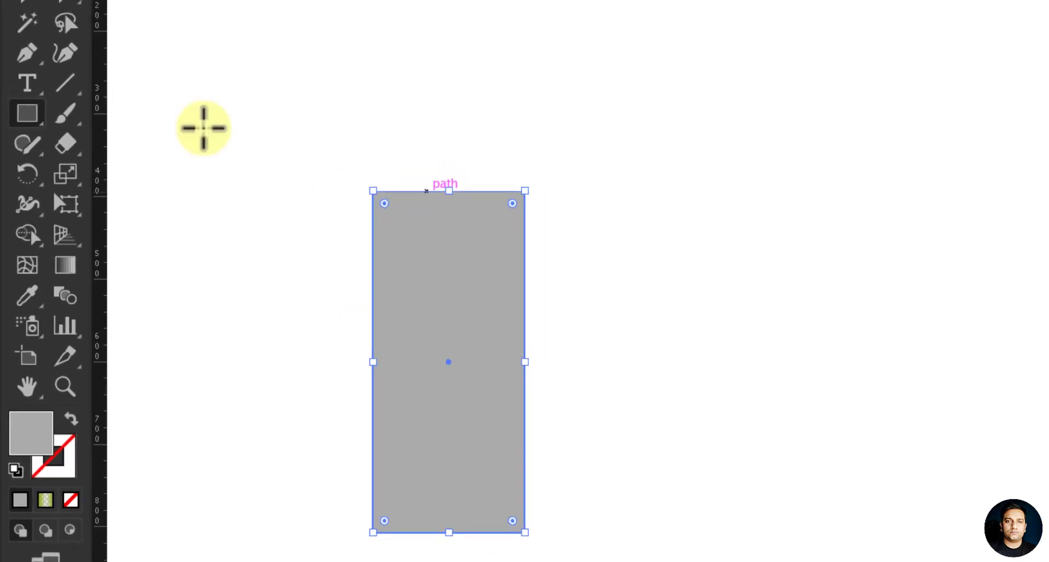
Round the grey rectangle's top corners slightly and its bottom corners by 92 px to form a semicircular end
click(34, 35)
click(59, 31)
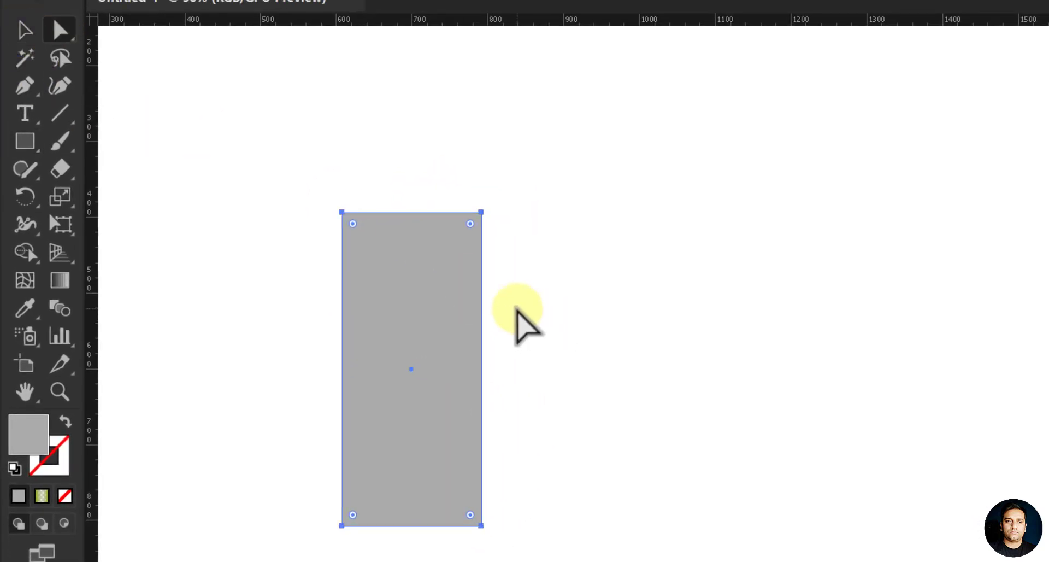
click(362, 233)
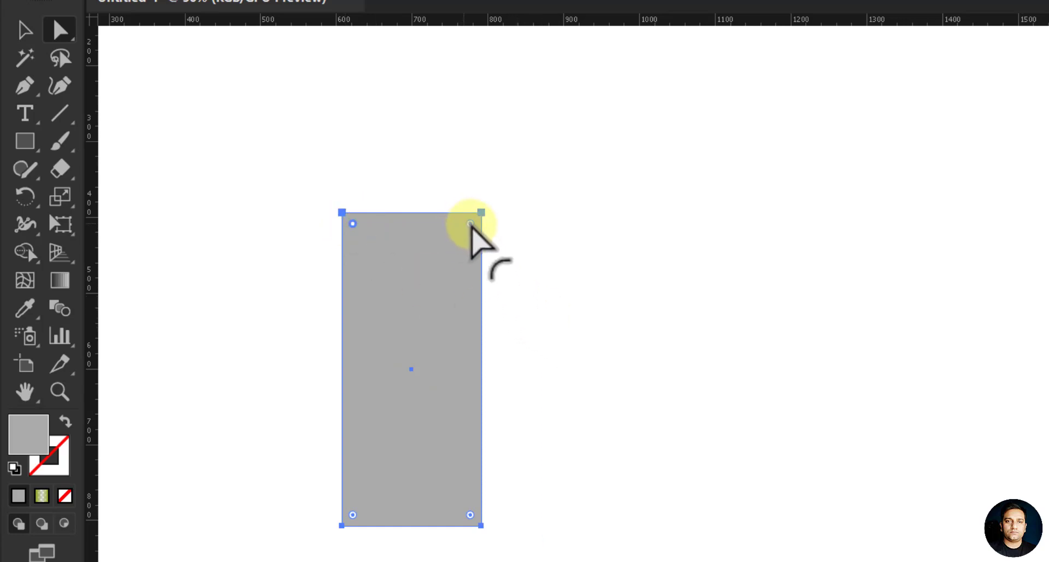
drag(473, 234, 474, 236)
click(352, 515)
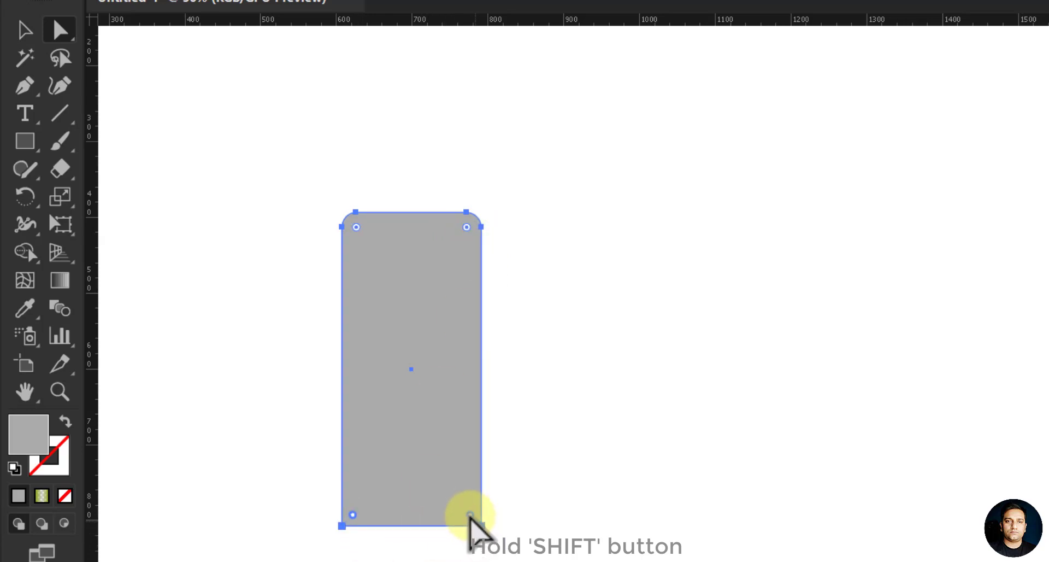
drag(469, 515, 457, 367)
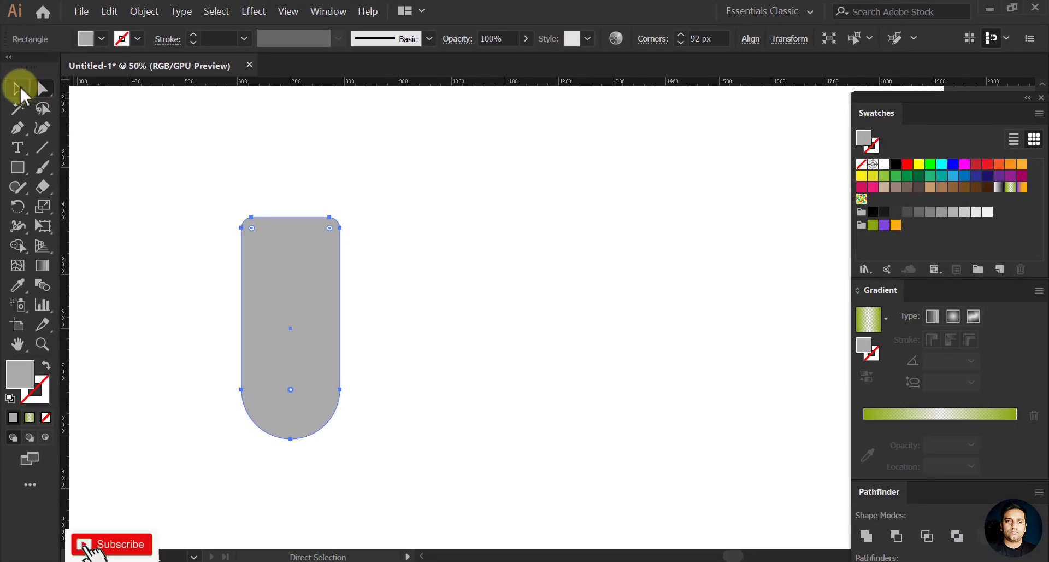
Fill the rounded shape with the lightest grey swatch and shift it slightly down and to the right
click(25, 30)
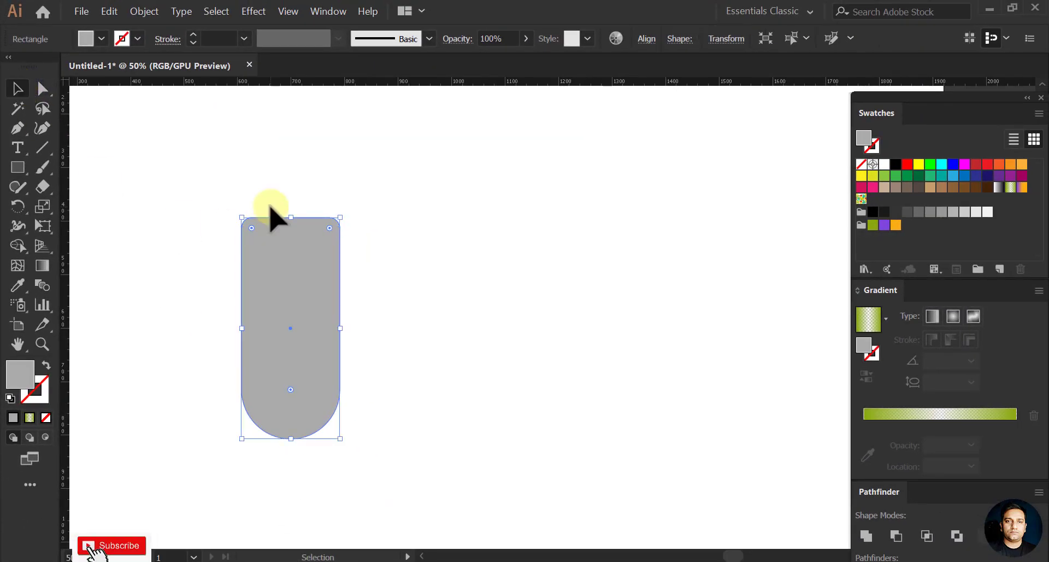
click(983, 213)
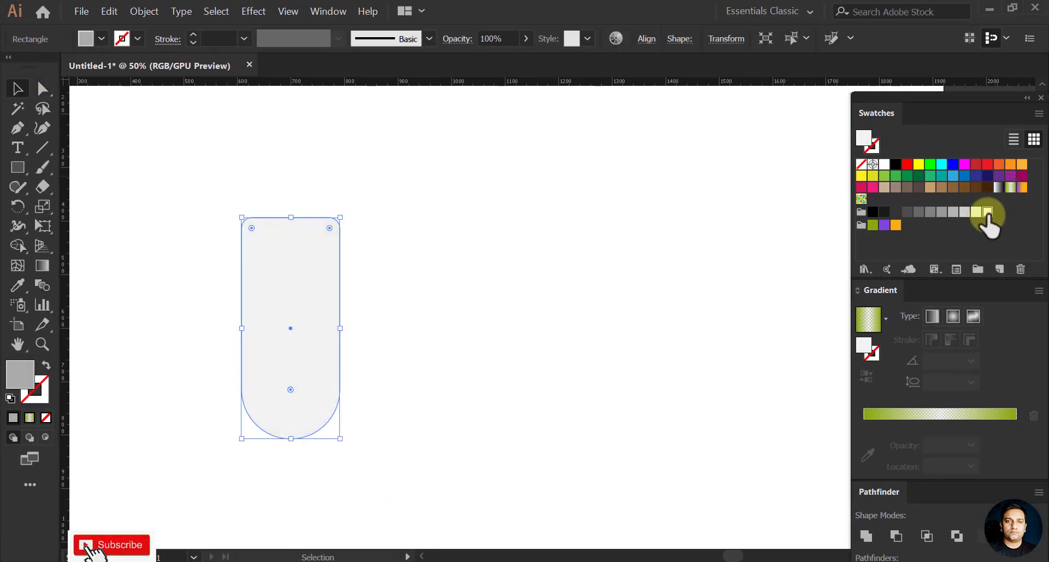
click(487, 268)
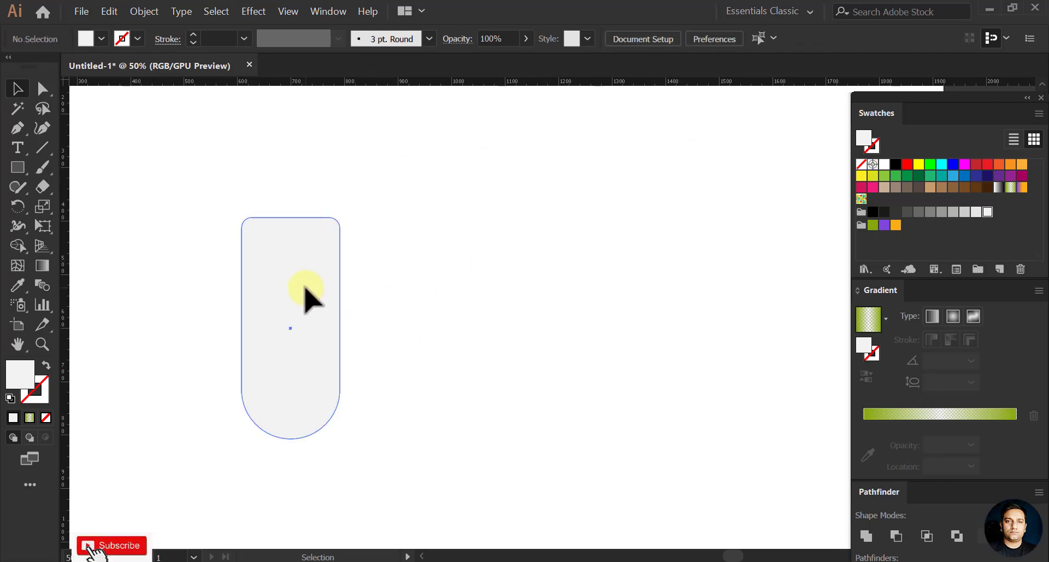
scroll(288, 320, up, 2)
scroll(288, 321, down, 1)
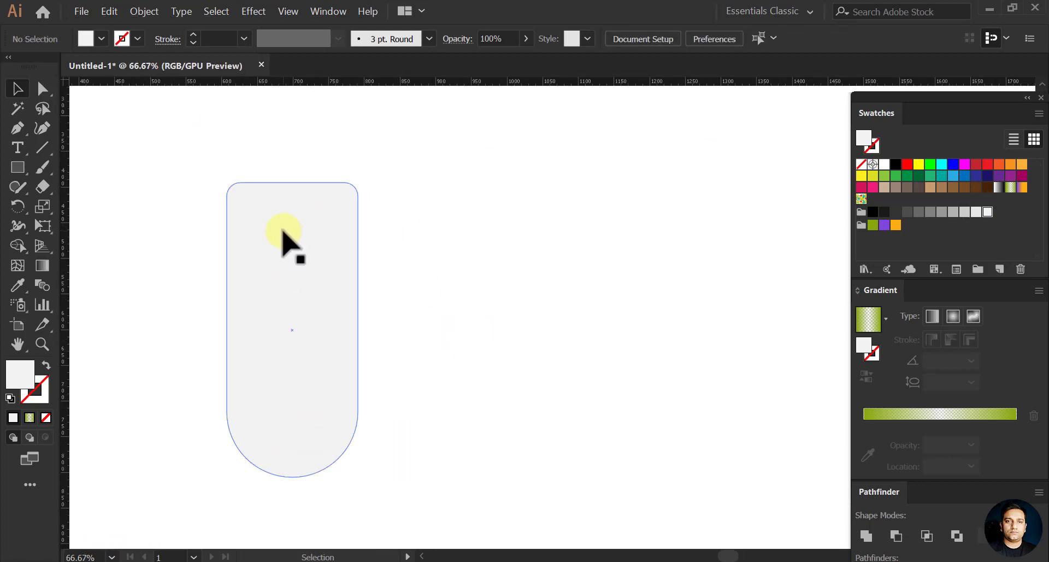
drag(283, 232, 289, 253)
click(221, 229)
Draw an upright triangle about 150 px wide above the grey body with the Polygon tool
click(18, 166)
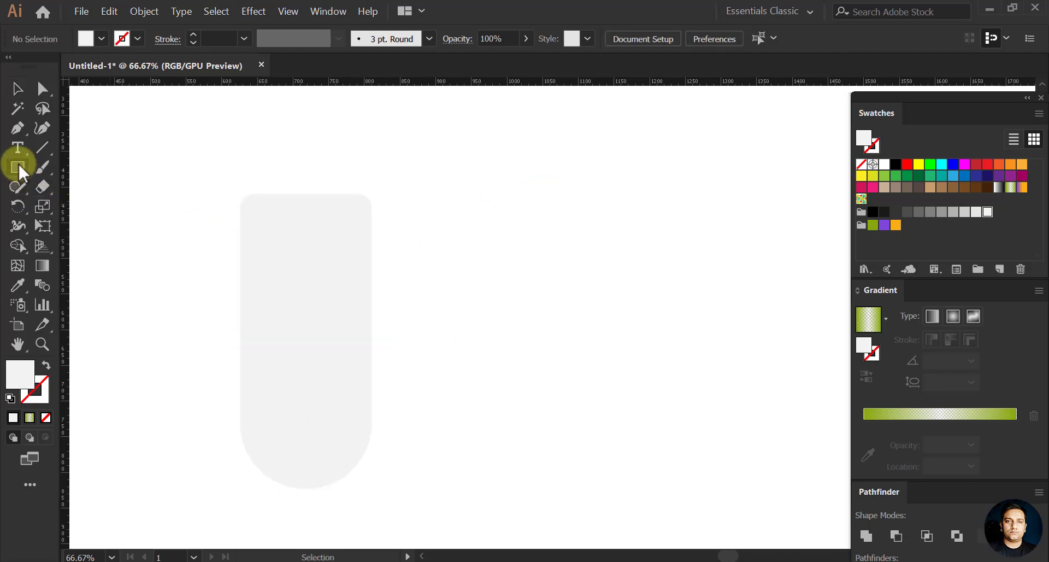
click(92, 226)
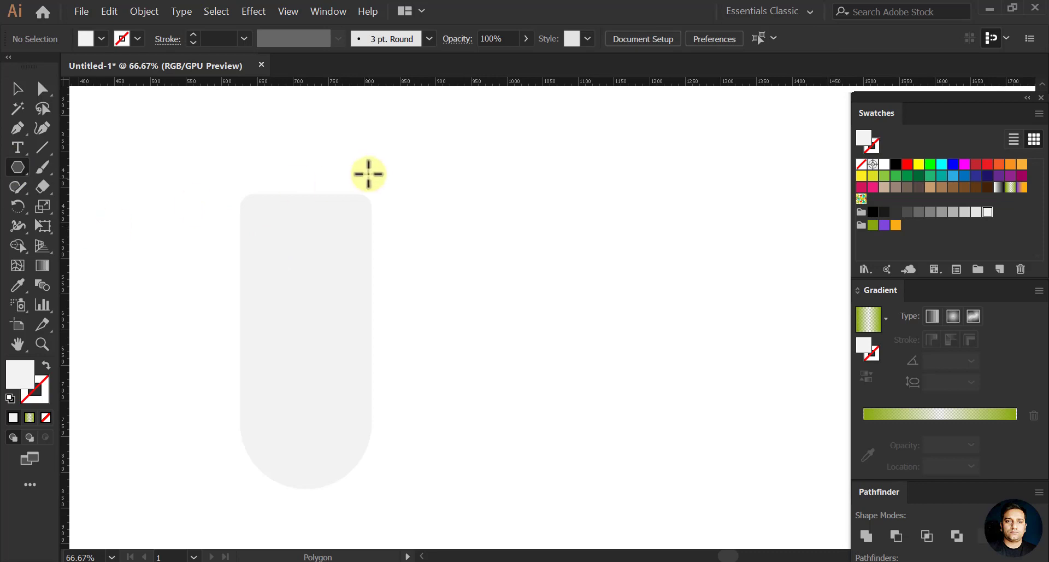
drag(306, 136, 360, 166)
scroll(427, 203, down, 1)
scroll(372, 161, up, 3)
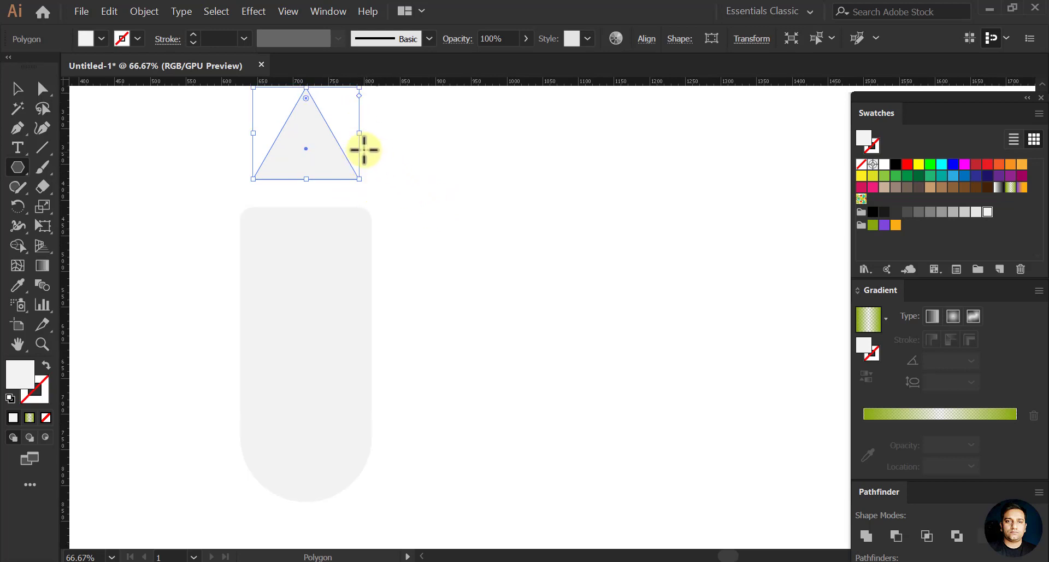
Round all three corners of the triangle
click(16, 90)
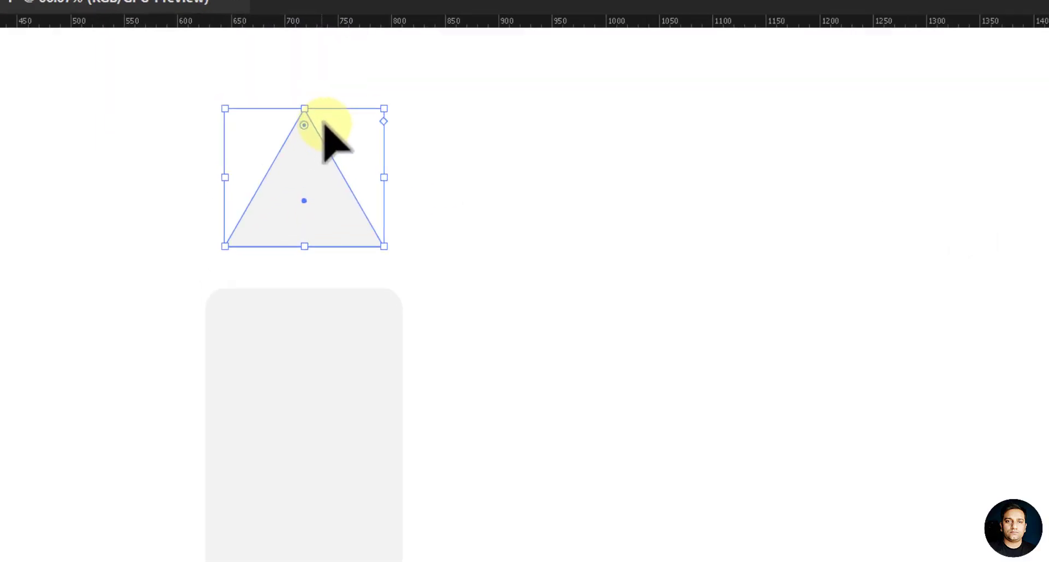
drag(347, 136, 352, 222)
drag(307, 49, 329, 102)
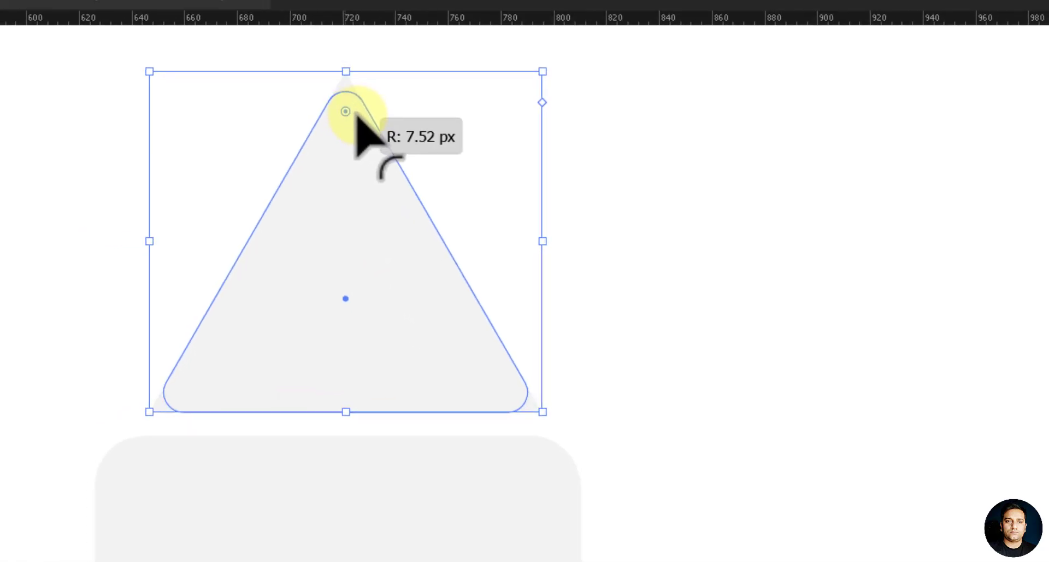
drag(364, 134, 366, 136)
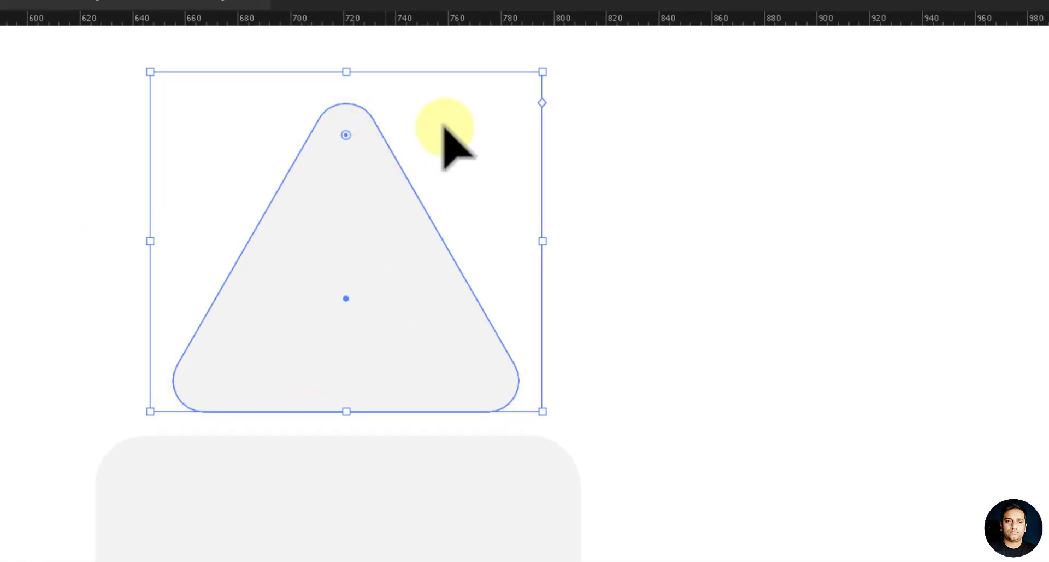
Scale the triangle down to about 48 px wide and place it overlapping the body's top edge
drag(549, 76, 320, 265)
drag(234, 328, 235, 304)
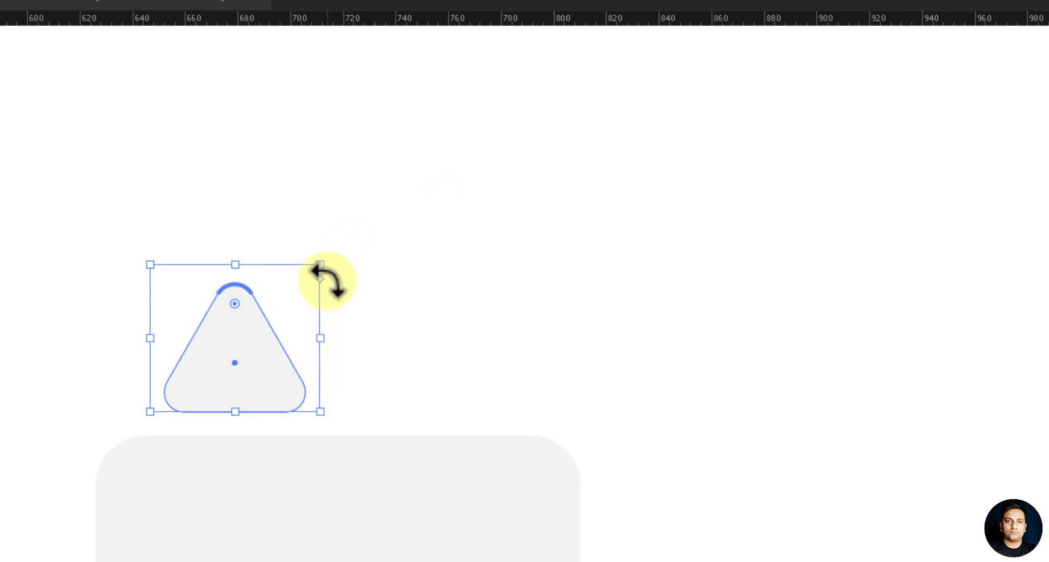
drag(320, 265, 266, 319)
click(379, 300)
drag(217, 380, 324, 438)
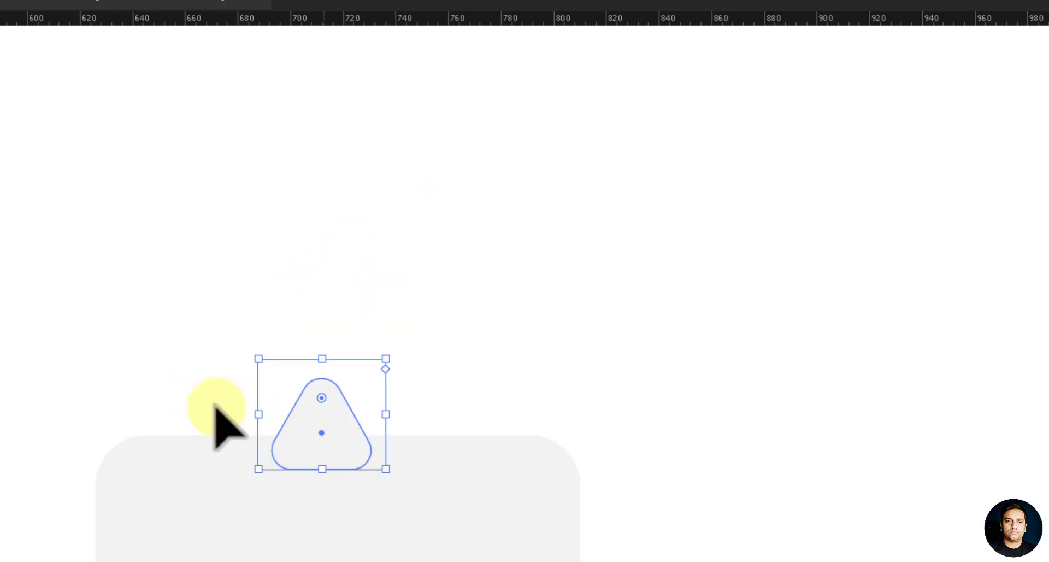
Align the small triangle and the grey body to each other's horizontal centers
drag(43, 315, 448, 493)
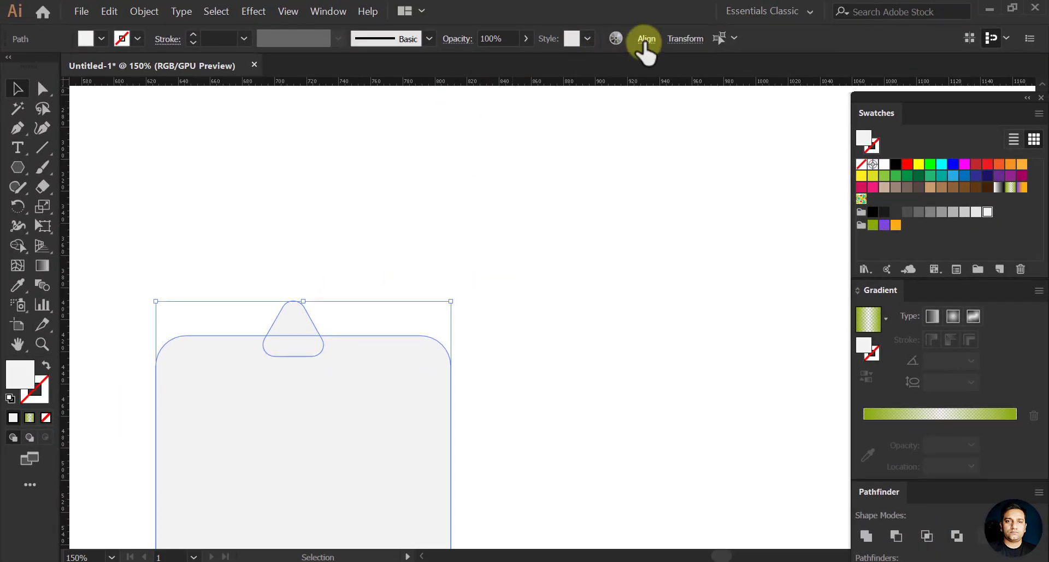
click(646, 40)
click(509, 84)
click(520, 297)
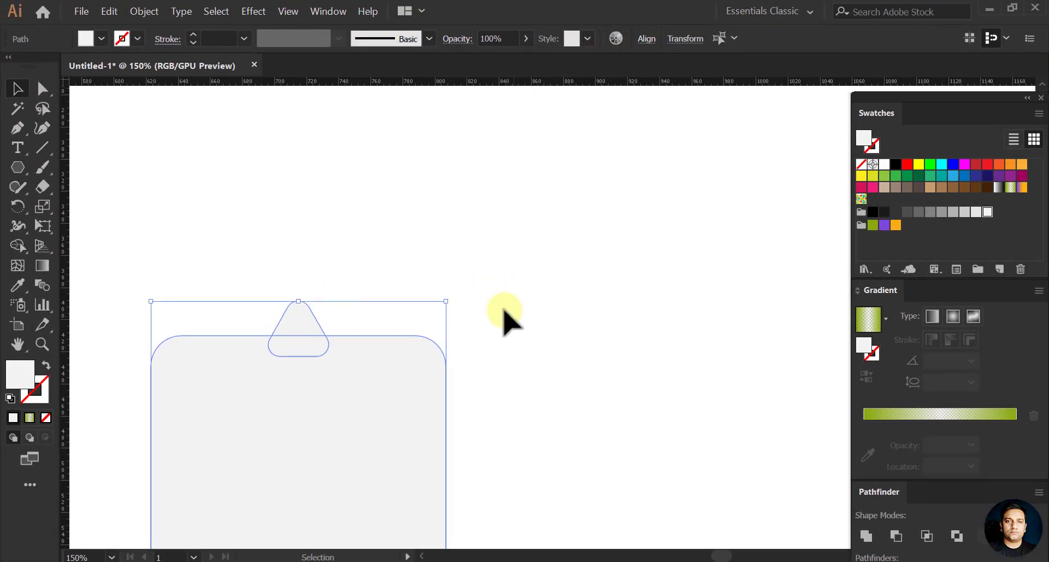
click(470, 341)
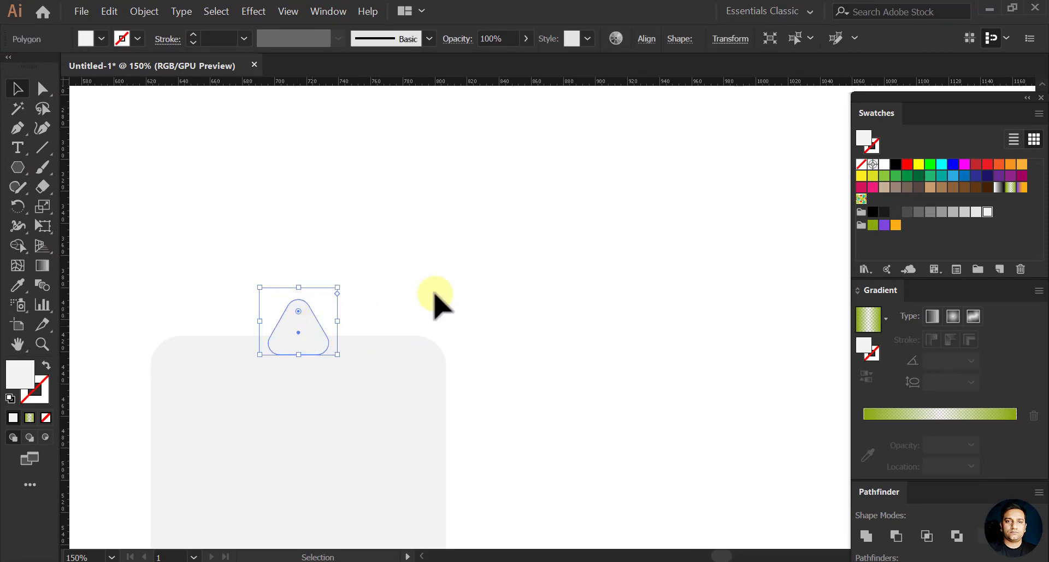
Group the small triangle with the grey body
scroll(372, 279, down, 4)
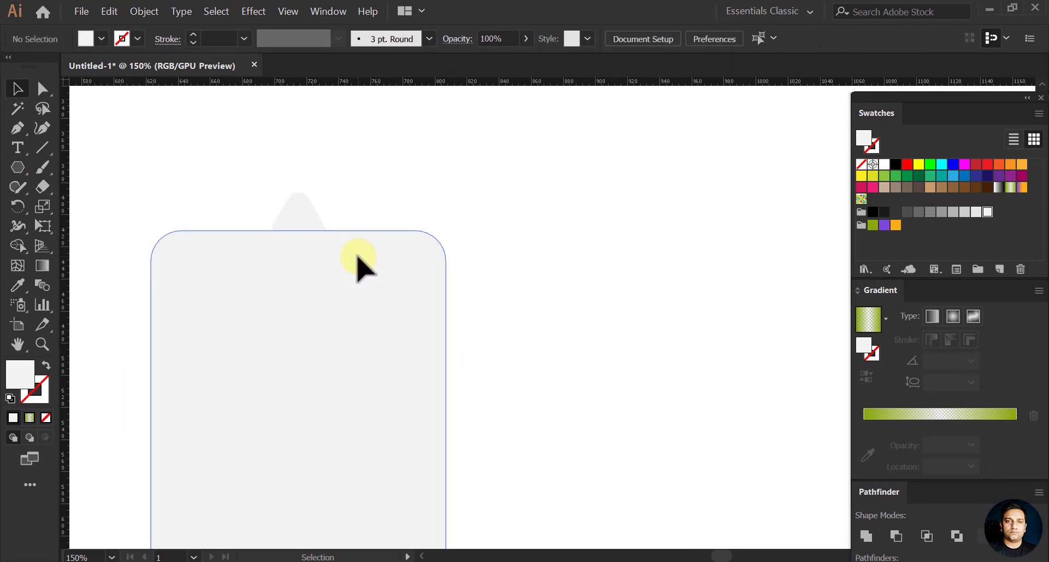
scroll(357, 258, down, 3)
drag(232, 190, 459, 488)
click(645, 40)
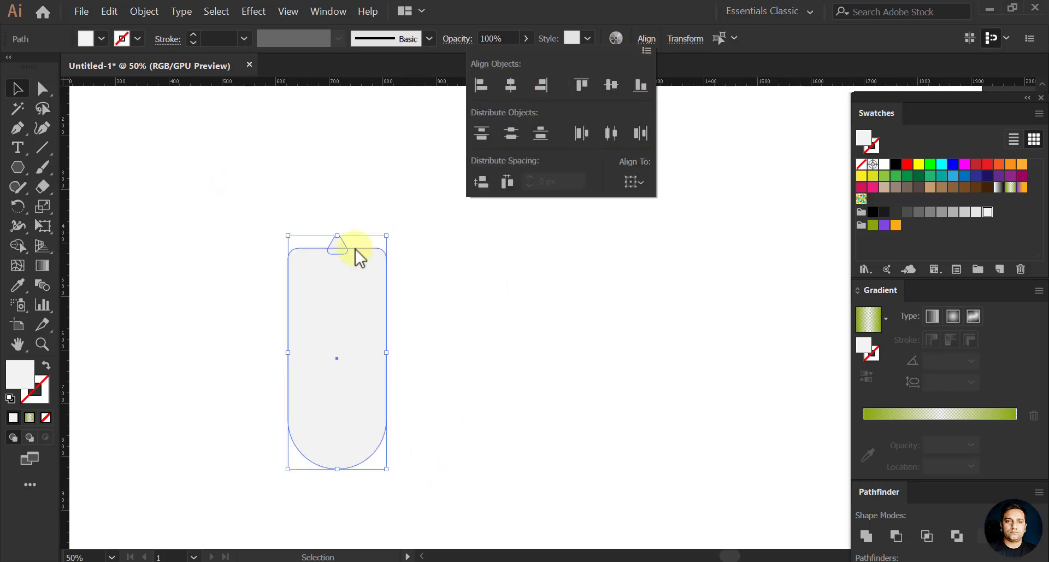
click(349, 278)
right_click(349, 279)
click(398, 350)
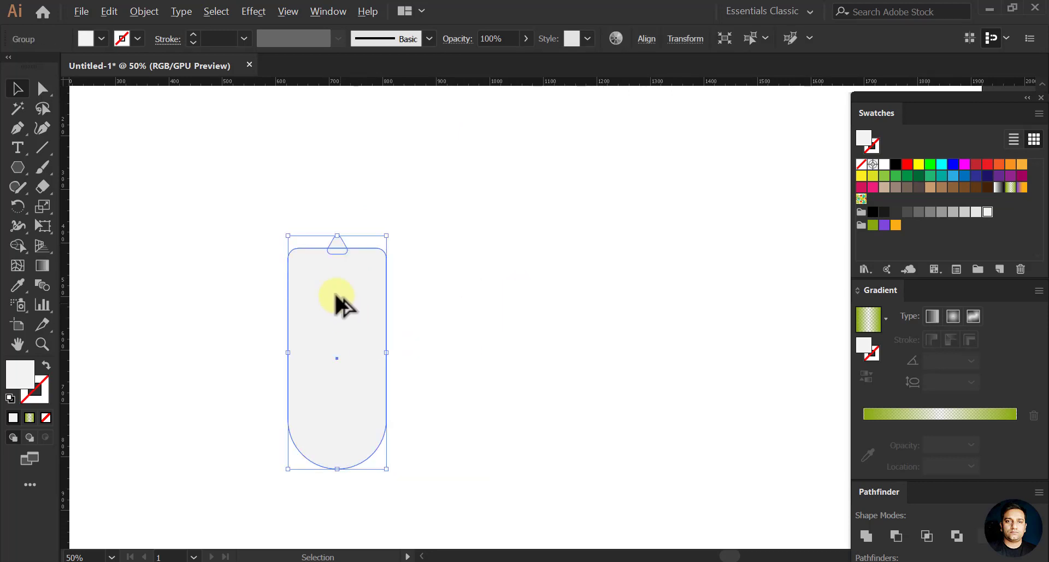
Draw a rounded rectangle about 167 by 38 px just above the grey body, covering the triangle's tip
scroll(335, 300, up, 1)
click(544, 333)
scroll(346, 241, up, 3)
click(18, 167)
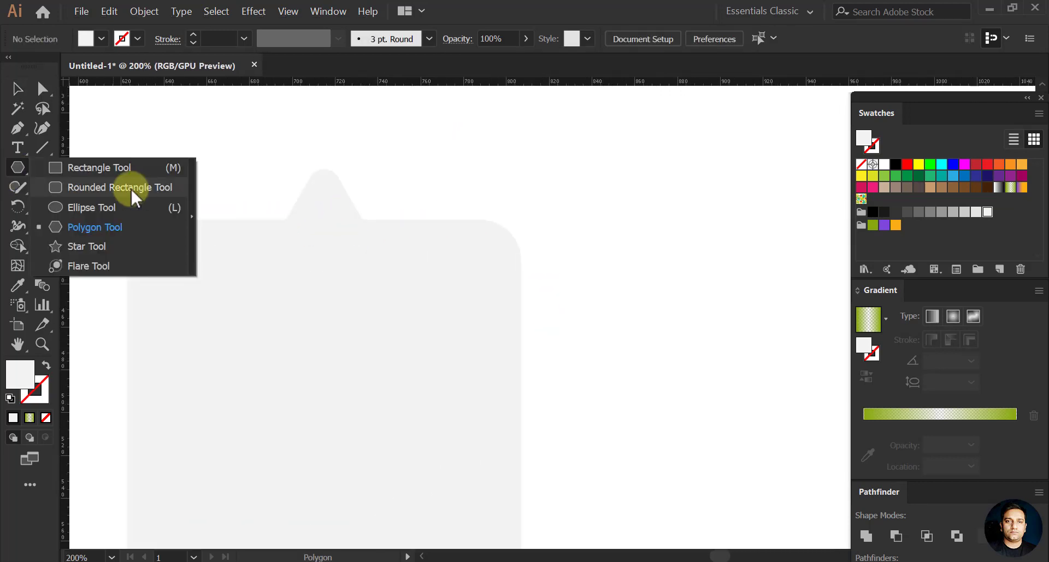
click(136, 192)
mouse_move(149, 113)
mouse_down()
mouse_move(444, 211)
mouse_move(504, 194)
mouse_up()
key(v)
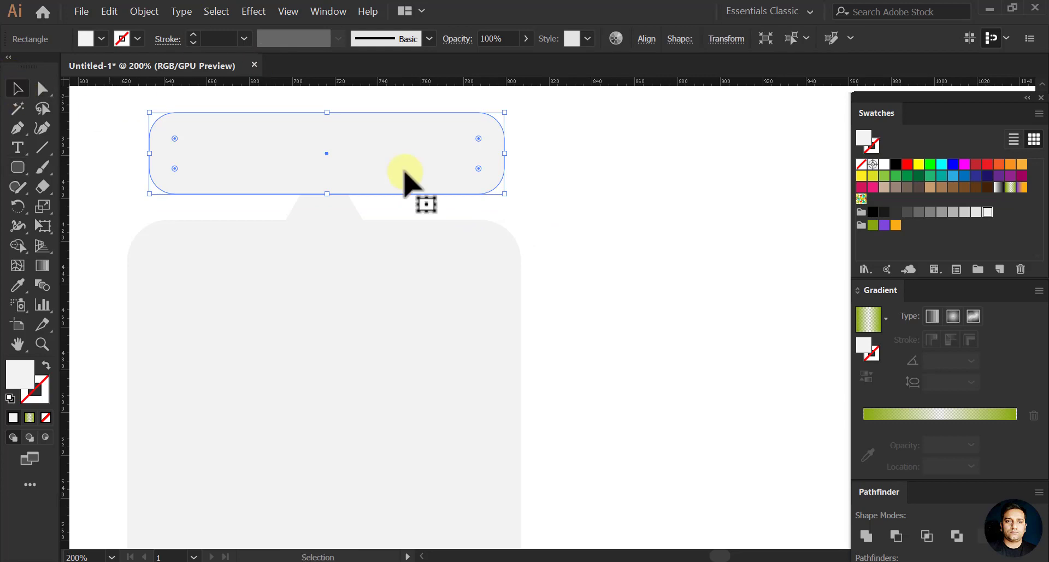
Fill the rounded rectangle with light orange and send it behind the grey triangle
click(1021, 164)
right_click(285, 162)
mouse_move(346, 365)
click(457, 402)
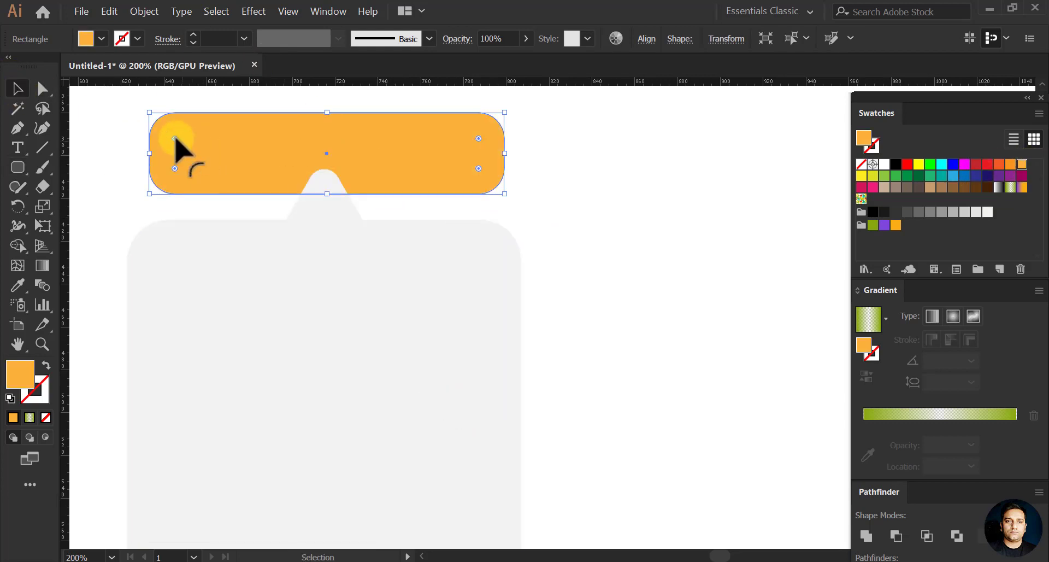
Adjust the orange bar's corner rounding and extend its top edge so the bar is about 44 px tall
key(a)
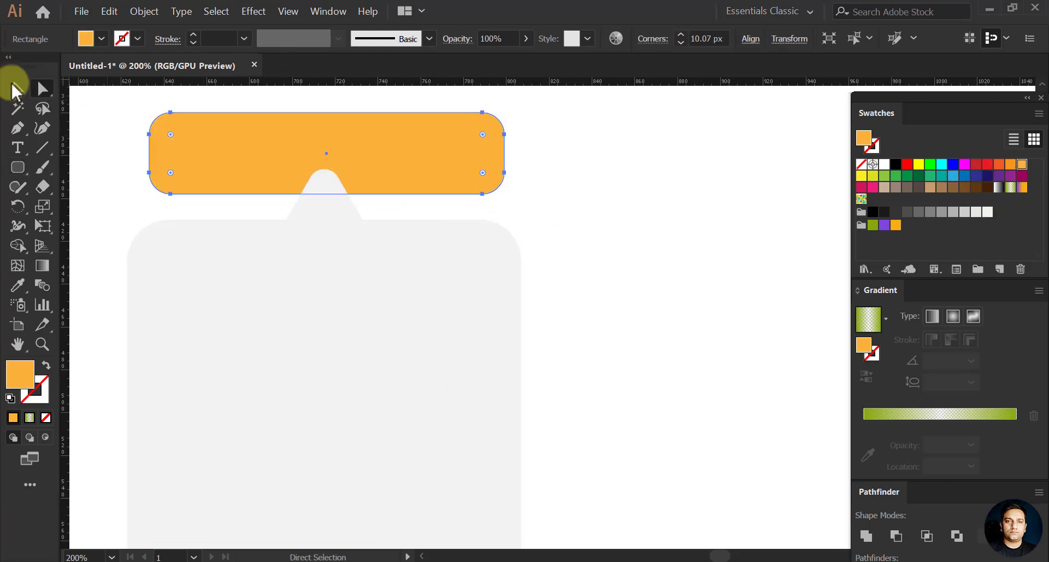
click(16, 88)
drag(333, 109, 332, 97)
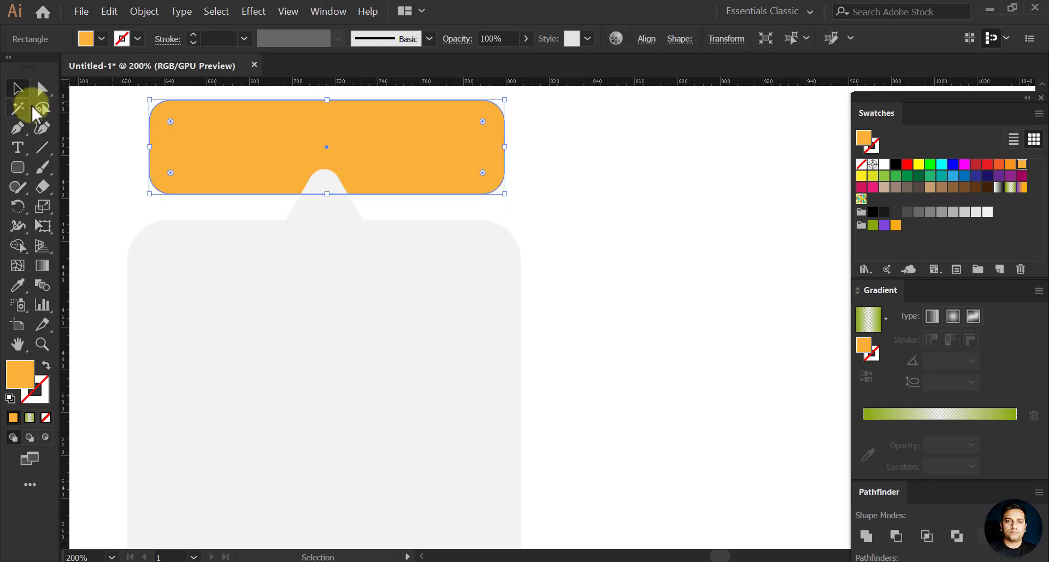
click(42, 88)
mouse_move(178, 130)
mouse_down()
mouse_move(192, 143)
mouse_move(172, 122)
mouse_move(173, 135)
mouse_up()
drag(169, 174, 240, 168)
click(112, 164)
Center the orange bar horizontally on the grey body group
scroll(383, 188, down, 4)
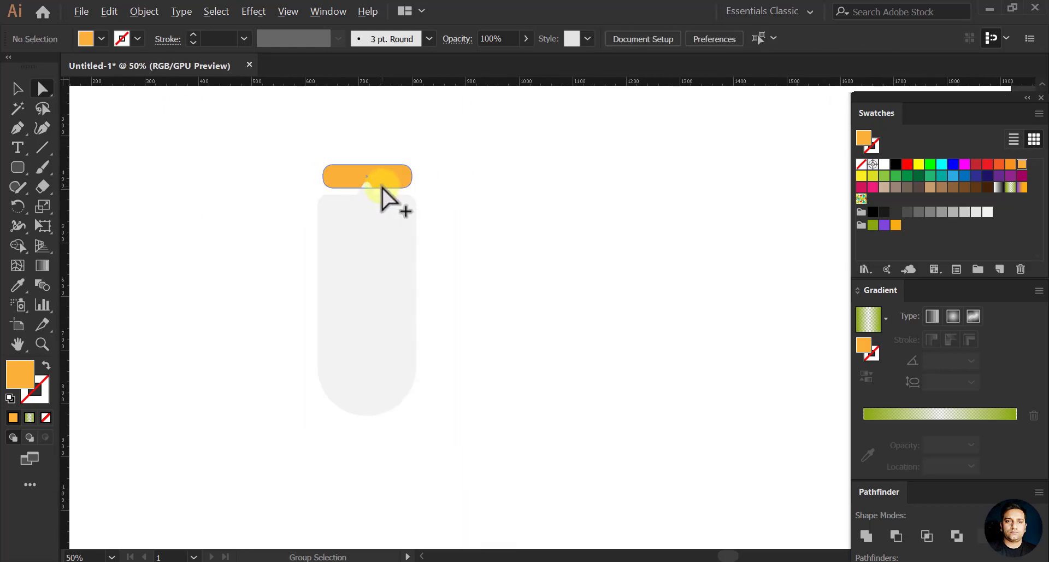
scroll(382, 188, up, 3)
click(17, 93)
click(433, 159)
scroll(385, 232, up, 1)
key(ctrl+a)
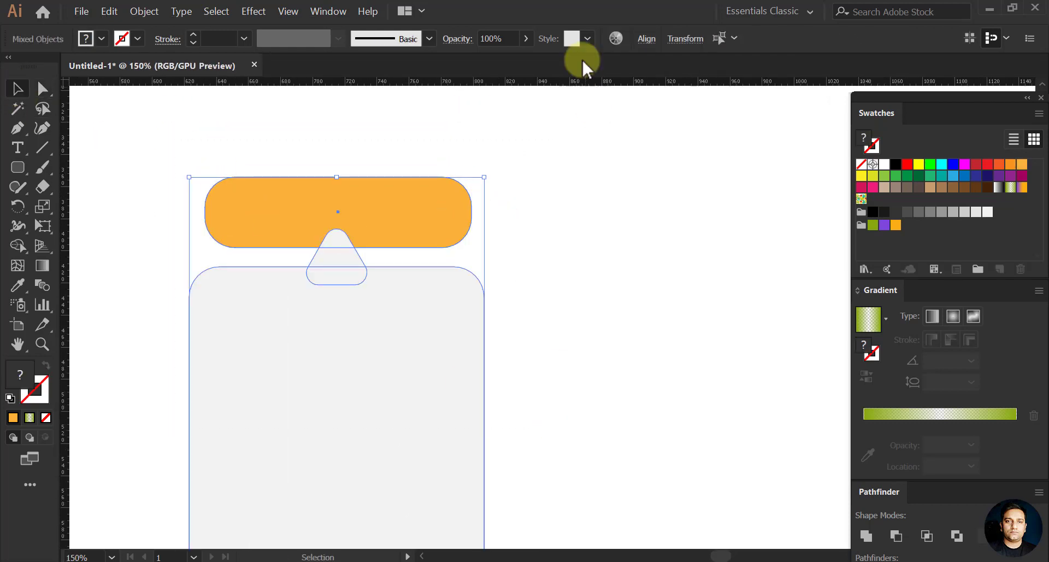
click(647, 40)
click(545, 82)
drag(428, 229, 435, 326)
Draw an orange circle about 92 px in diameter above the bar and center it on the shapes' vertical centerline
click(164, 224)
drag(18, 168, 88, 208)
drag(310, 158, 457, 291)
click(18, 88)
drag(389, 206, 366, 216)
click(383, 469)
Give the orange circle a 5 pt stroke in the lightest grey
click(370, 287)
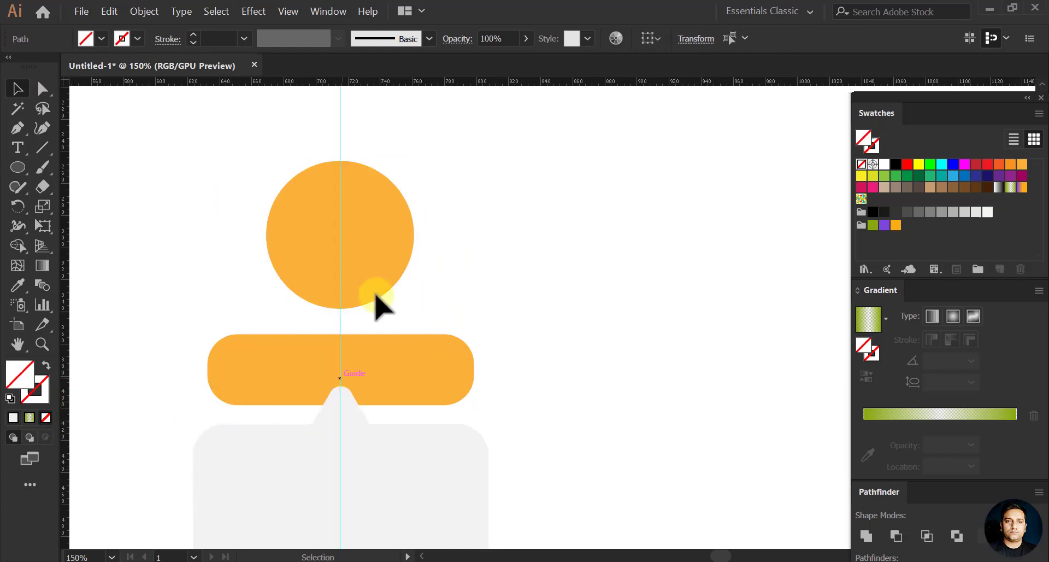
click(137, 38)
click(138, 113)
click(243, 38)
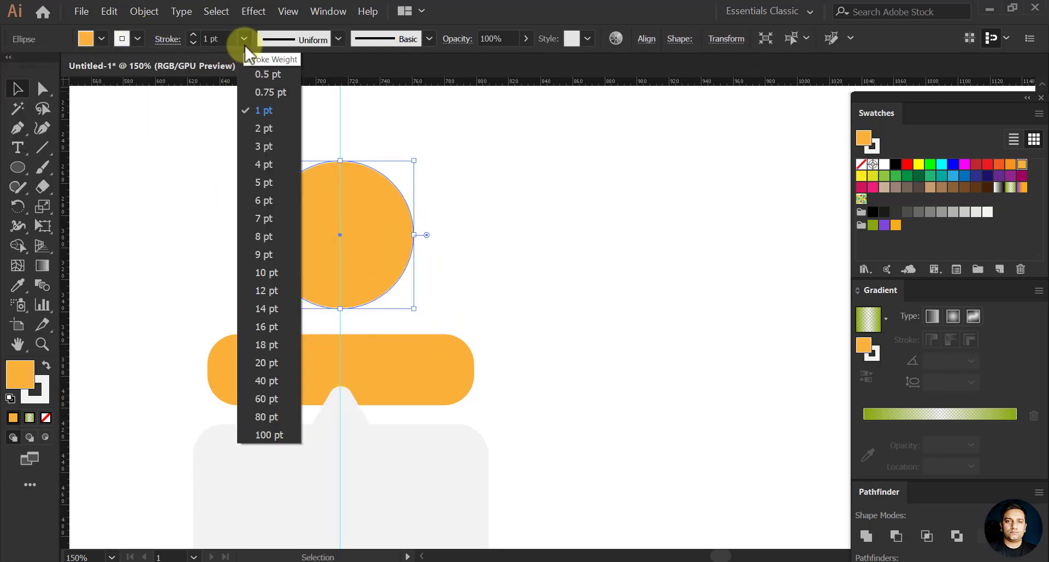
click(271, 178)
click(473, 210)
Switch the orange circle to Draw Inside mode
click(30, 438)
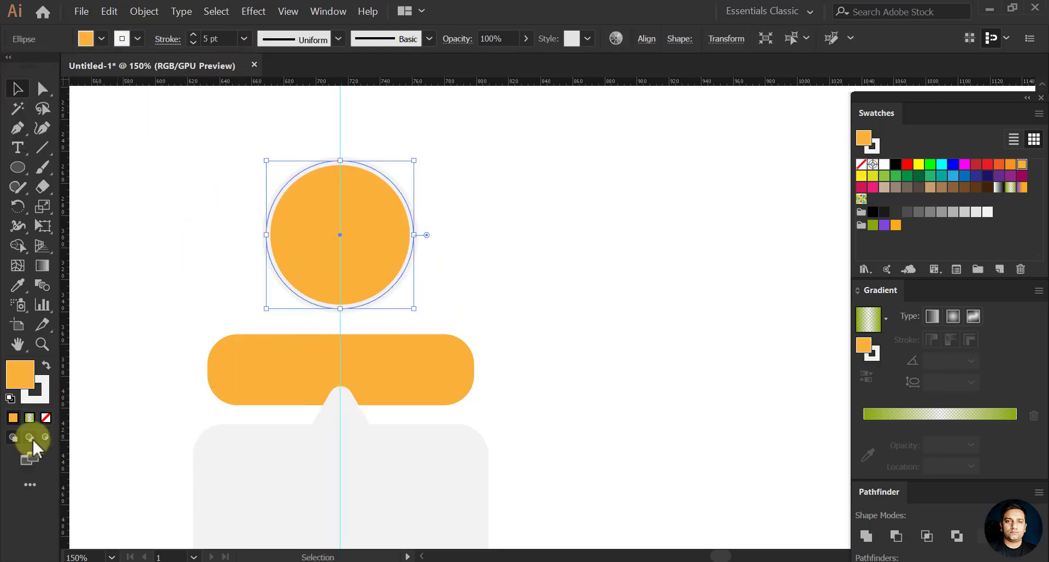
double_click(301, 253)
click(80, 97)
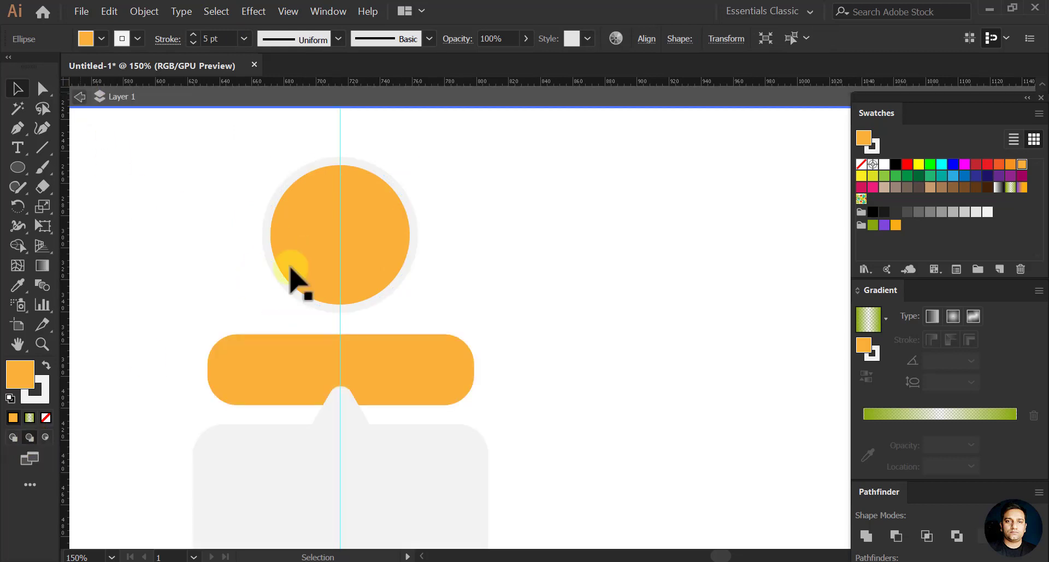
click(314, 267)
click(80, 95)
shift+click(306, 270)
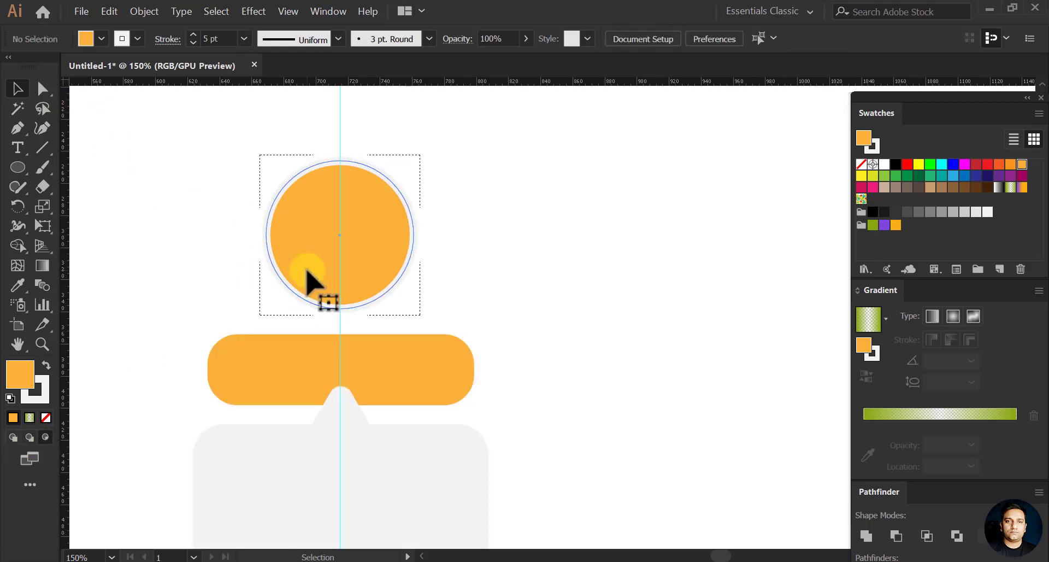
Draw a darker orange circle without stroke over the lower-left part of the orange circle, and leave Draw Inside mode
click(17, 168)
drag(216, 211, 354, 349)
click(1010, 164)
click(182, 39)
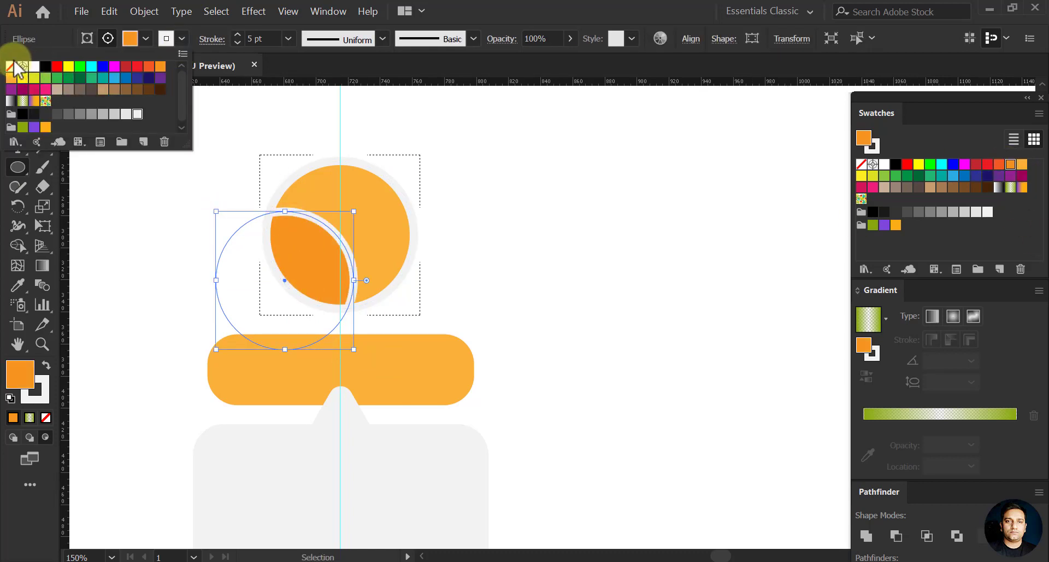
click(13, 64)
click(513, 7)
click(17, 90)
click(112, 159)
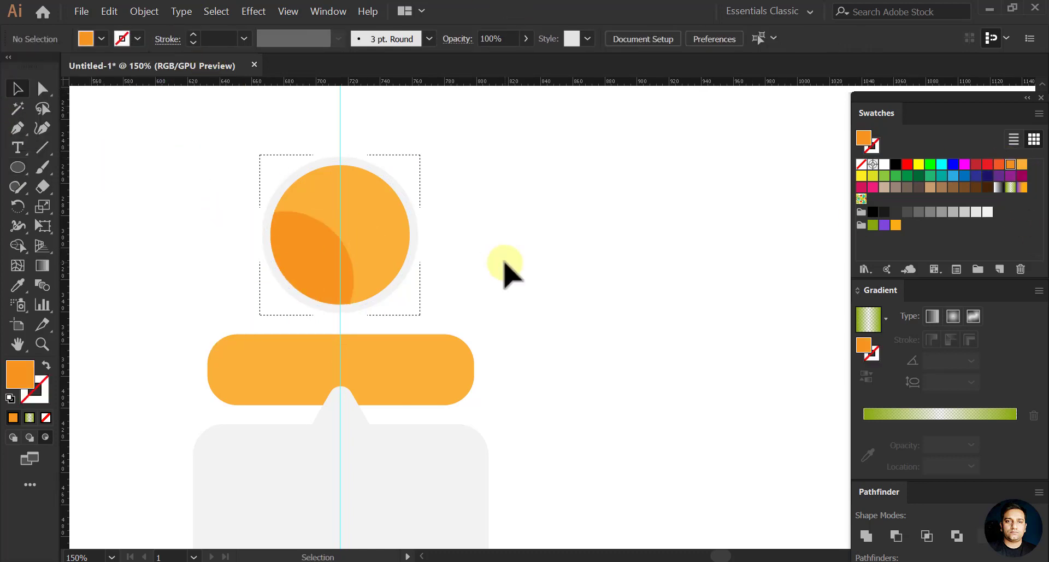
double_click(140, 153)
Stretch the orange header bar slightly taller by raising its top edge
scroll(449, 275, down, 2)
scroll(441, 278, up, 1)
drag(483, 414, 469, 349)
drag(432, 449, 433, 389)
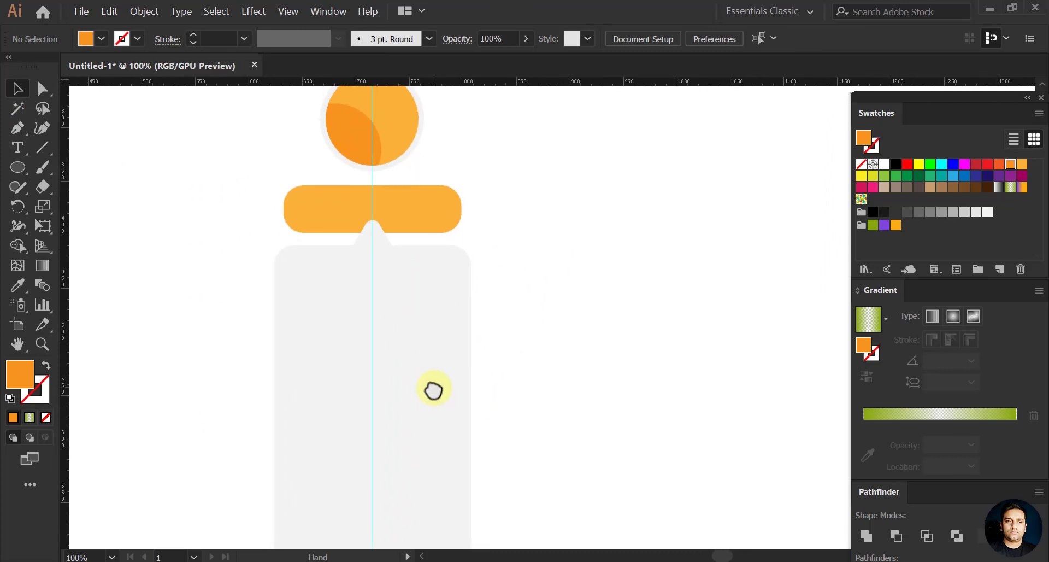
click(389, 220)
scroll(375, 187, up, 2)
drag(375, 187, 376, 176)
click(553, 310)
Draw a large circle in the bar's light orange and place it inside the rounded lower end of the grey body
drag(433, 219, 424, 296)
drag(443, 454, 442, 208)
scroll(436, 305, down, 3)
drag(508, 405, 492, 306)
click(17, 167)
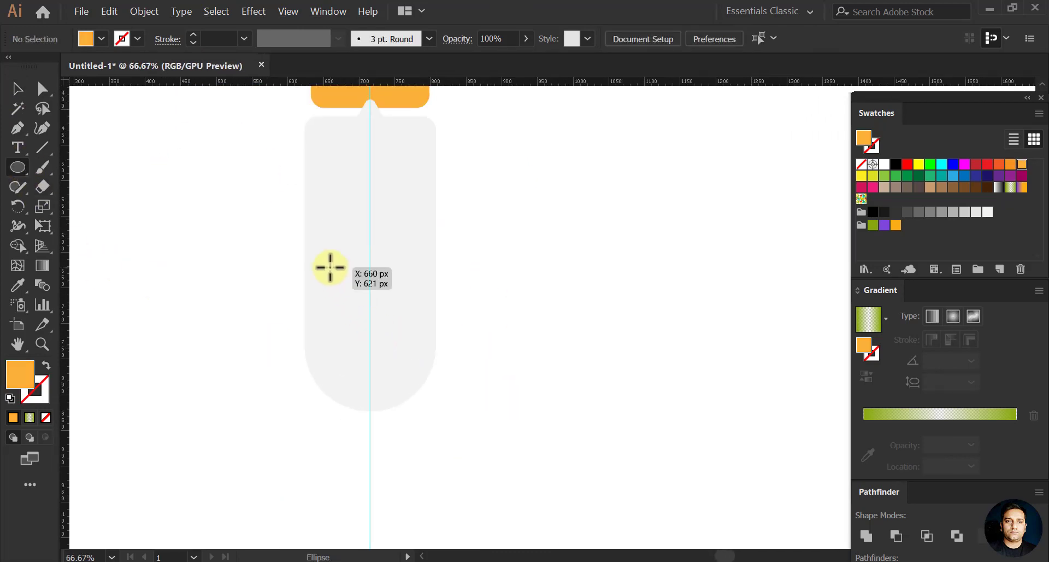
drag(330, 267, 434, 372)
click(16, 88)
mouse_move(361, 328)
mouse_down()
mouse_move(345, 351)
mouse_move(354, 343)
mouse_up()
Center the lower orange circle and the grey body horizontally with each other
shift+click(431, 333)
click(642, 40)
click(510, 84)
click(513, 281)
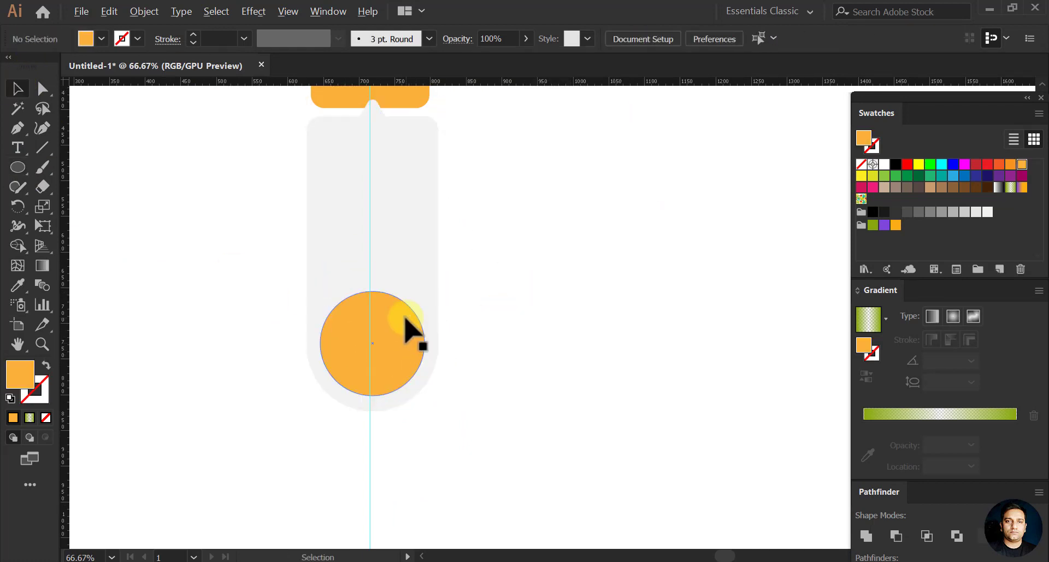
Select all the artwork and center every object on one common vertical axis
scroll(405, 317, down, 2)
key(ctrl+a)
scroll(398, 213, up, 1)
click(646, 39)
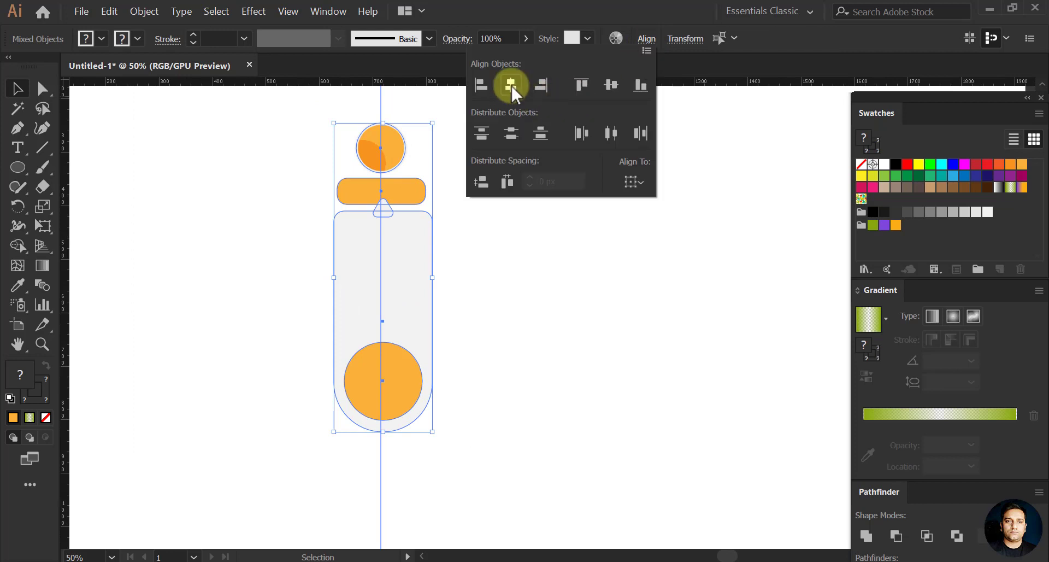
click(510, 85)
click(492, 234)
Open the Drop Shadow effect for the grey body group with its preview turned on
scroll(495, 213, up, 3)
drag(435, 316, 426, 286)
scroll(323, 375, up, 1)
drag(486, 299, 483, 288)
click(369, 306)
click(257, 12)
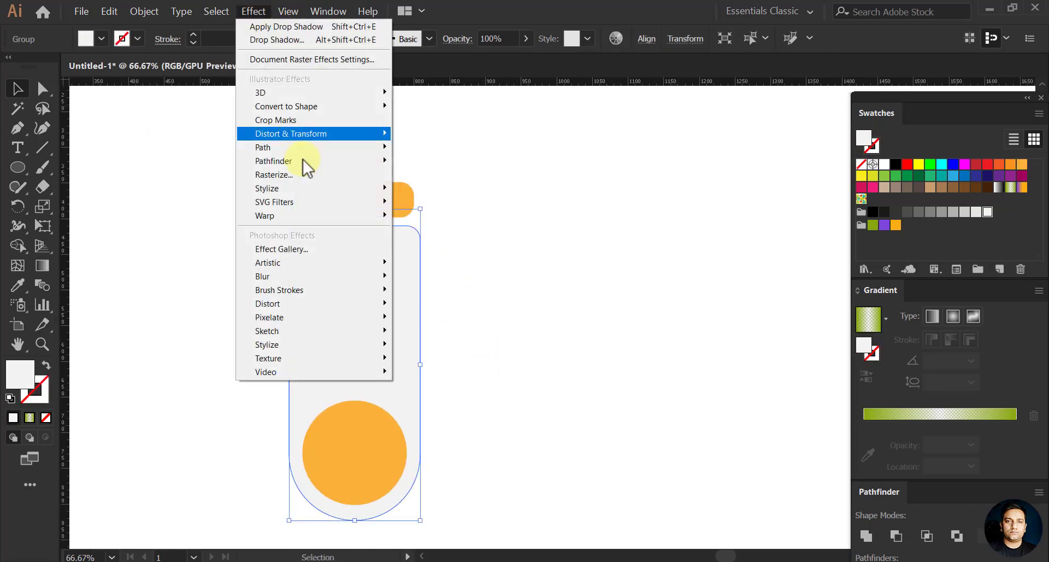
click(326, 177)
key(Escape)
click(257, 12)
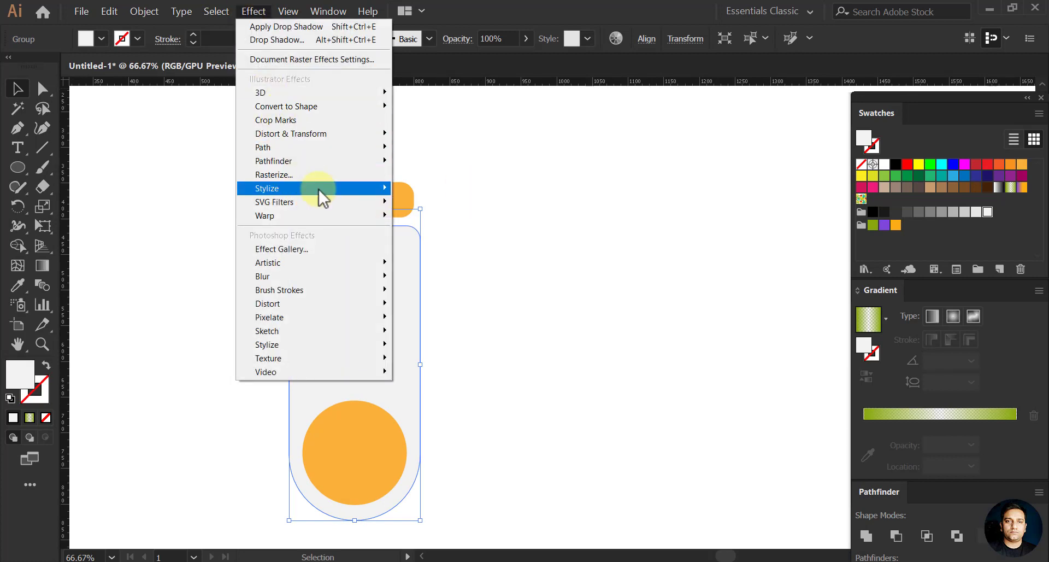
mouse_move(319, 189)
click(444, 189)
click(535, 418)
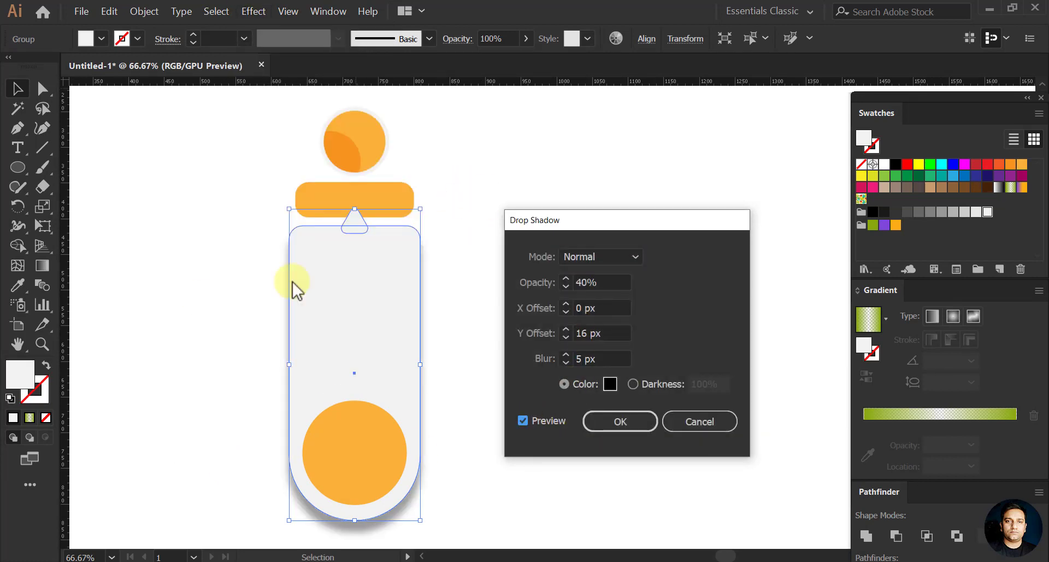
Set the drop shadow's Y offset to 12 px and apply the effect
click(594, 307)
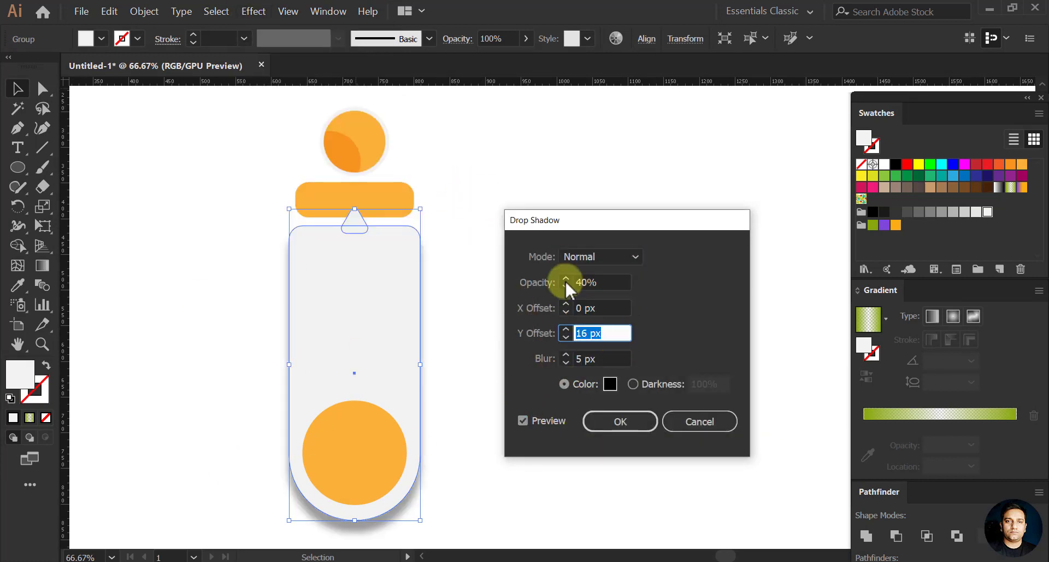
click(535, 282)
click(544, 331)
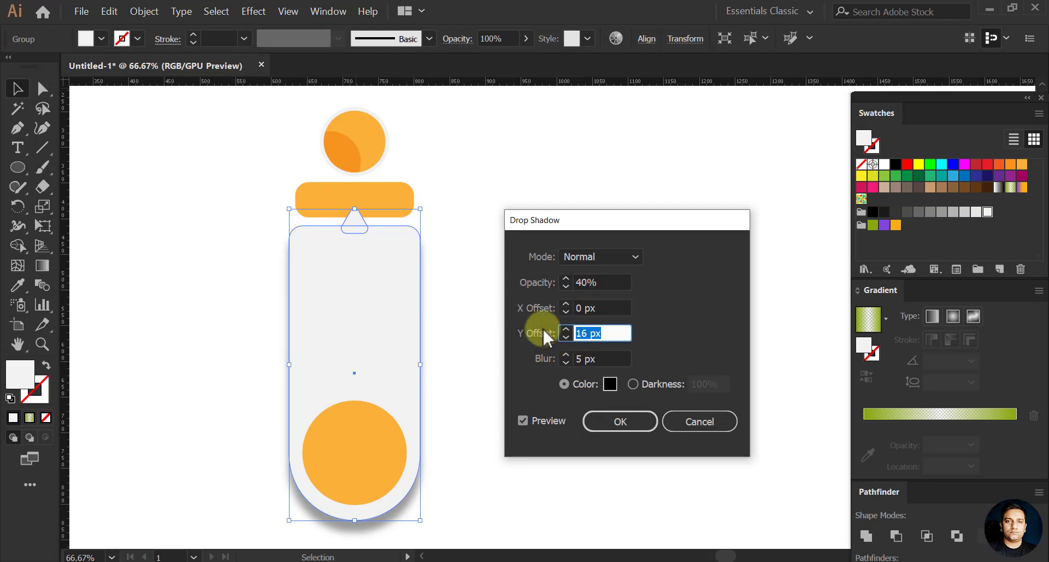
text(12)
click(614, 306)
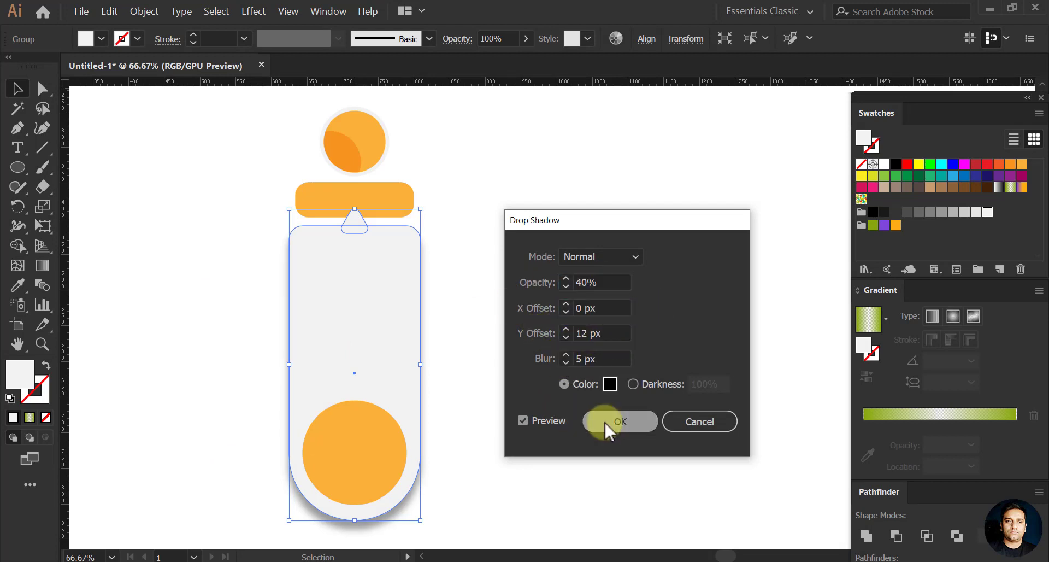
click(605, 422)
click(583, 368)
Fill the grey body group with pure white, FFFFFF
click(386, 317)
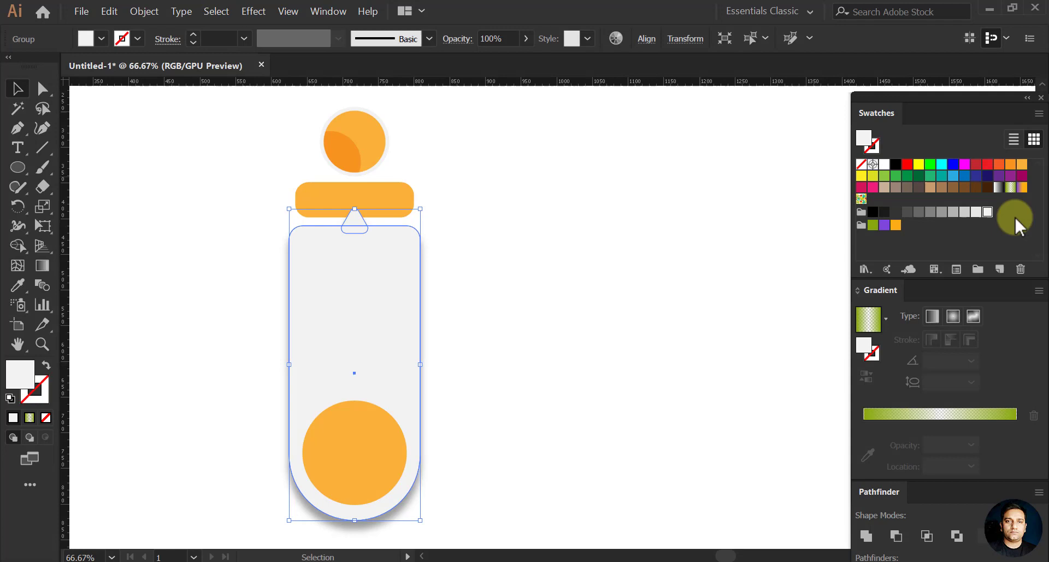
double_click(30, 376)
click(673, 477)
drag(394, 309, 388, 264)
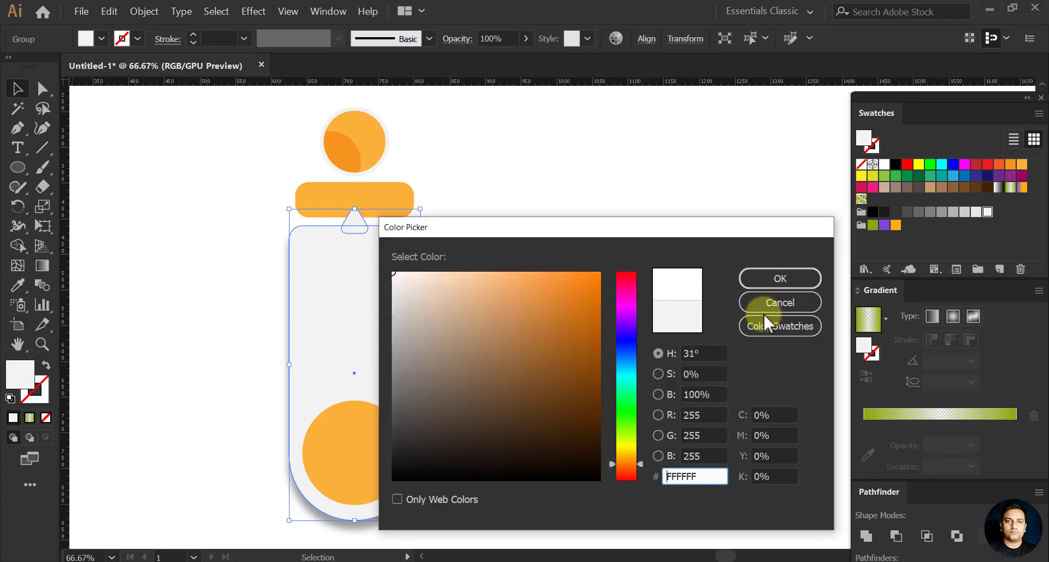
click(773, 281)
click(587, 235)
drag(486, 251, 472, 276)
click(284, 389)
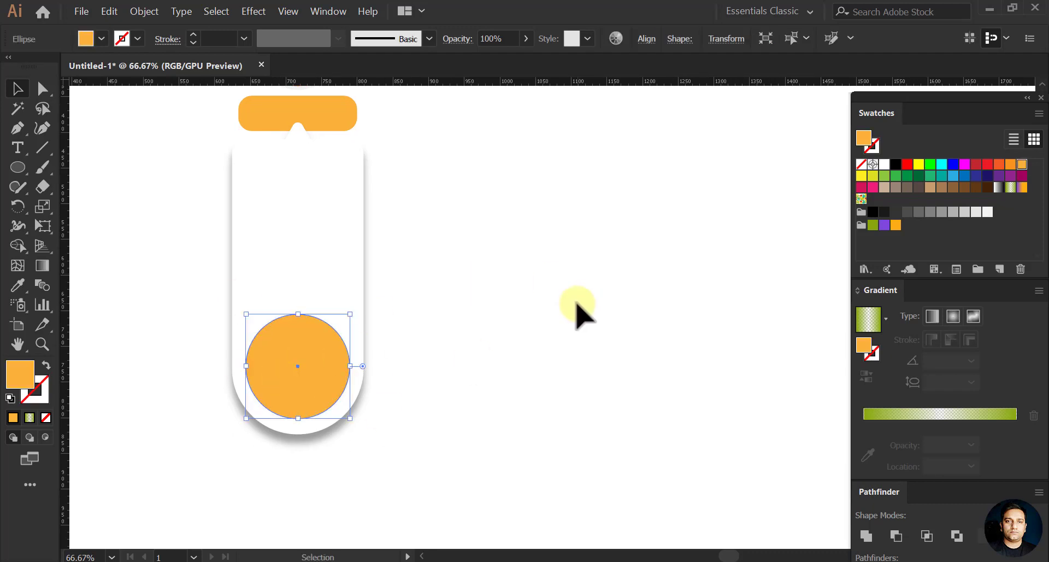
click(574, 311)
Add the point text "RATE" in capitals on the empty canvas beside the orange bar
key(ctrl+minus)
drag(412, 223, 407, 311)
key(ctrl+plus)
key(ctrl+plus)
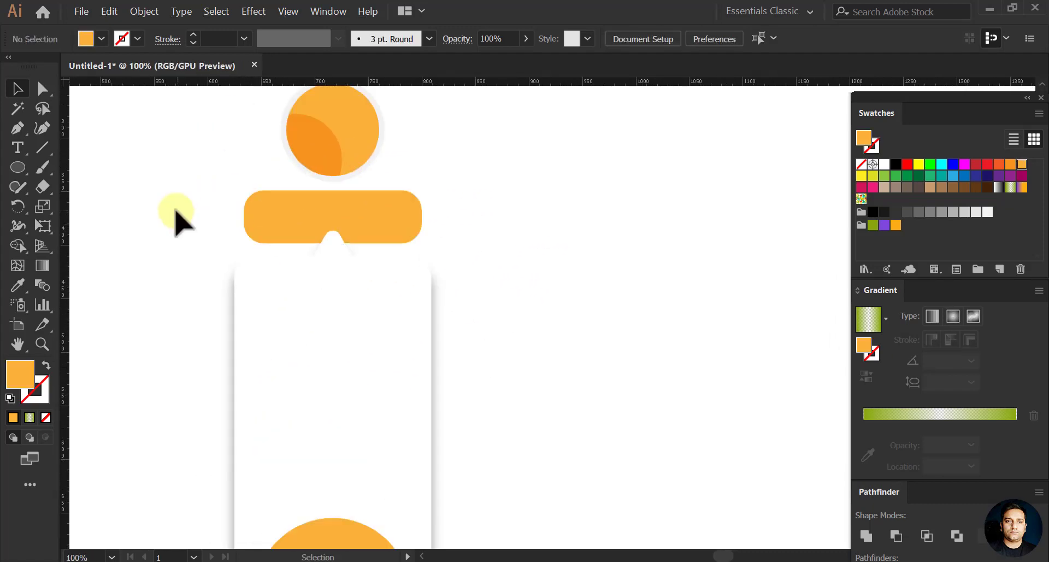
click(22, 151)
click(491, 194)
key(Caps_Lock)
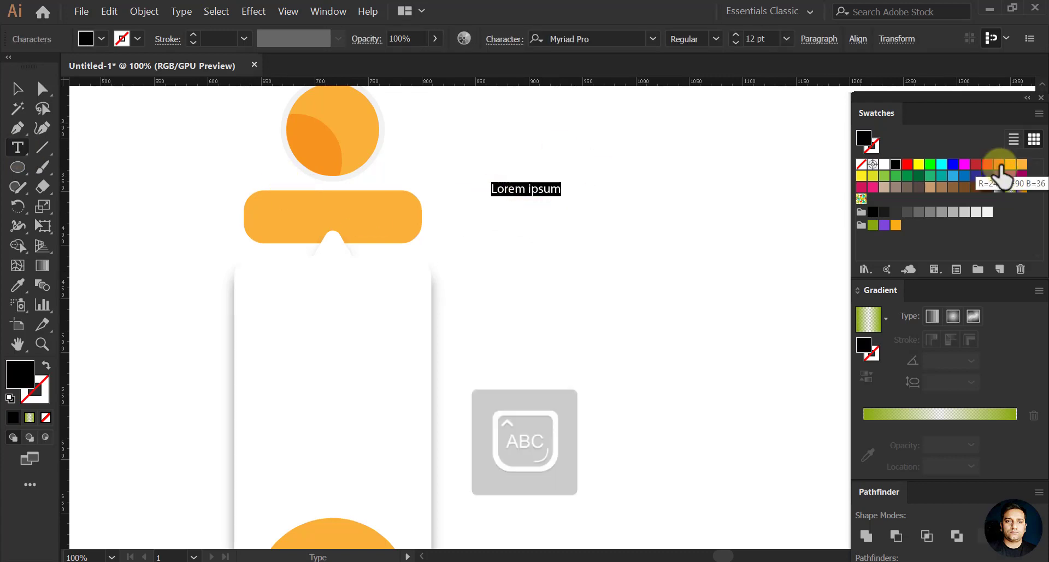
text(RATE)
click(18, 90)
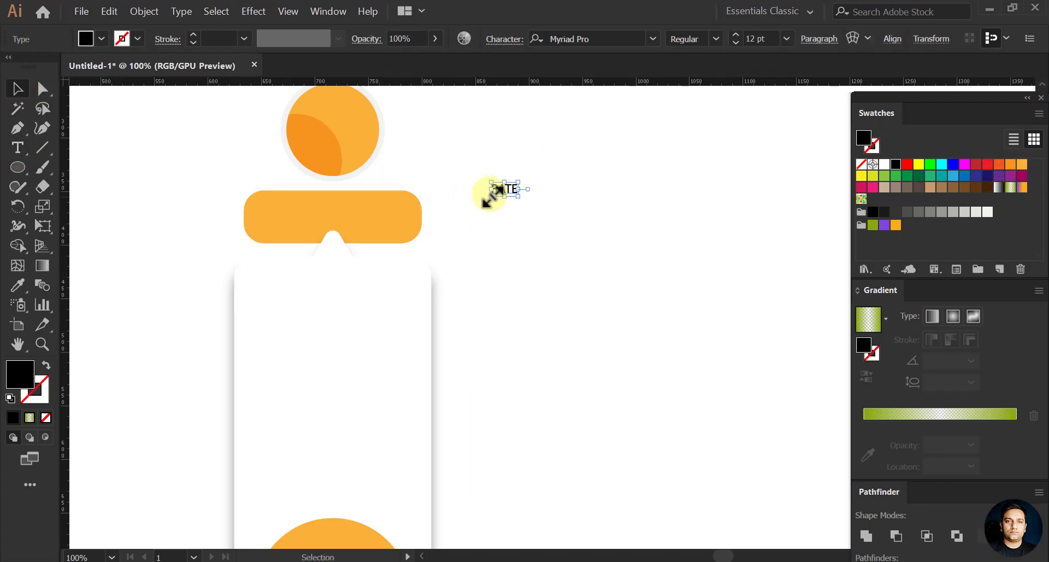
Place the RATE text on the orange bar and enlarge it to about 25 pt
drag(488, 190, 356, 225)
scroll(365, 211, up, 3)
drag(410, 173, 355, 199)
drag(296, 223, 297, 197)
drag(358, 261, 350, 255)
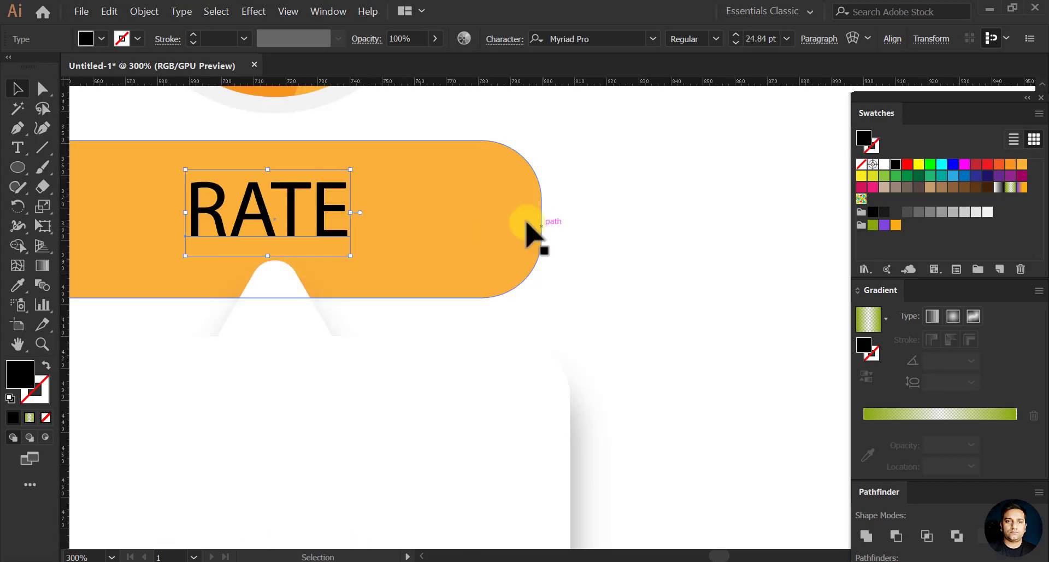
Set the RATE text in the Geometr212 BkCn BT Book font
key(ctrl+t)
click(827, 124)
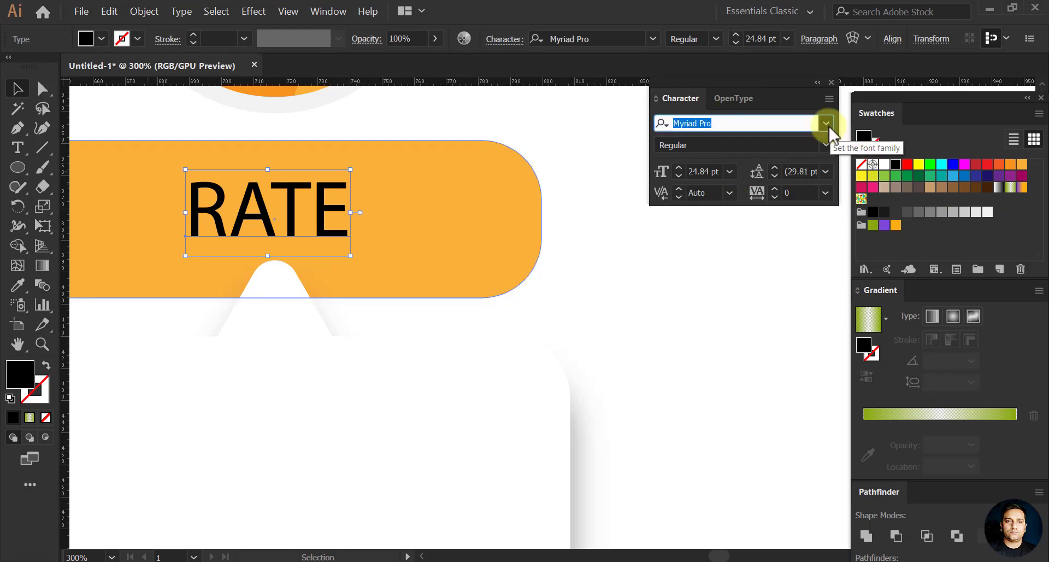
text(G)
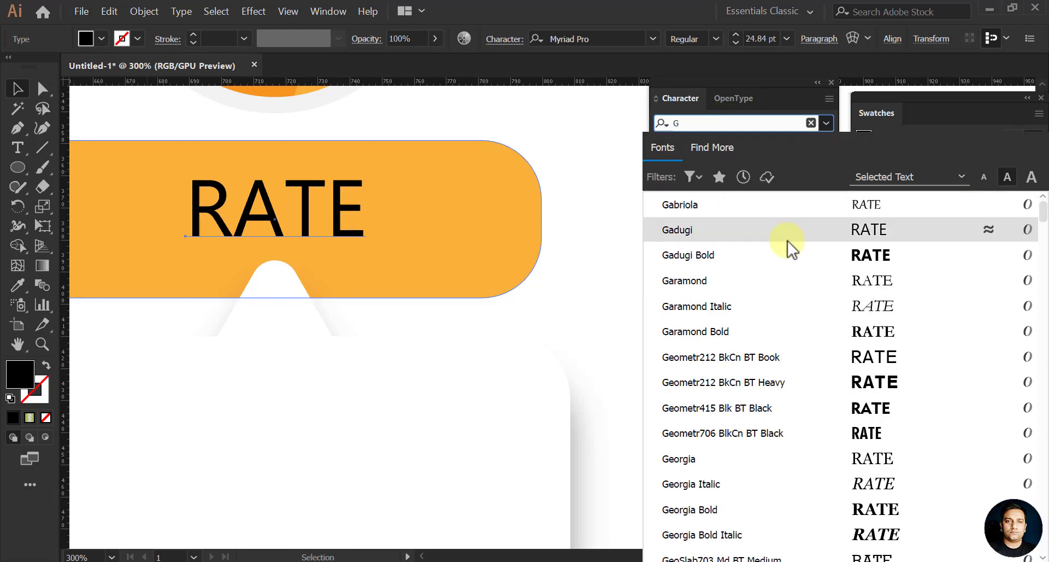
click(789, 362)
Fill the RATE text with the lightest grey and resize it to about 21 pt within the orange bar
key(ctrl+minus)
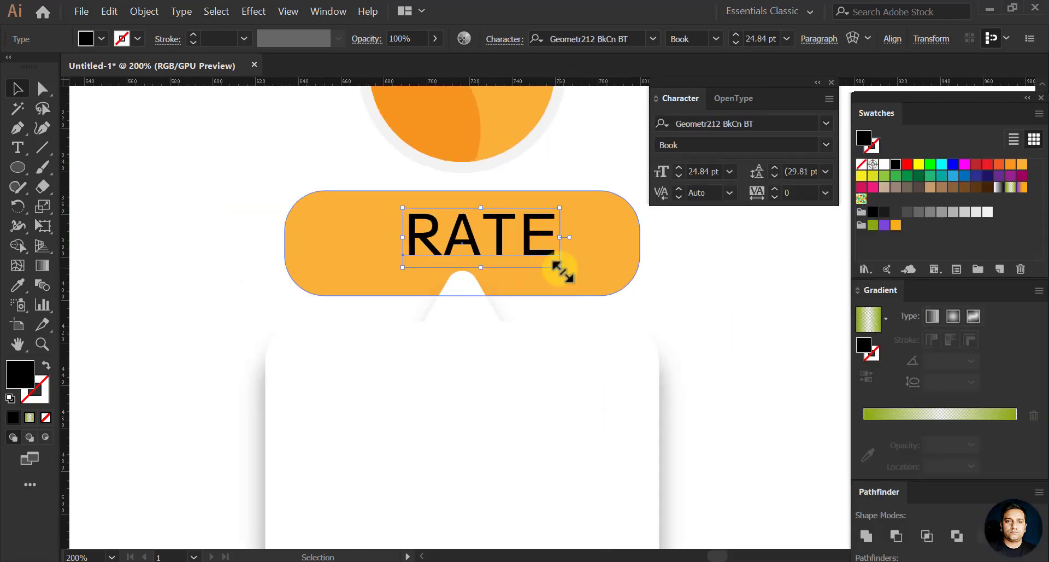
drag(563, 272, 528, 255)
click(987, 211)
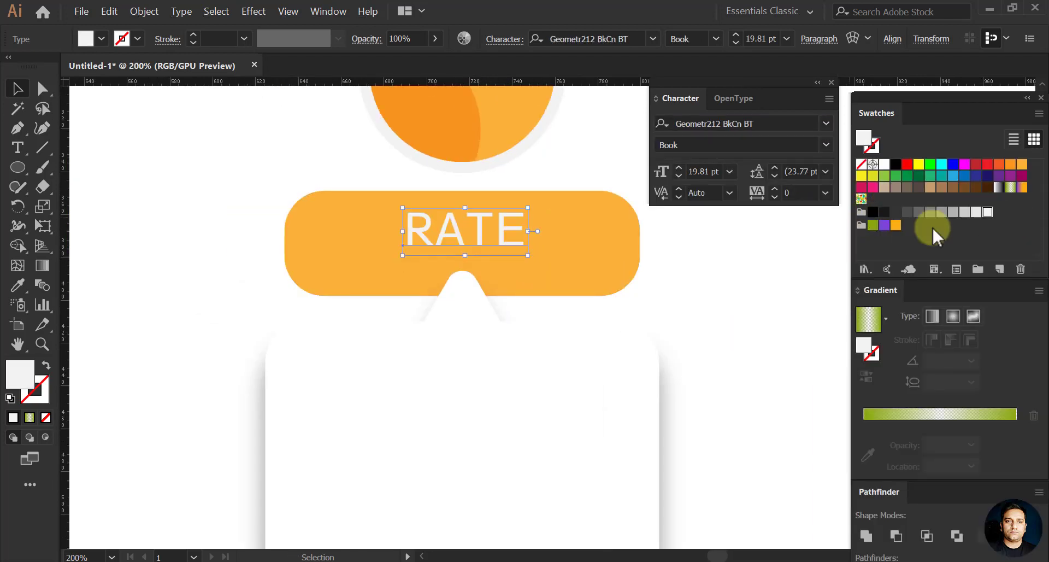
drag(474, 231, 474, 241)
drag(527, 266, 534, 273)
Try to align the RATE text and the orange bar on their horizontal centers
shift+click(554, 254)
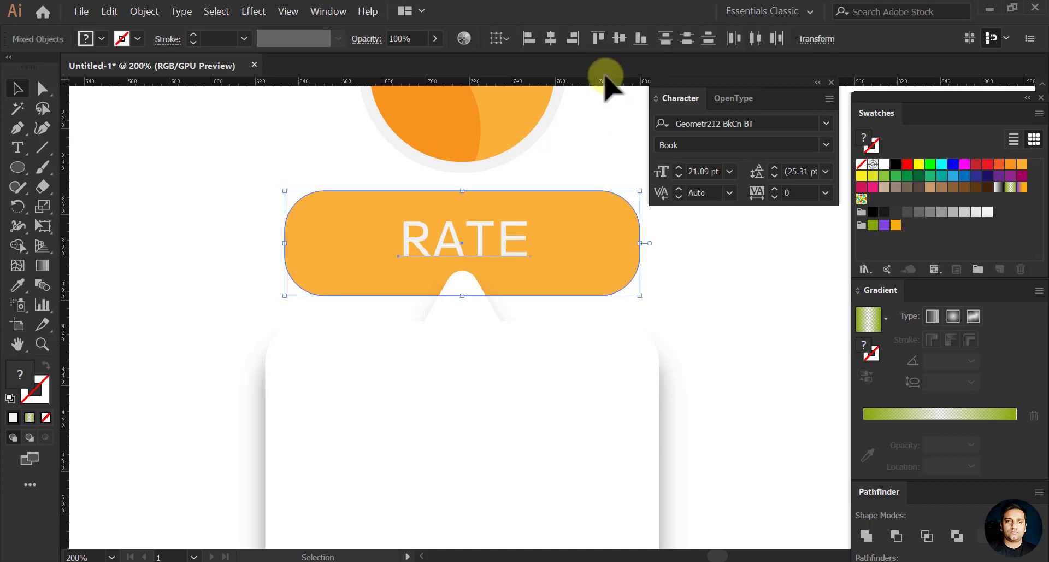
click(551, 39)
key(ctrl+z)
click(692, 323)
click(519, 246)
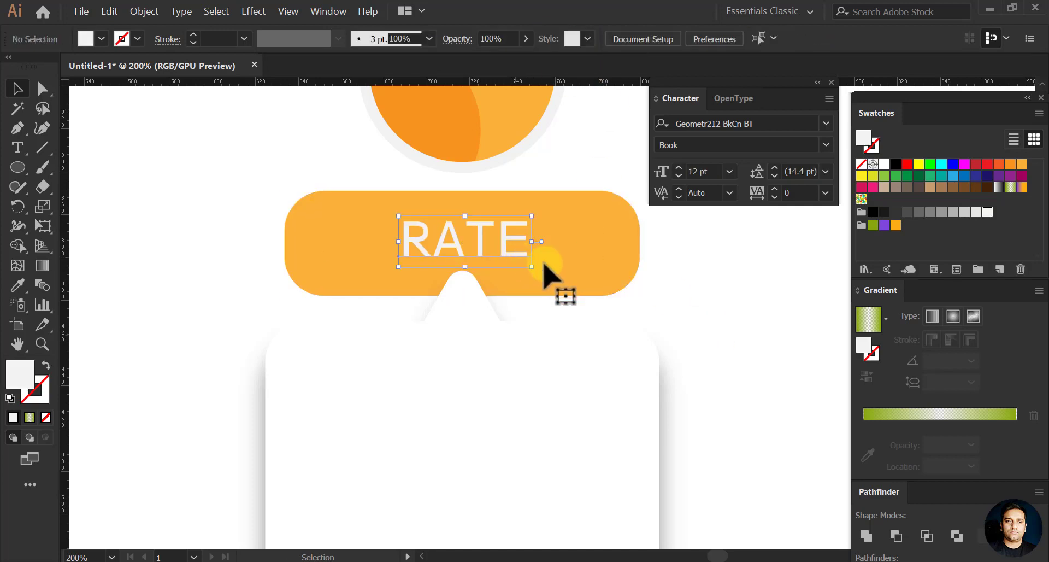
shift+click(544, 259)
click(553, 39)
key(ctrl+z)
click(710, 291)
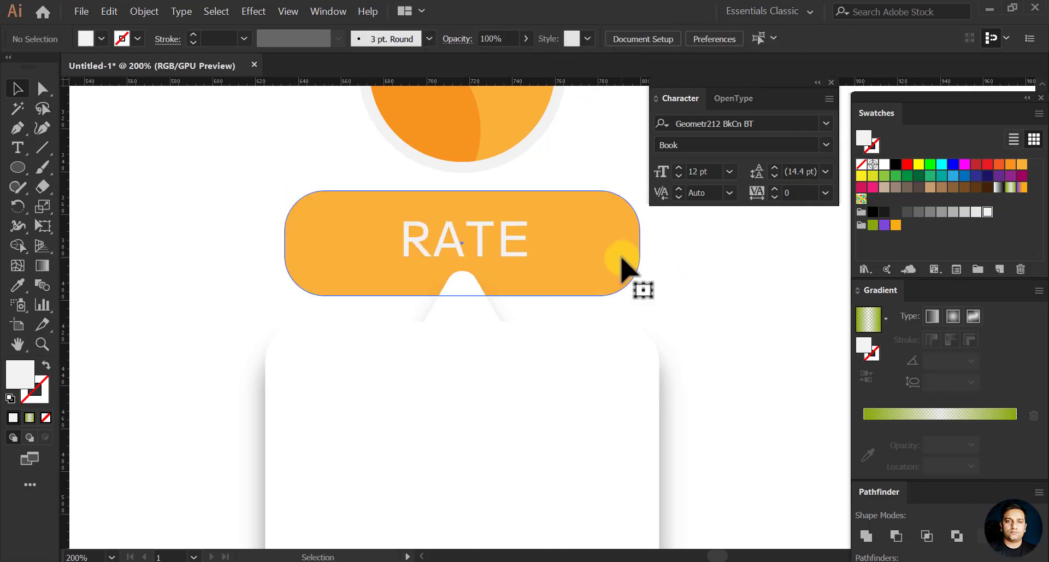
click(622, 257)
shift+click(522, 250)
click(550, 41)
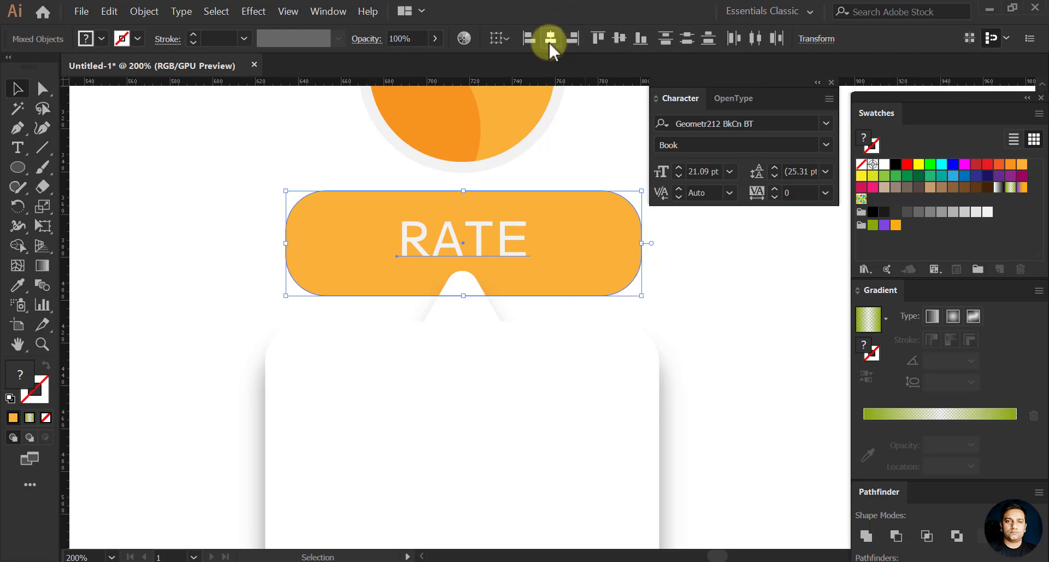
key(ctrl+z)
Nudge the RATE text to the middle of the orange bar and duplicate it onto the orange circle above
click(749, 374)
click(521, 251)
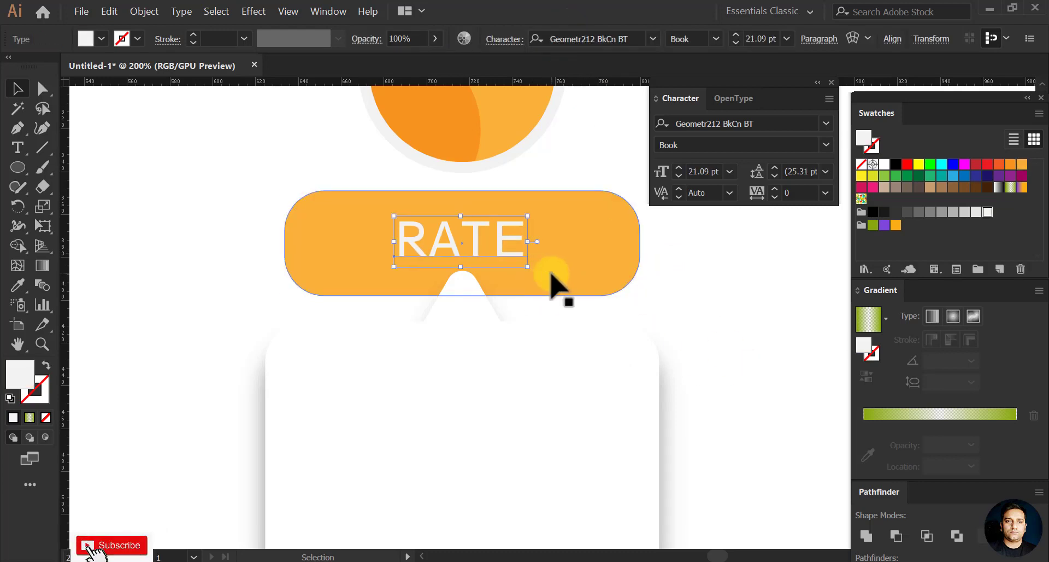
click(663, 298)
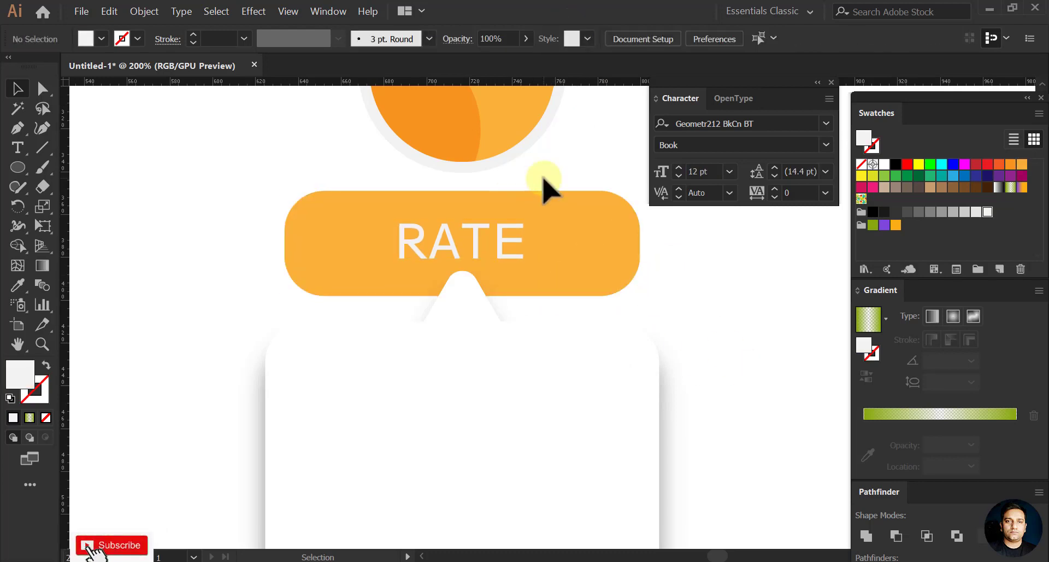
click(526, 257)
drag(495, 241, 485, 125)
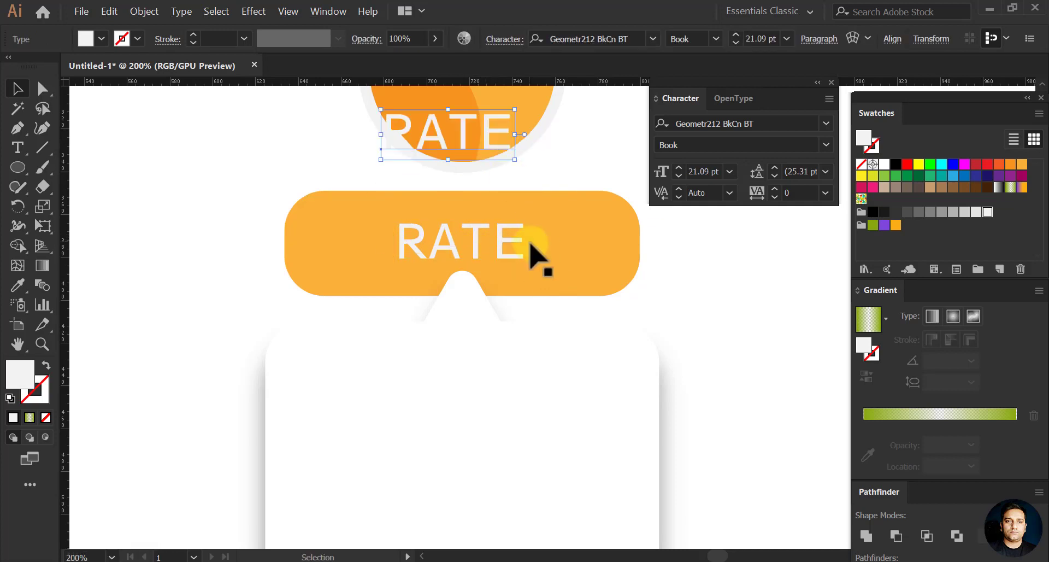
Change the bar's RATE text to the Bell Gothic Black BT font and reposition it at the bar's center
click(511, 241)
click(825, 145)
click(825, 145)
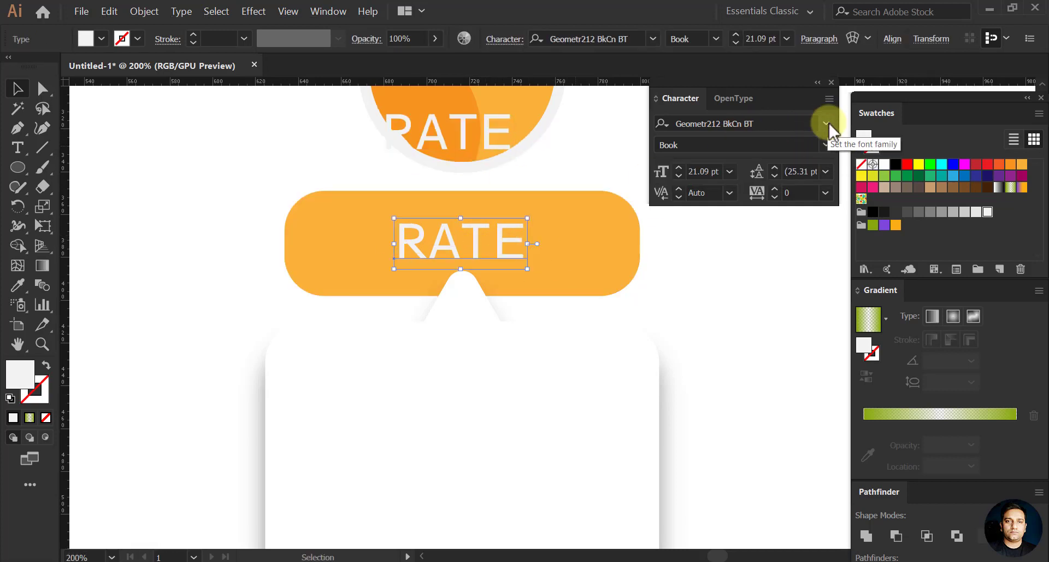
click(827, 124)
click(786, 307)
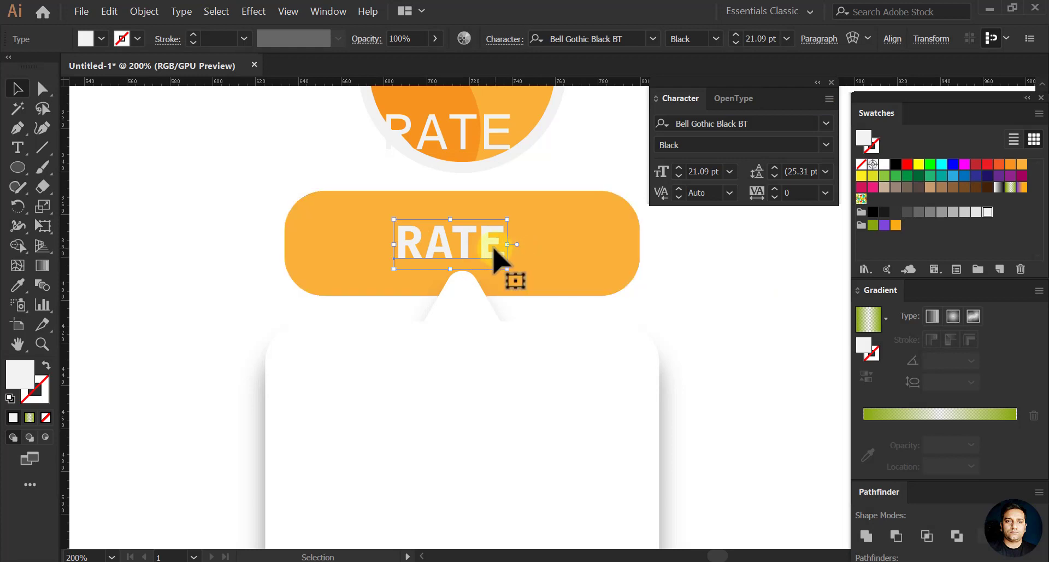
drag(494, 248, 502, 250)
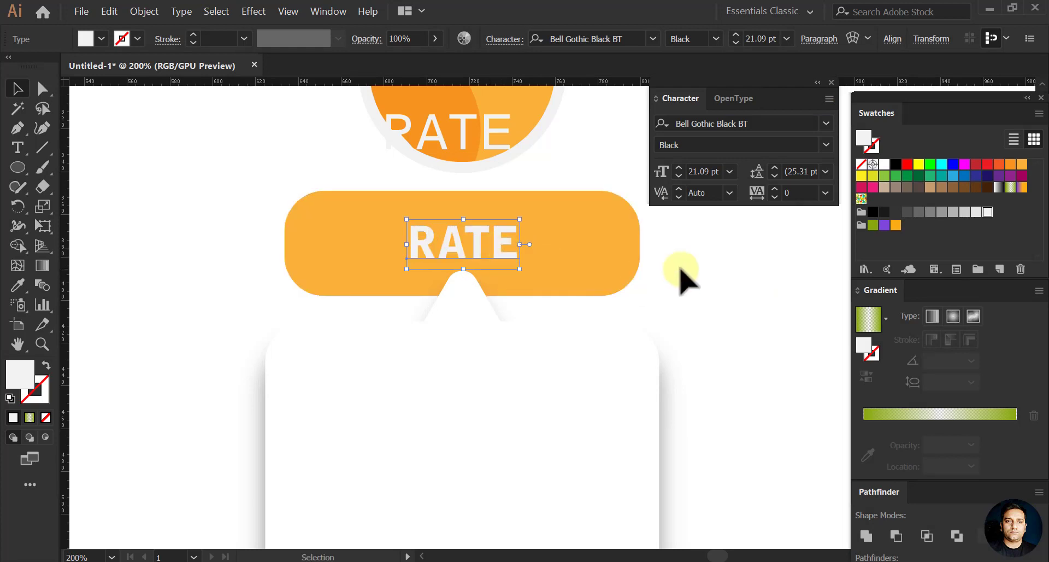
click(680, 276)
Move the duplicated text up to the middle of the orange circle and change its wording to "67%"
scroll(445, 258, up, 3)
drag(448, 213, 446, 176)
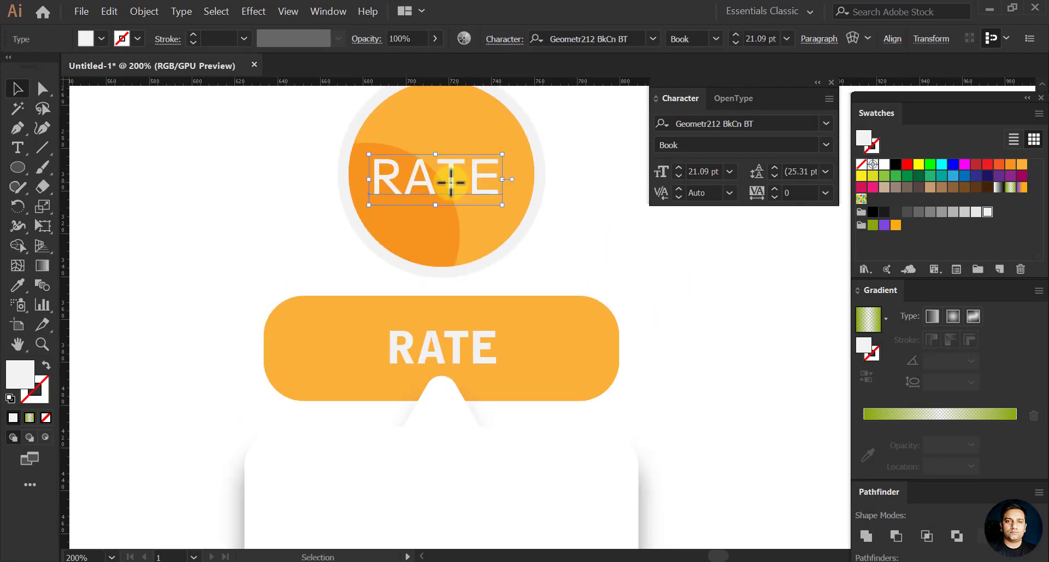
double_click(445, 181)
text(67)
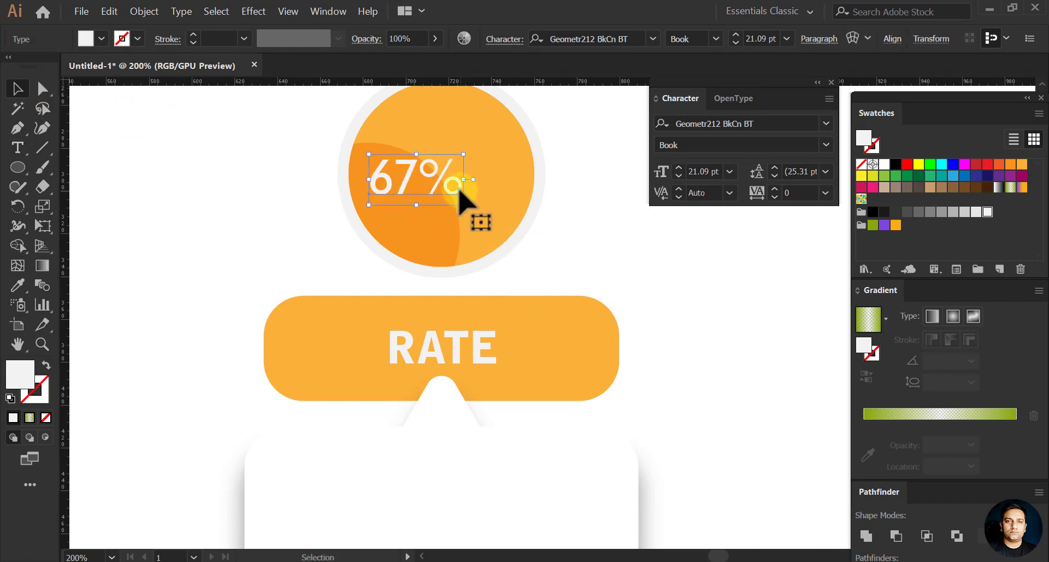
Center the 67% text in the orange circle at 20.7 pt and scale the circle down slightly around it
drag(456, 180, 490, 197)
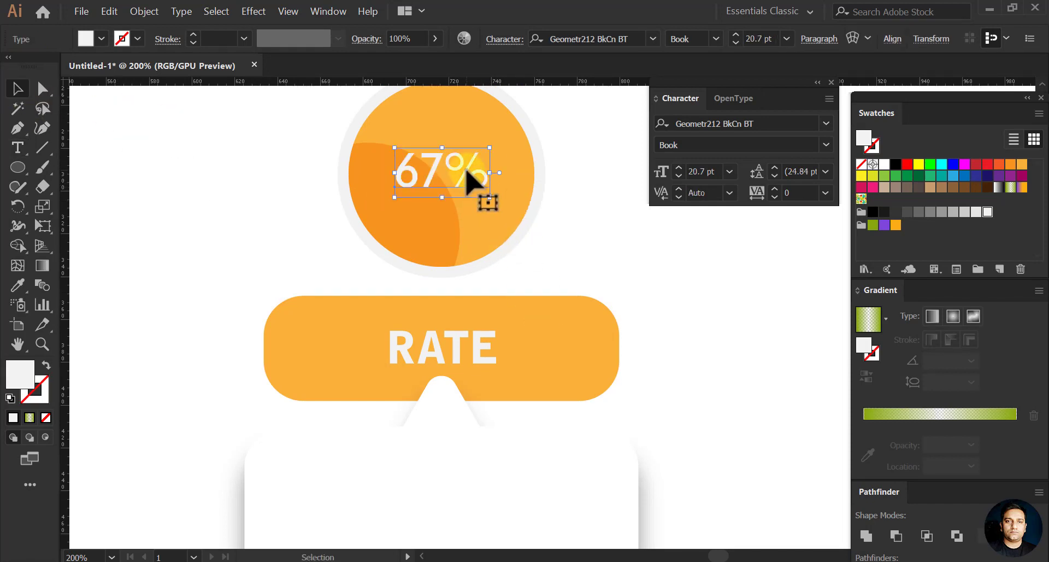
click(616, 233)
scroll(411, 237, down, 2)
scroll(449, 220, up, 1)
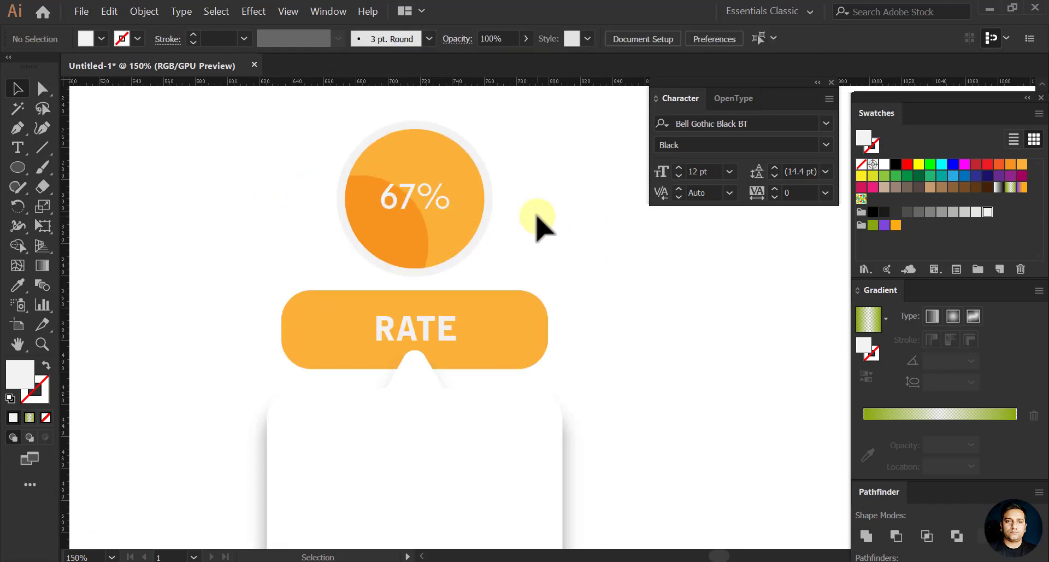
click(394, 184)
drag(489, 129, 473, 140)
Move the circle together with its 67% text straight down, closer to the RATE bar
drag(490, 266, 510, 271)
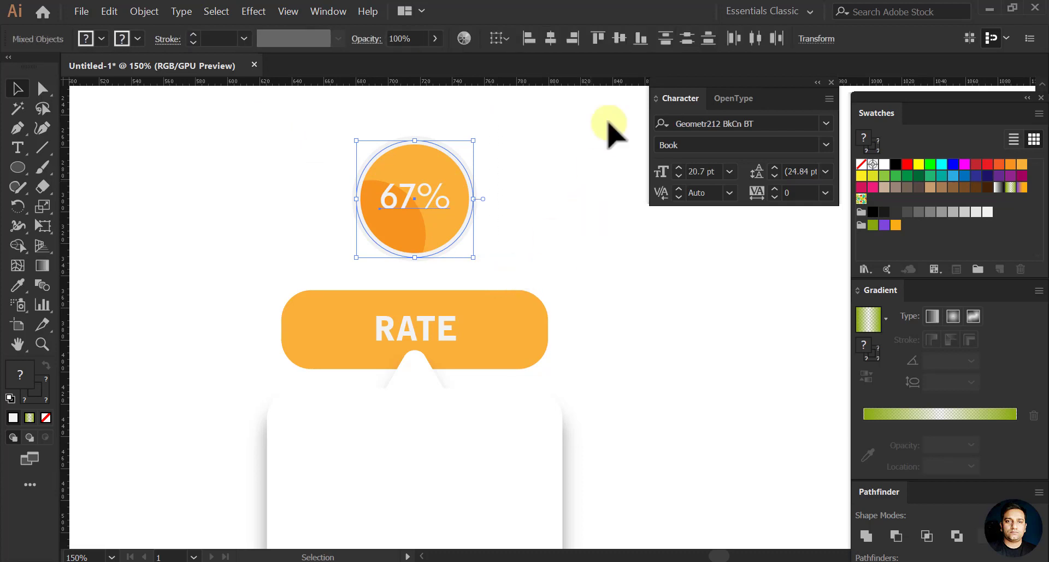
key(Down)
key(Down)
key(Down)
key(Down)
key(Down)
key(Down)
key(Down)
key(Down)
key(Down)
key(Down)
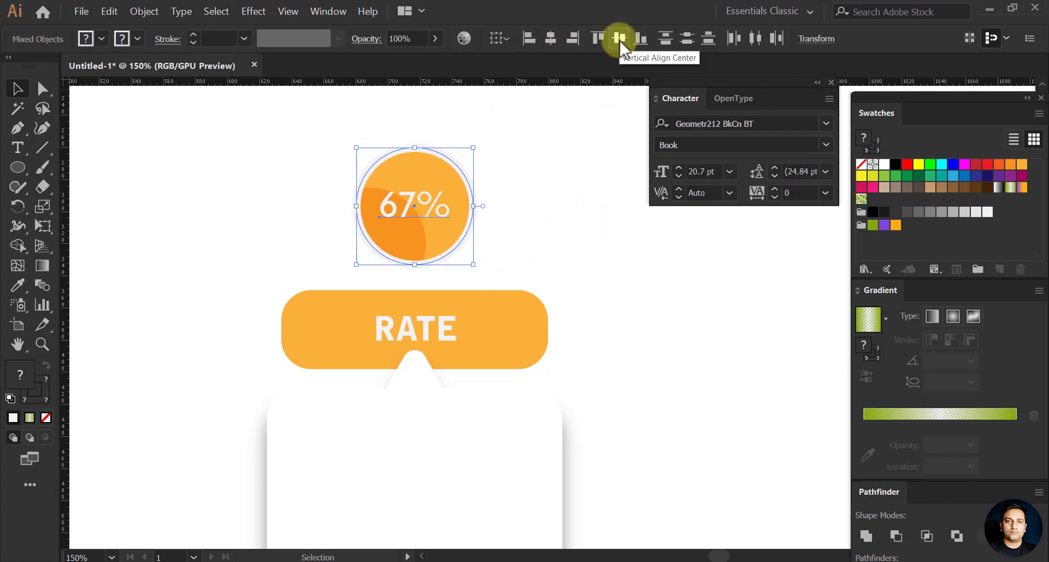
key(Left)
key(Left)
click(620, 38)
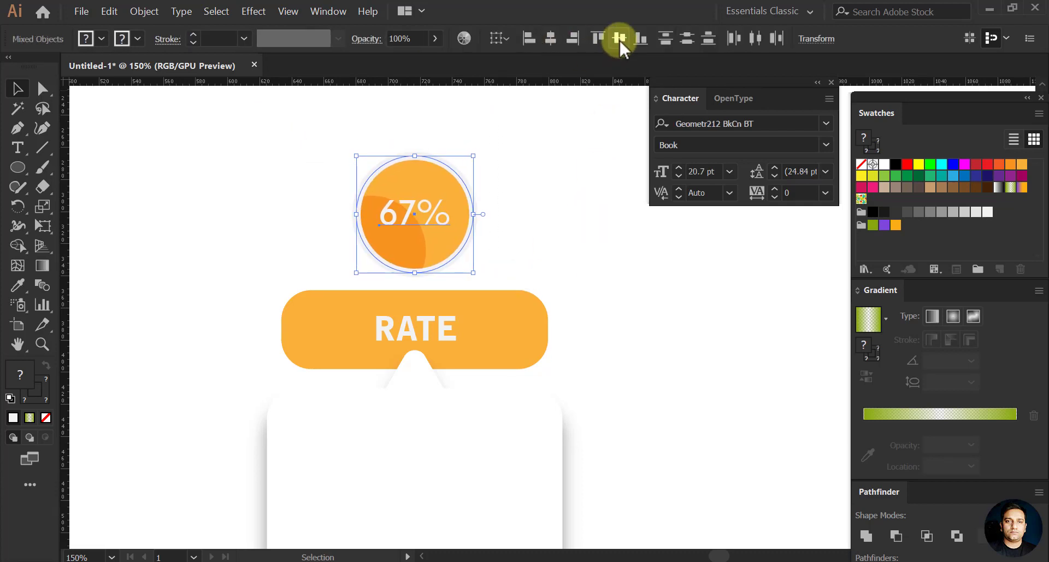
click(704, 299)
scroll(438, 190, down, 3)
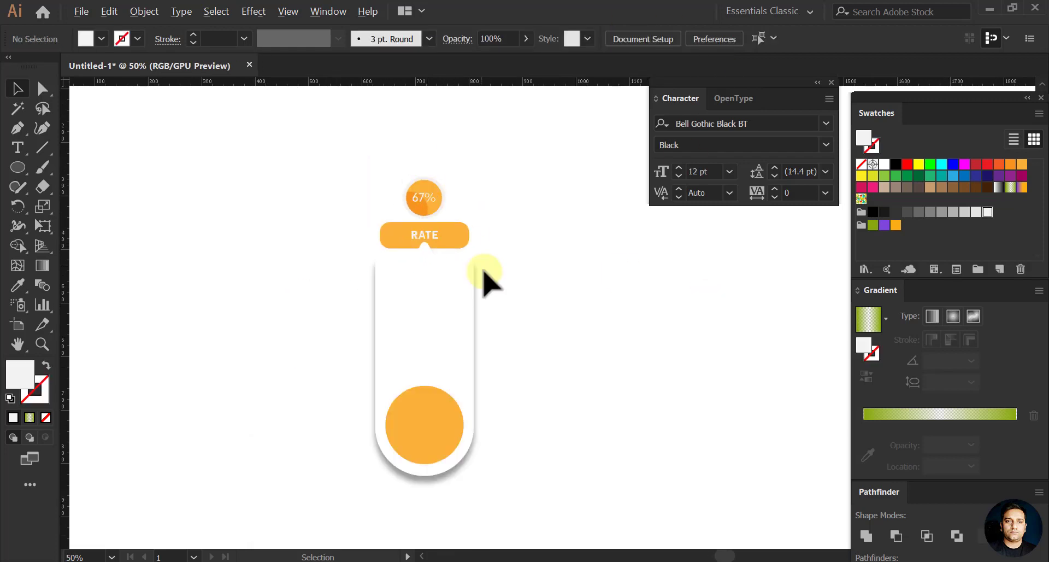
Change the RATE bar's fill to a deeper orange with 65% magenta and 100% yellow
scroll(378, 232, up, 1)
drag(571, 343, 499, 302)
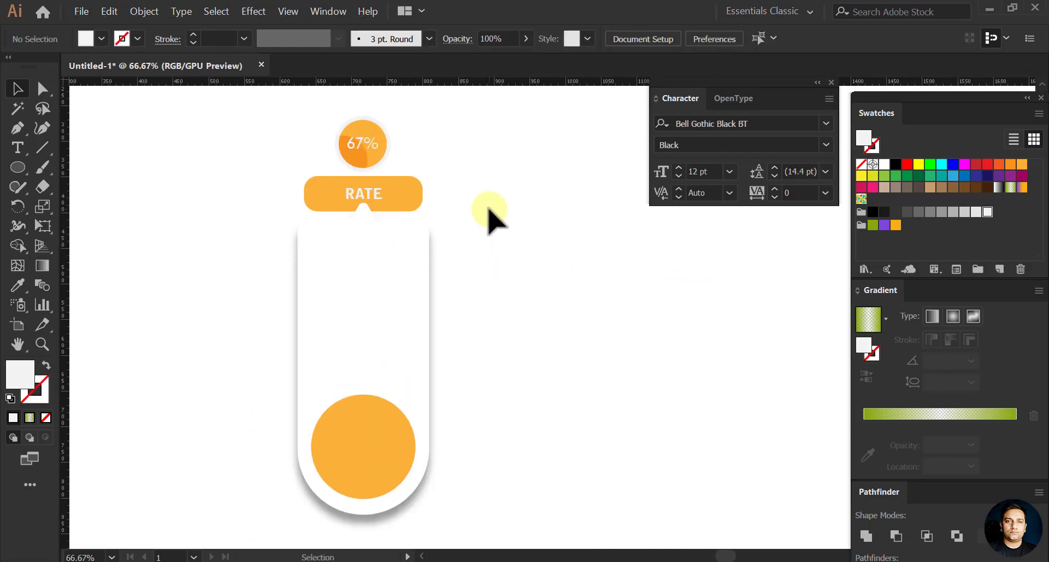
click(407, 198)
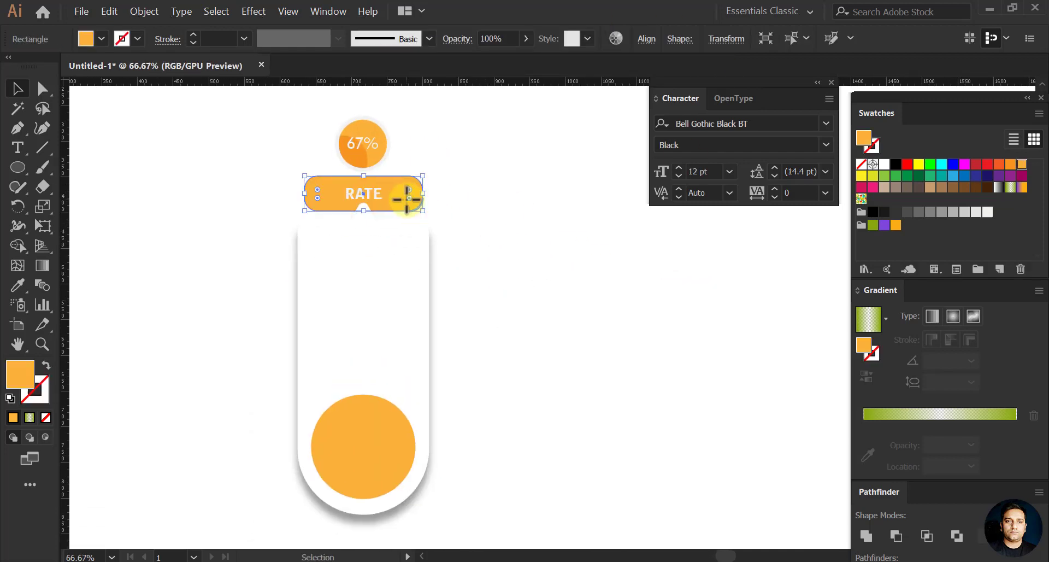
double_click(31, 390)
click(785, 455)
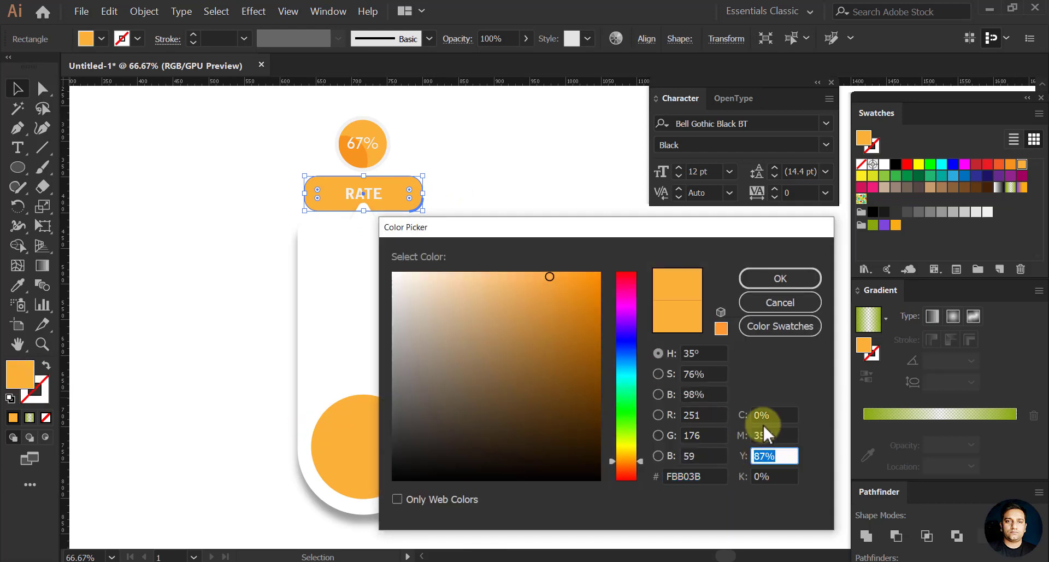
text(100)
click(773, 435)
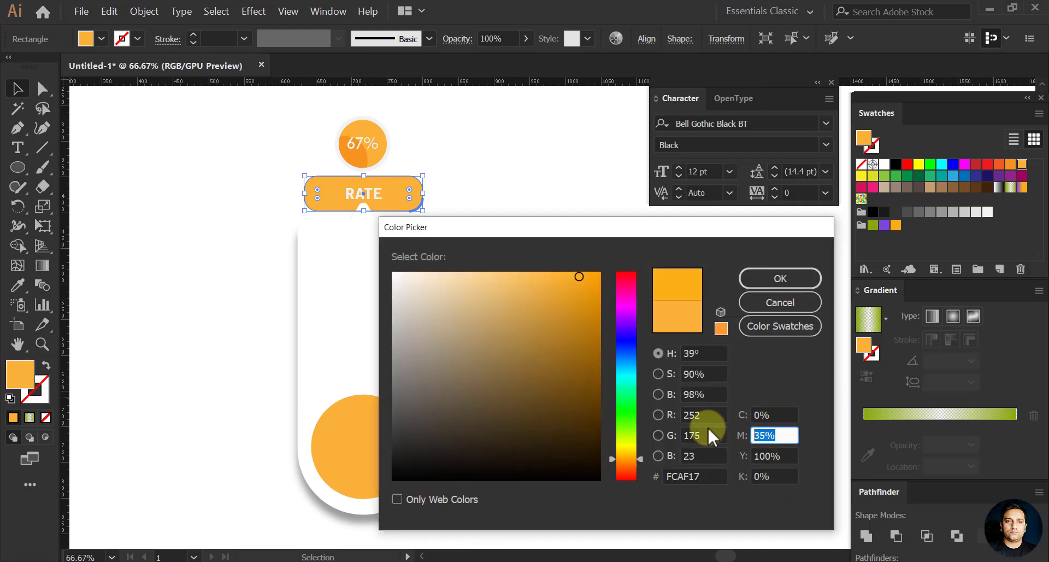
text(45)
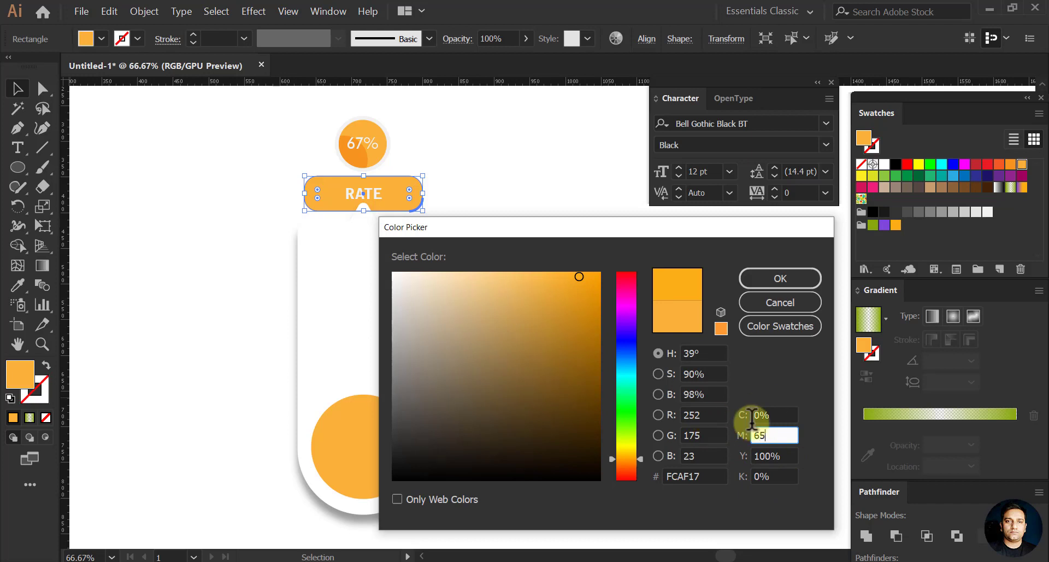
click(775, 414)
click(773, 279)
click(589, 254)
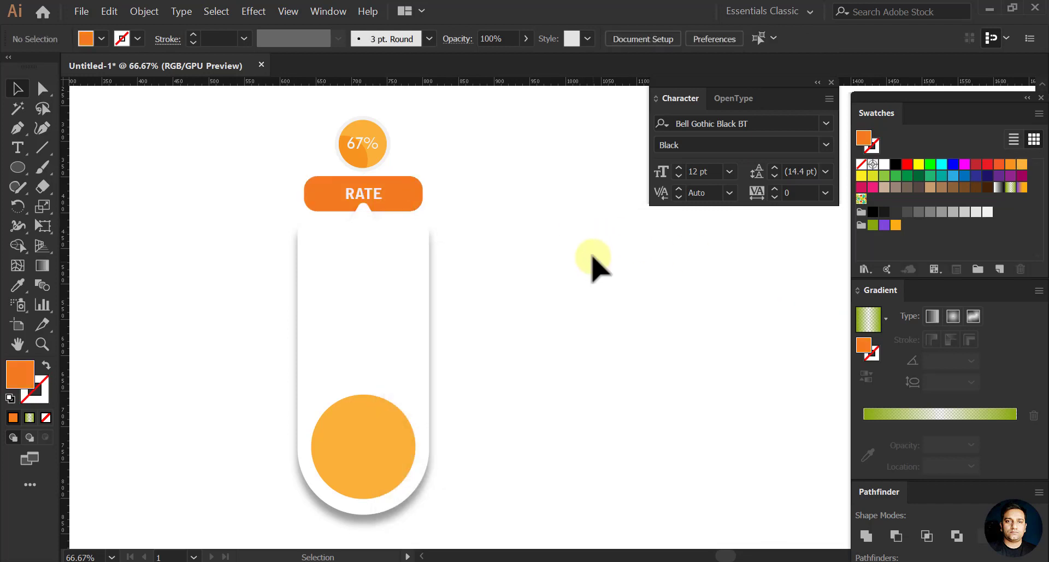
Copy the RATE bar's deeper orange onto the large lower circle with the Eyedropper
click(377, 432)
click(398, 191)
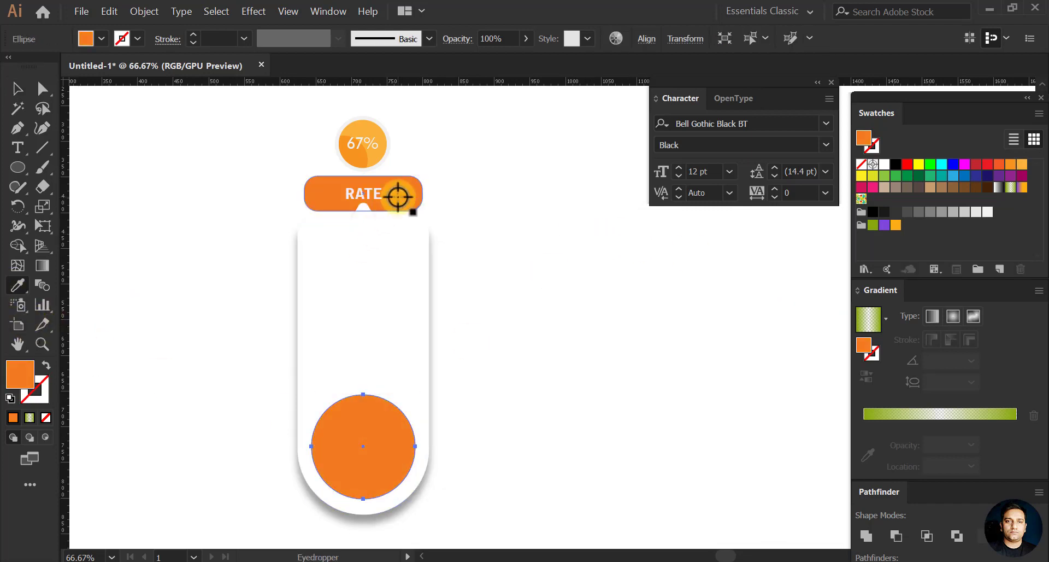
click(18, 92)
click(384, 159)
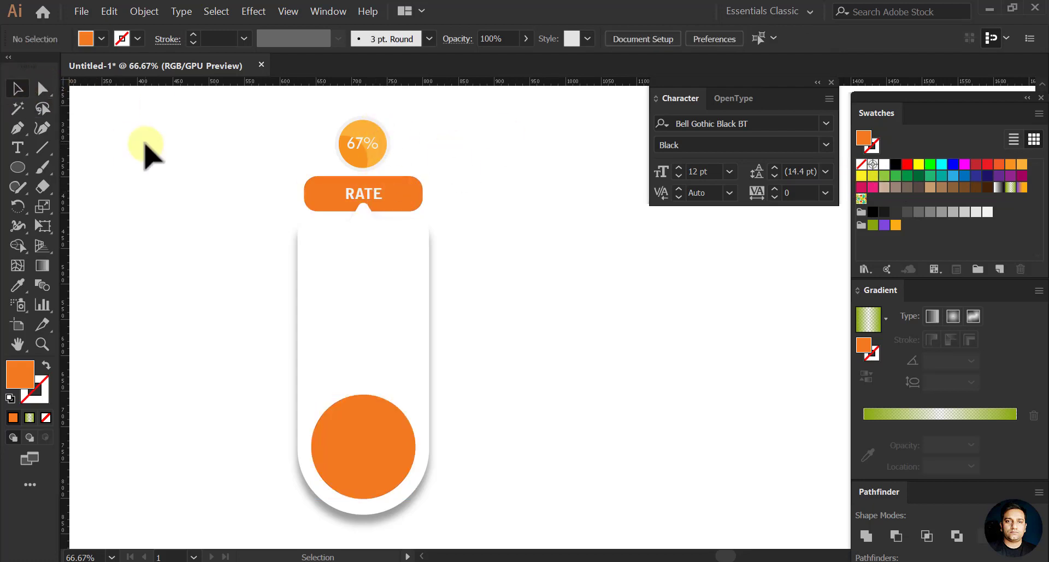
scroll(378, 187, up, 1)
drag(386, 137, 405, 199)
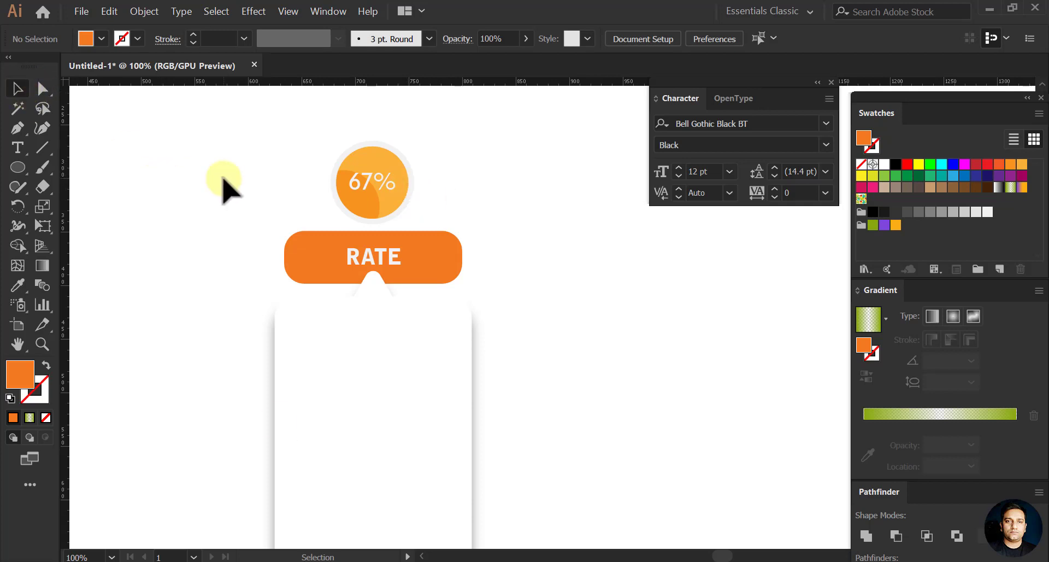
click(405, 385)
scroll(416, 292, down, 2)
scroll(413, 290, up, 1)
click(569, 261)
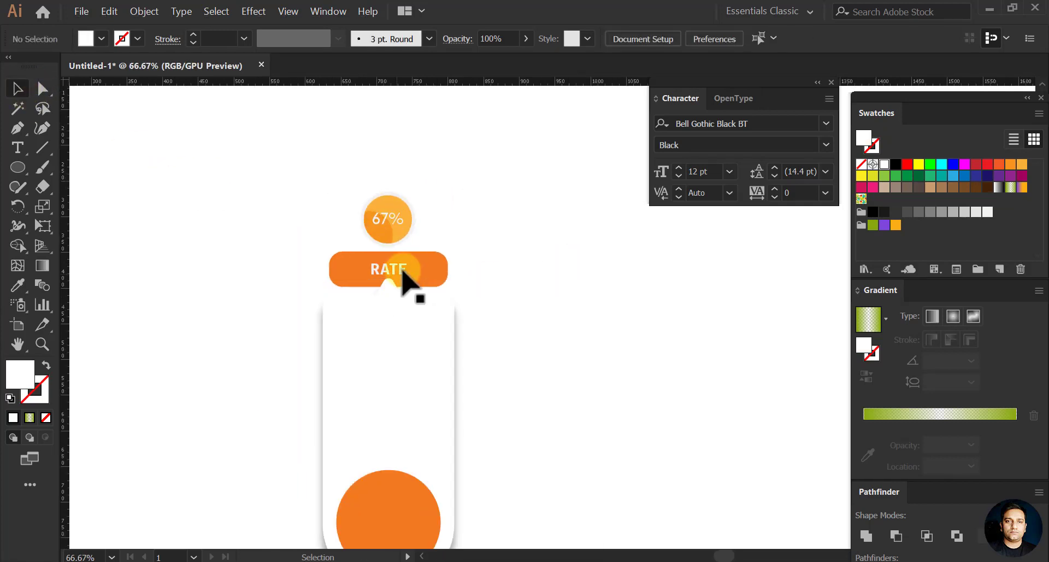
click(398, 268)
click(388, 223)
click(405, 236)
right_click(403, 235)
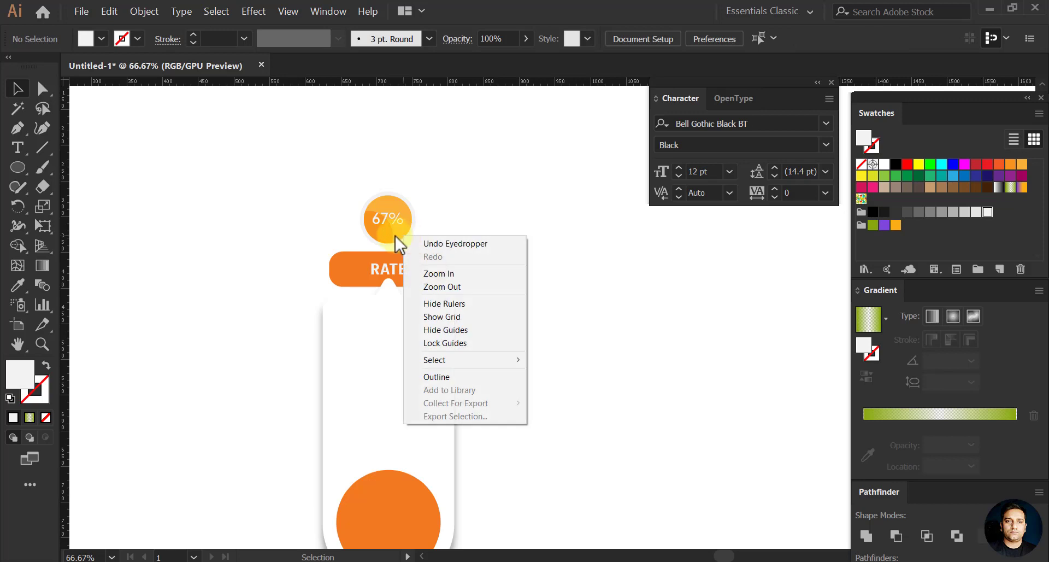
Undo the latest colour change on the large lower circle
double_click(394, 234)
key(ctrl+z)
key(ctrl+z)
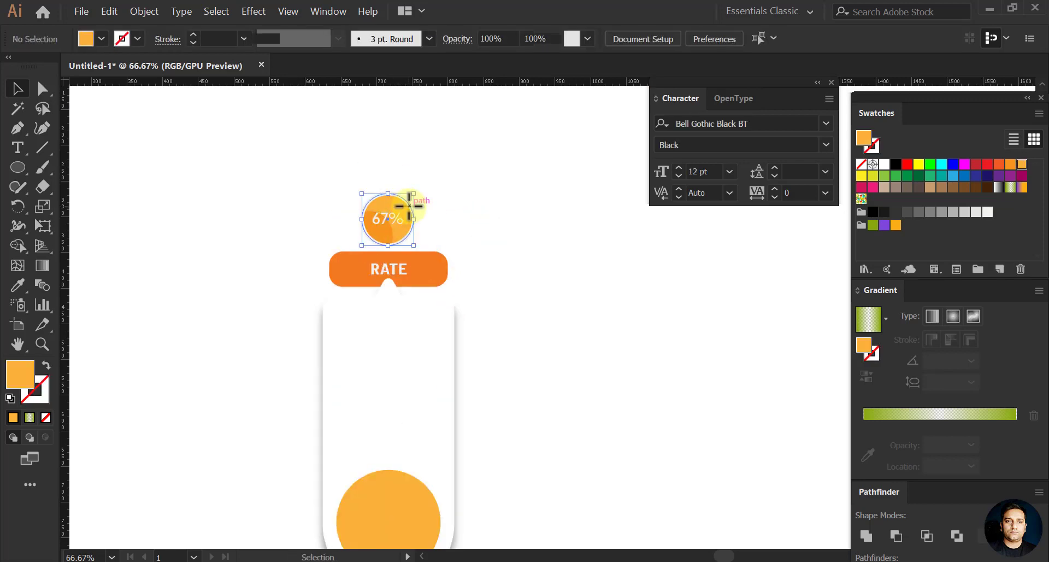
Apply the RATE bar's deeper orange to the layered circle behind the 67% text with the Eyedropper
click(17, 285)
click(425, 277)
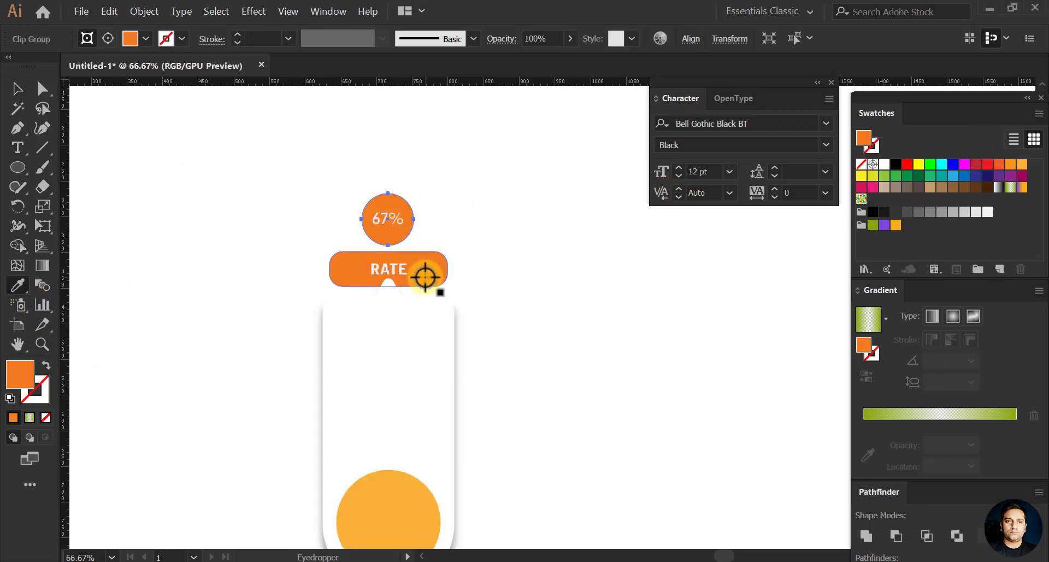
click(18, 89)
Isolate the clip group, fill its inner overlapping circle with a red-orange swatch, and exit isolation
double_click(382, 218)
click(376, 233)
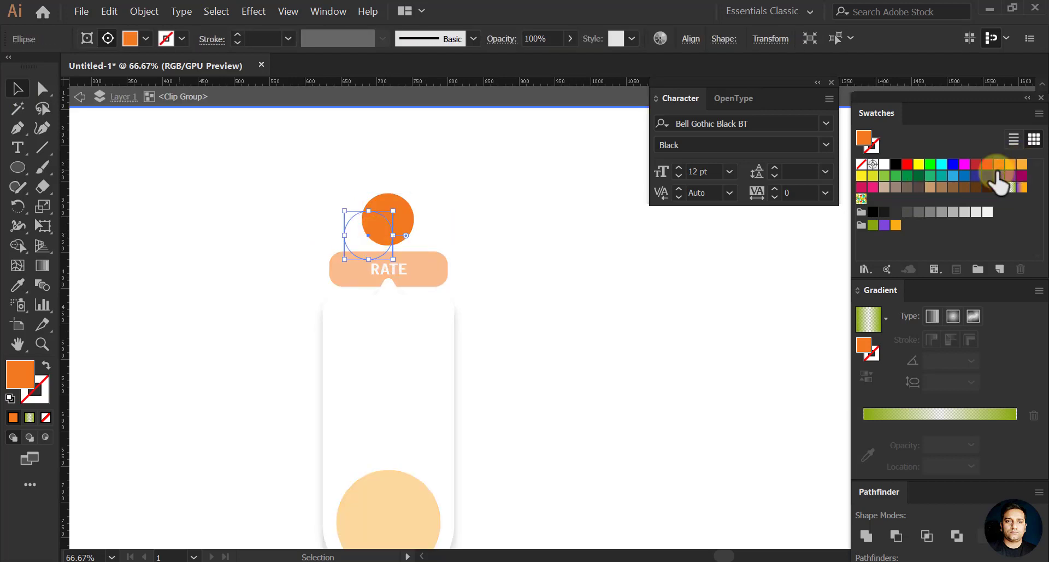
click(999, 163)
click(598, 319)
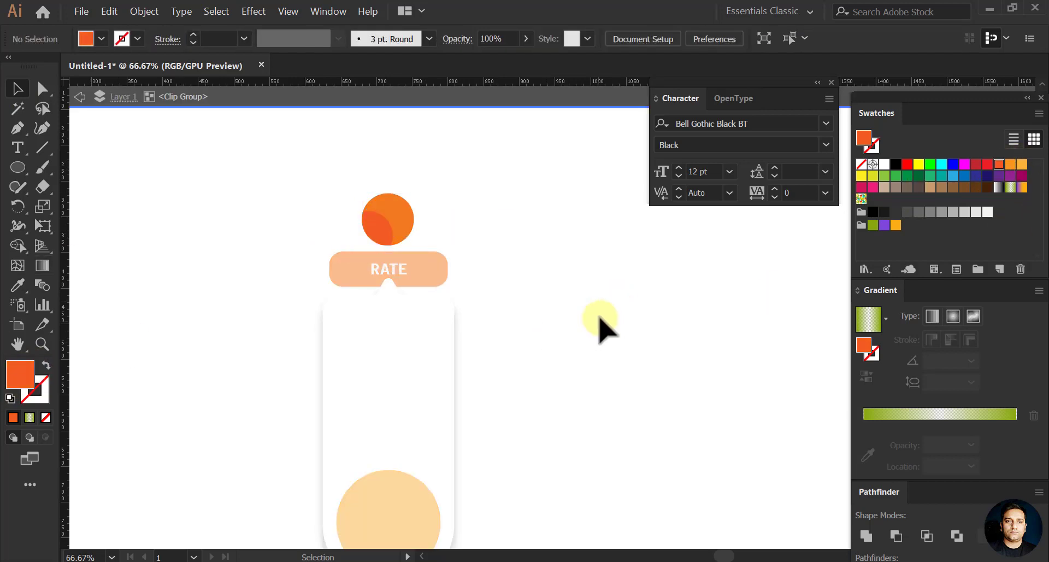
double_click(117, 159)
scroll(410, 245, up, 2)
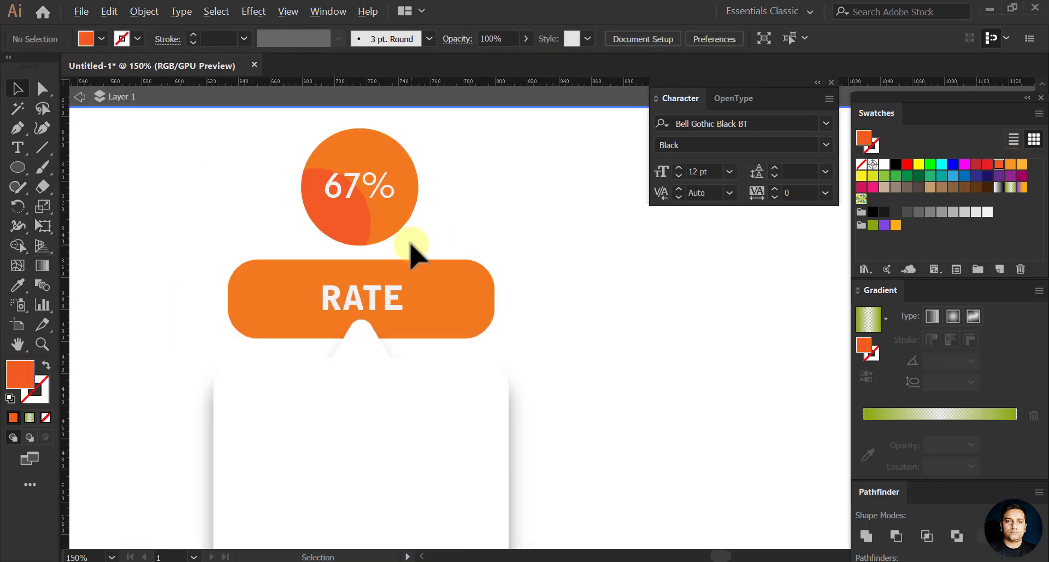
click(385, 220)
click(80, 97)
Give the layered 67% circle group a white stroke
click(417, 197)
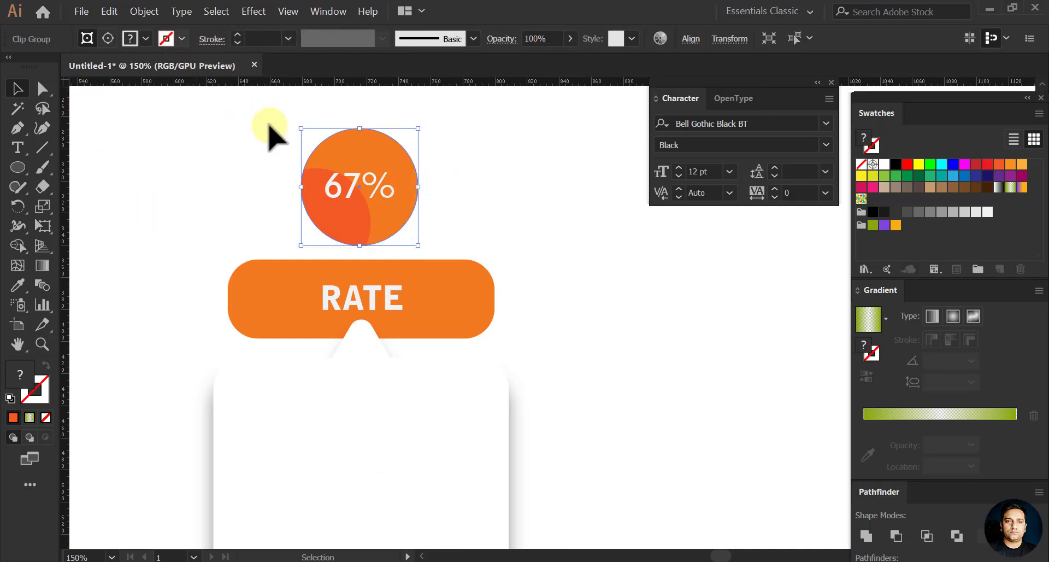
click(182, 38)
click(34, 67)
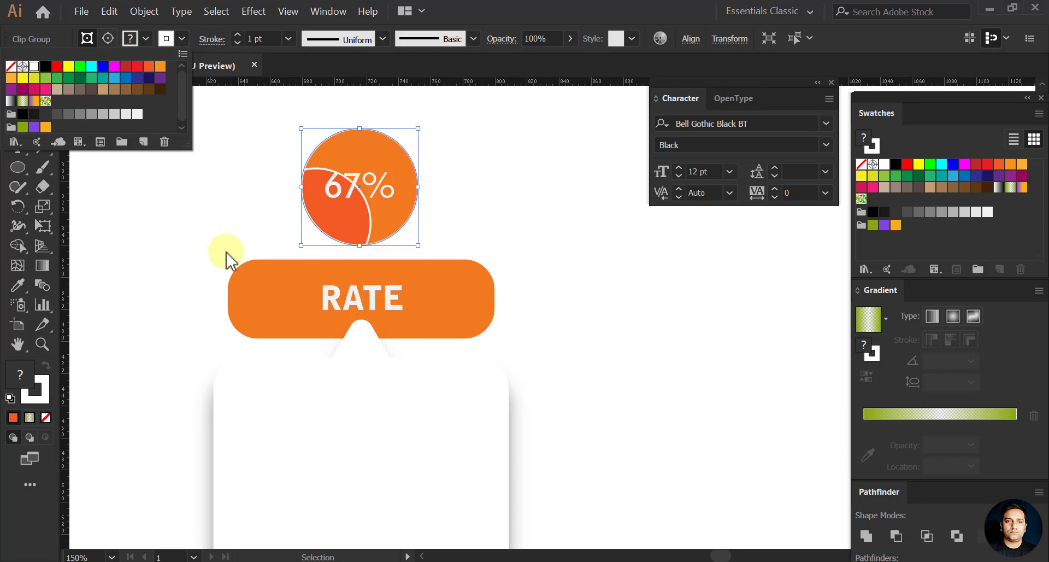
click(225, 252)
Set the stroke of the inner red-orange circle in the clip group to none
double_click(348, 215)
click(348, 215)
click(182, 38)
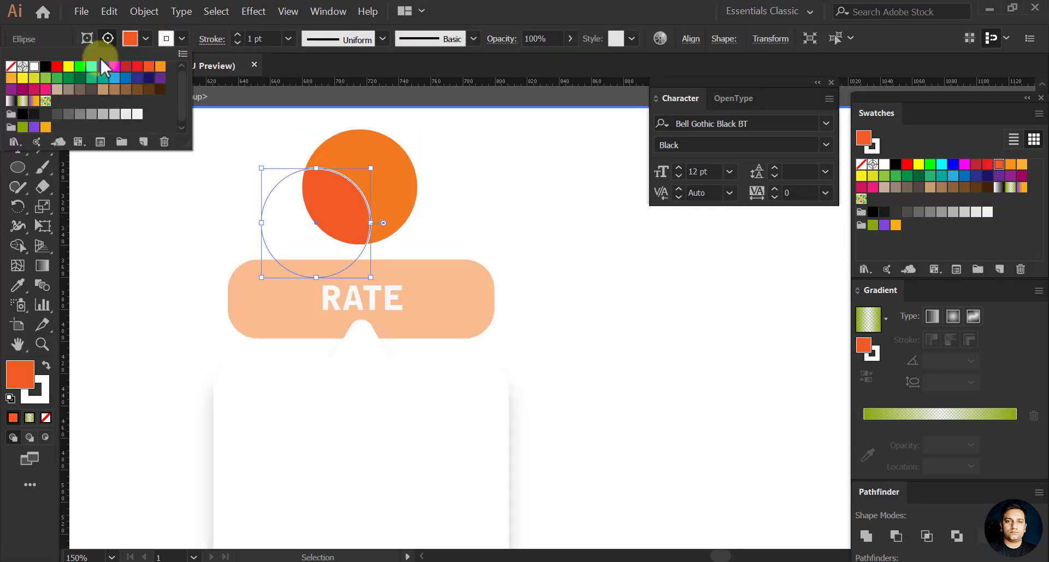
click(10, 66)
double_click(206, 146)
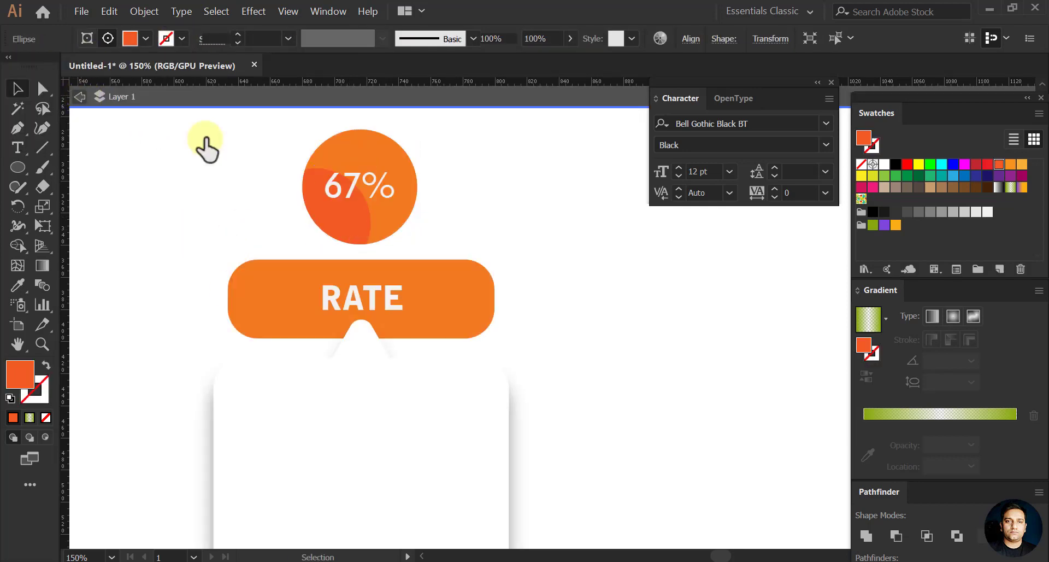
Set the stroke weight of the whole 67% circle group to 5 pt
click(414, 187)
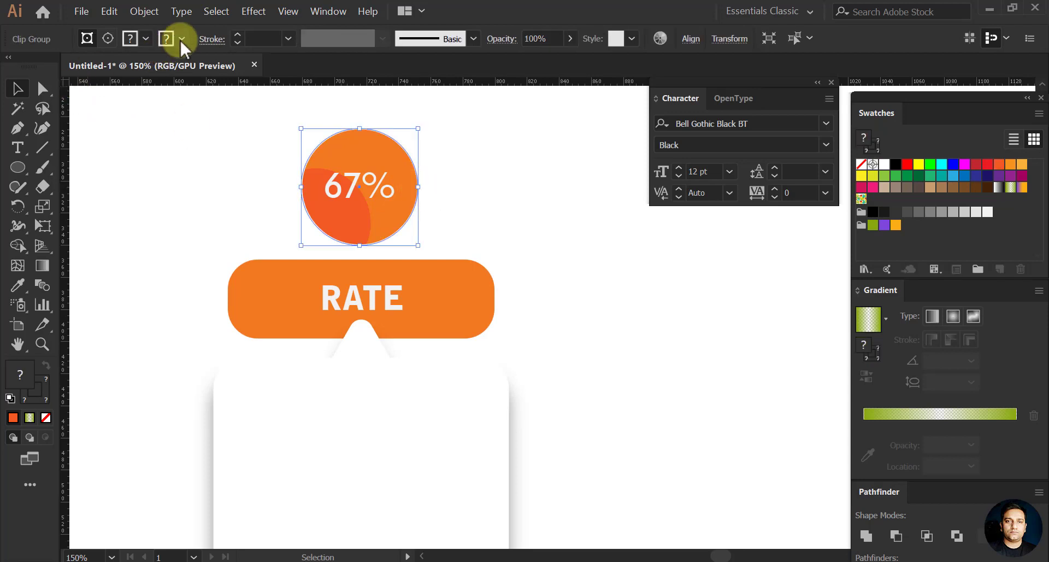
click(182, 38)
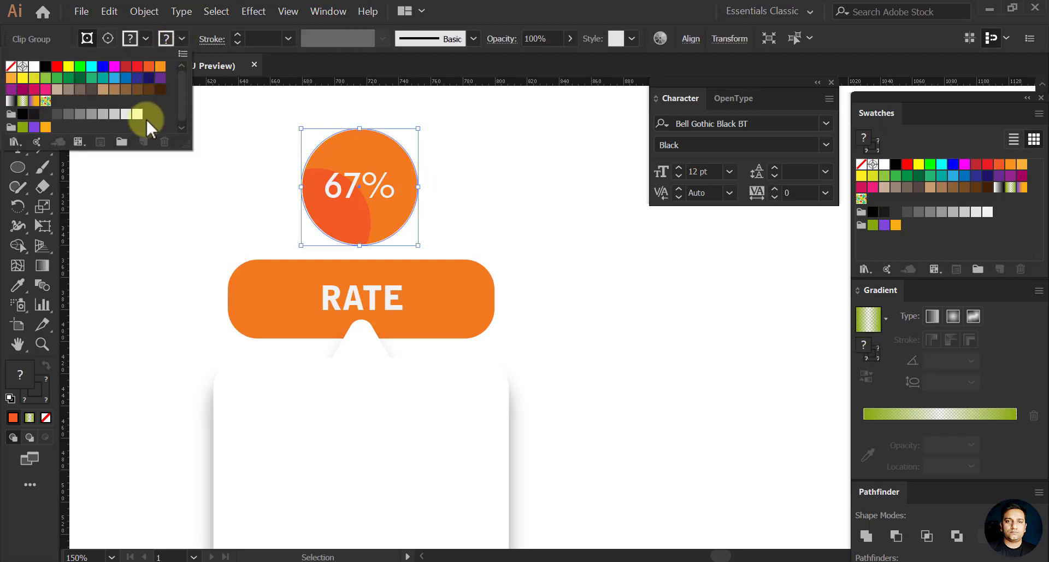
click(288, 38)
click(312, 181)
click(462, 200)
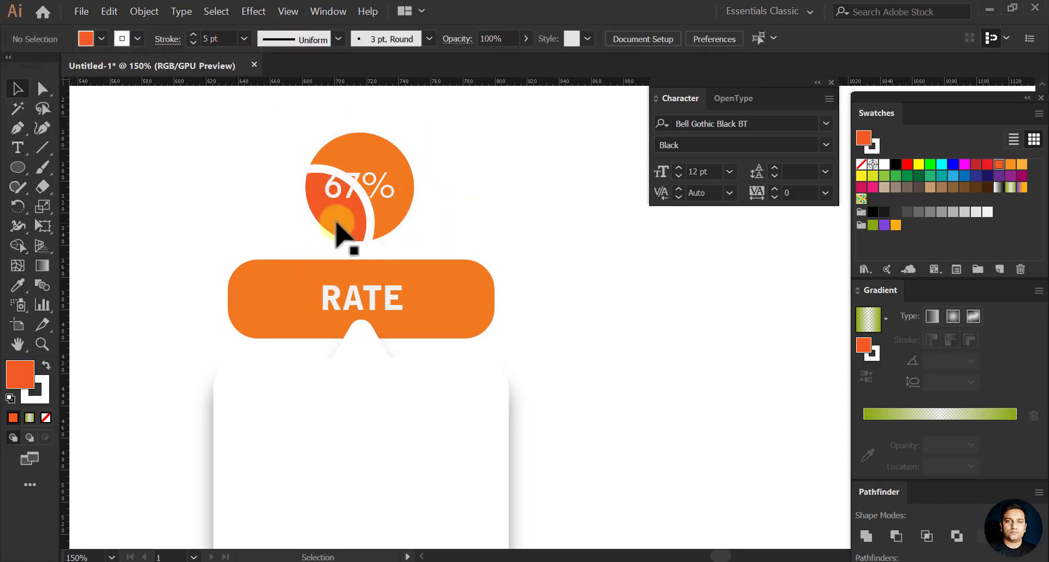
Remove the 5 pt white stroke from the inner red-orange circle and leave isolation mode
double_click(364, 210)
click(183, 39)
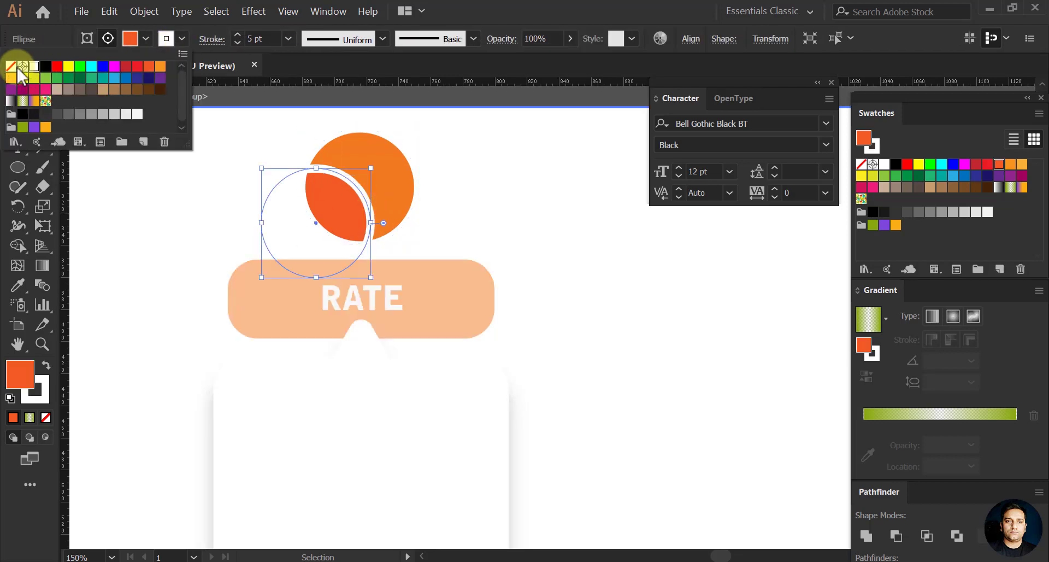
click(14, 66)
click(417, 234)
click(79, 97)
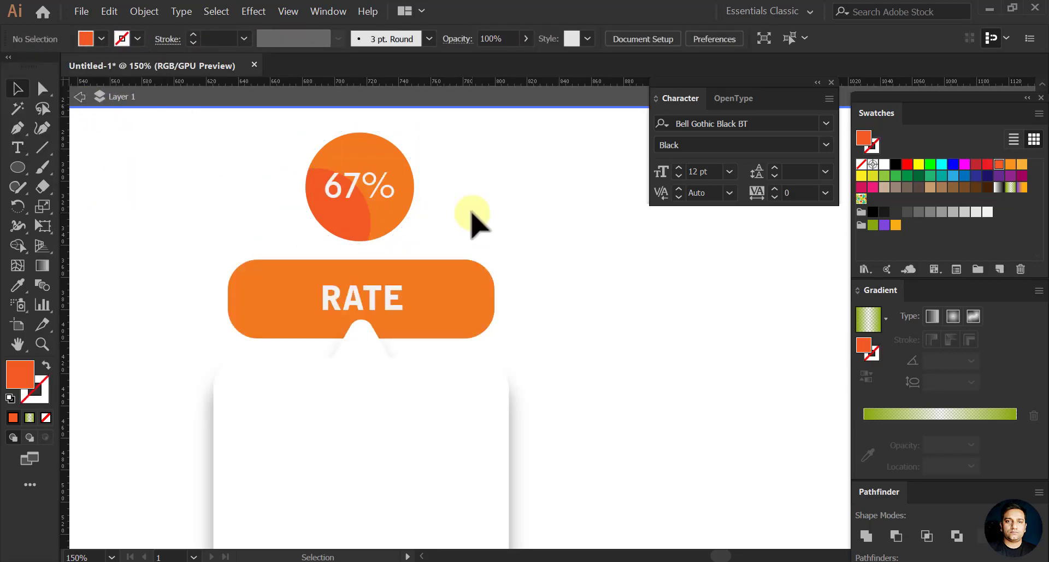
click(79, 97)
Draw a background rectangle covering nearly the whole artboard
scroll(410, 221, down, 2)
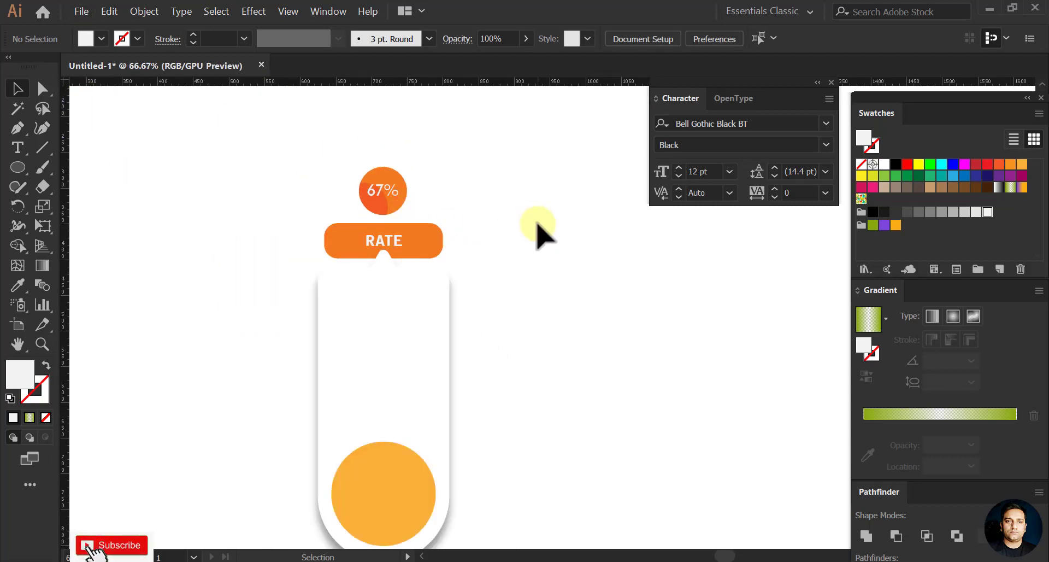
drag(491, 259, 460, 218)
scroll(355, 250, down, 3)
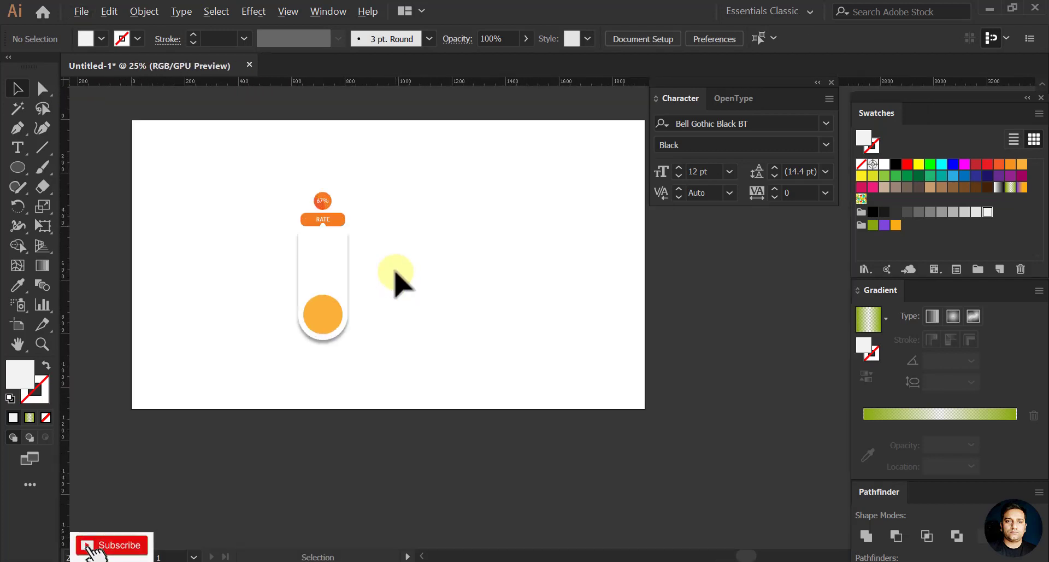
click(22, 165)
click(80, 169)
drag(132, 120, 642, 404)
click(17, 88)
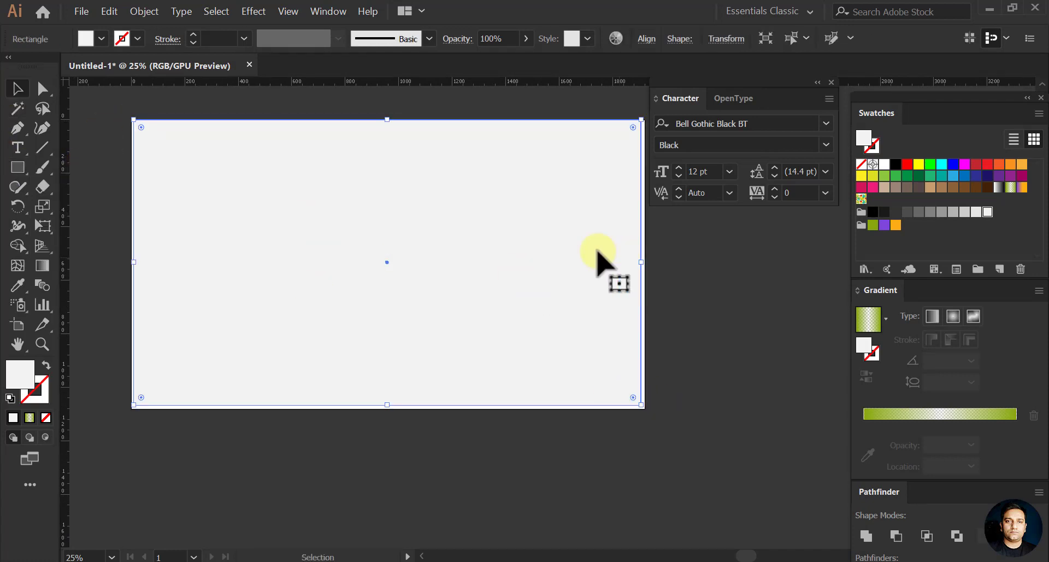
Fill the background rectangle with a light gray swatch and send it behind all the artwork
click(976, 211)
right_click(402, 221)
mouse_move(452, 427)
click(656, 461)
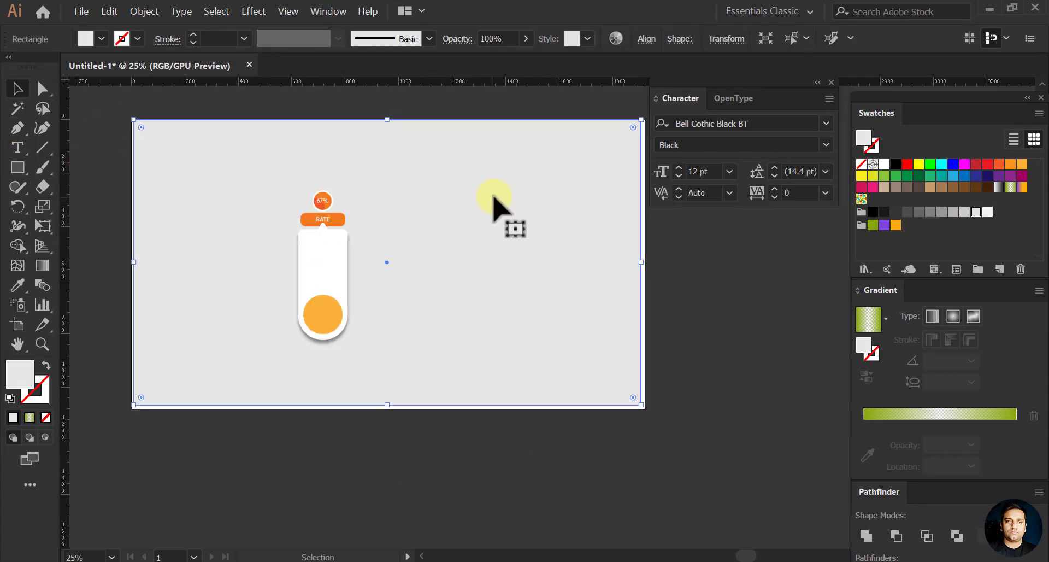
Stretch the background rectangle's left, bottom and right edges out to the artboard's edges
scroll(143, 118, up, 3)
scroll(109, 133, up, 8)
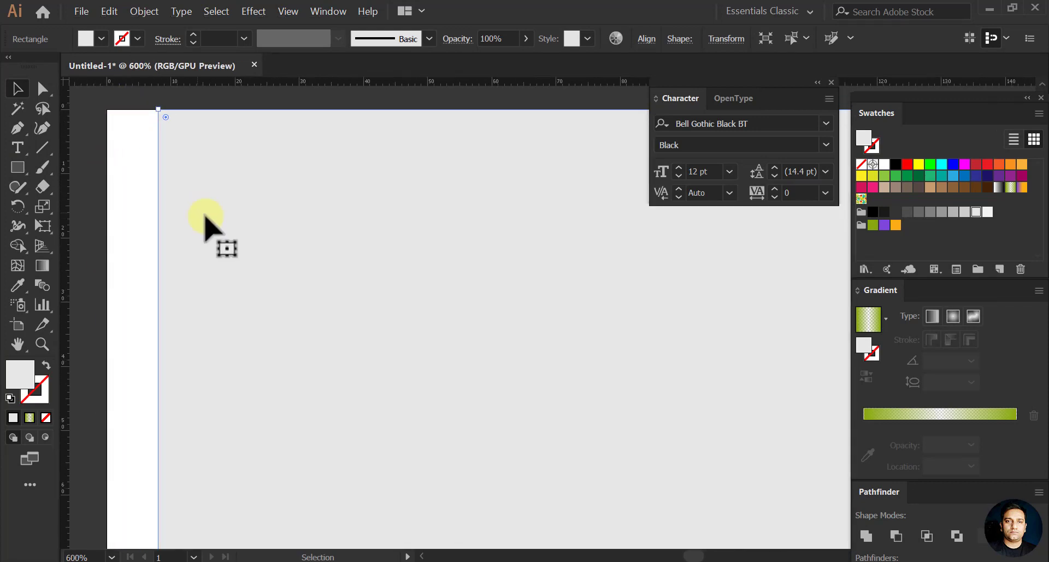
drag(205, 216, 152, 212)
scroll(182, 145, down, 11)
scroll(327, 276, up, 4)
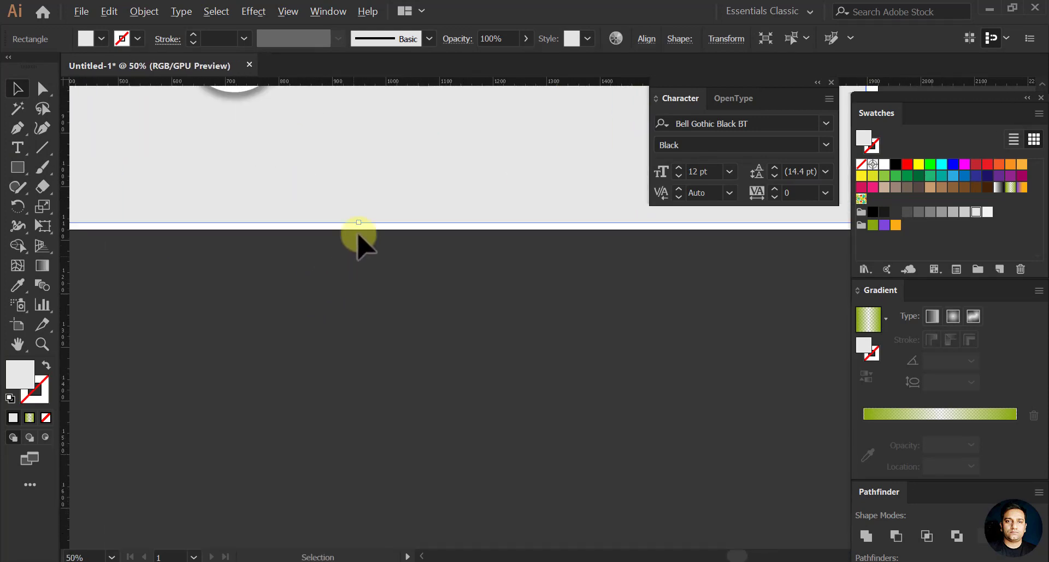
scroll(357, 224, up, 4)
drag(339, 295, 358, 321)
scroll(263, 295, down, 7)
scroll(429, 187, up, 2)
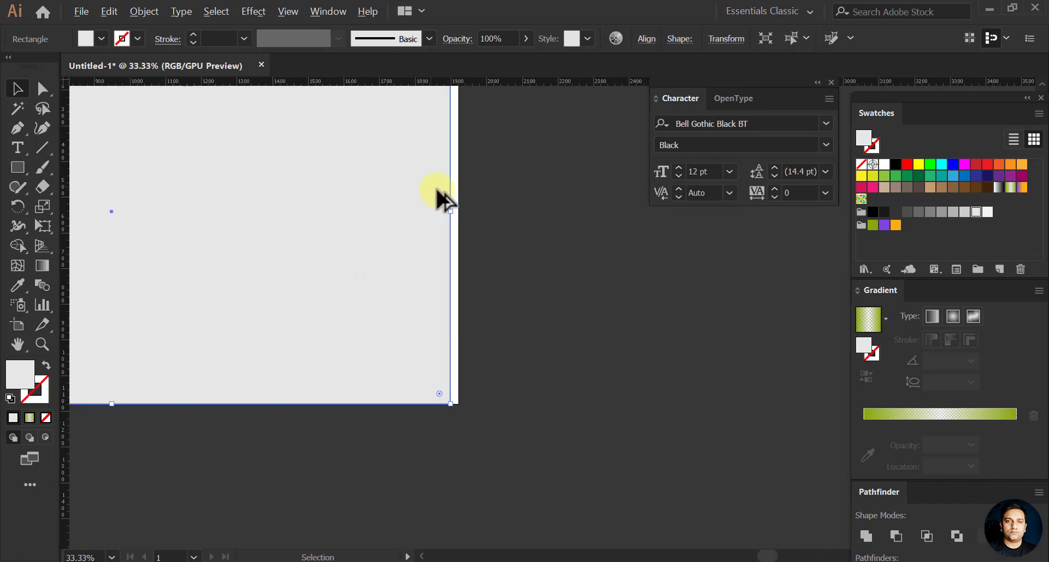
scroll(443, 197, up, 6)
drag(449, 209, 520, 206)
scroll(533, 282, down, 2)
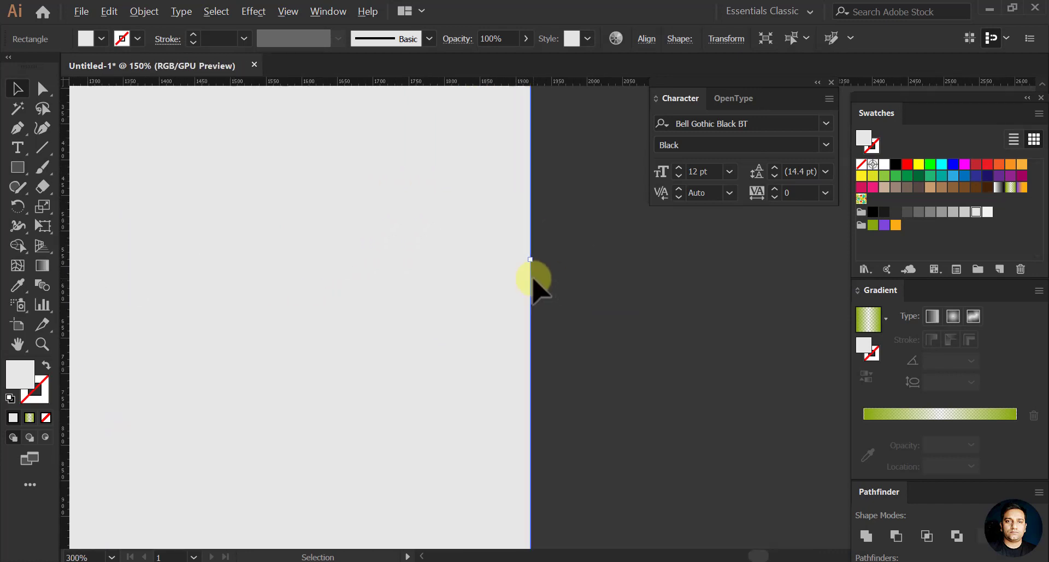
scroll(424, 270, down, 6)
scroll(423, 270, up, 1)
Apply a radial gradient to the background rectangle, with the middle stop removed and light gray swatches on both end stops
click(30, 418)
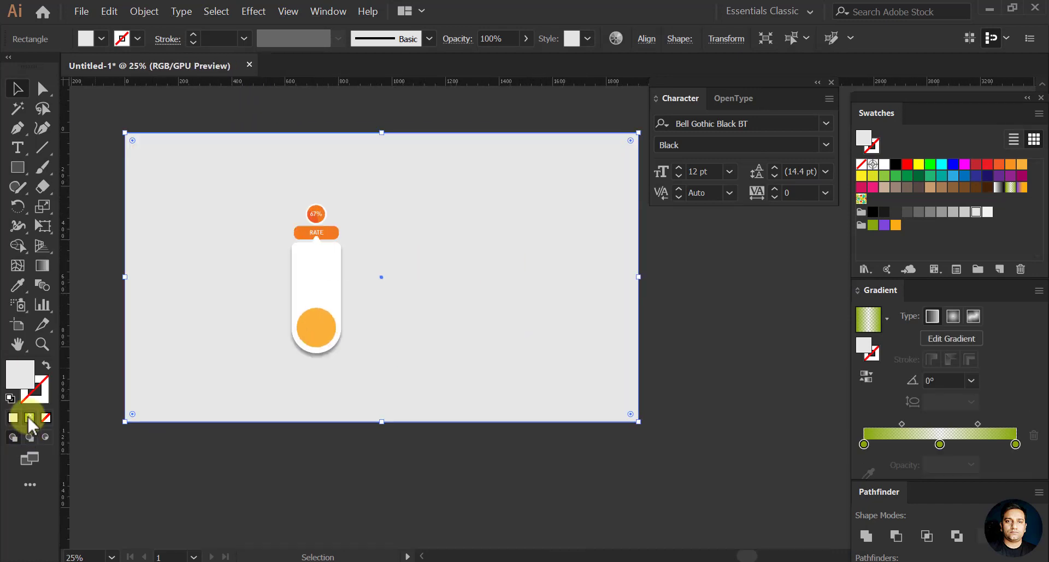
drag(940, 444, 972, 436)
click(864, 444)
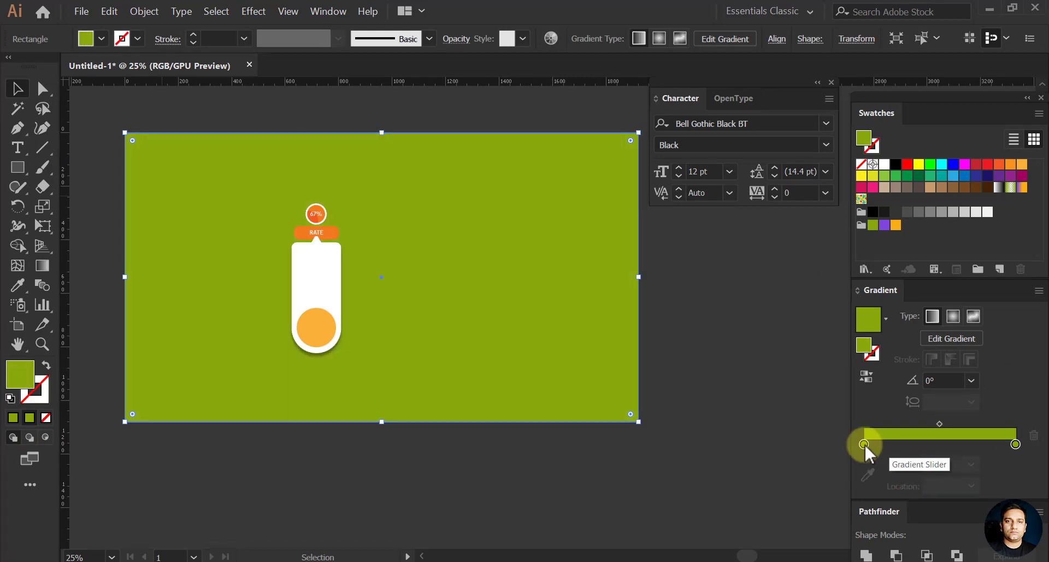
click(987, 212)
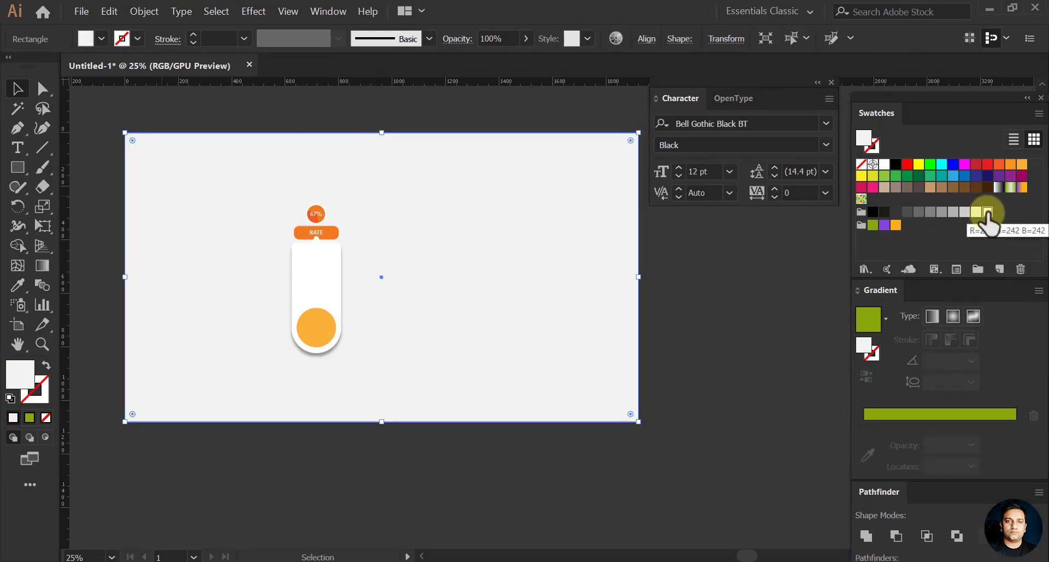
click(885, 416)
drag(988, 212, 917, 374)
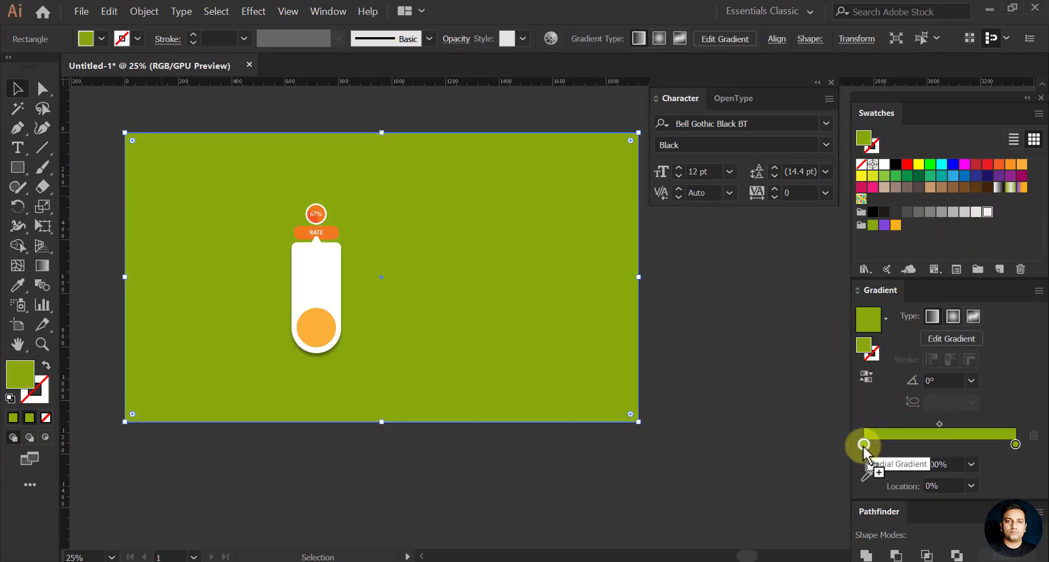
drag(864, 446, 863, 445)
drag(987, 212, 1016, 444)
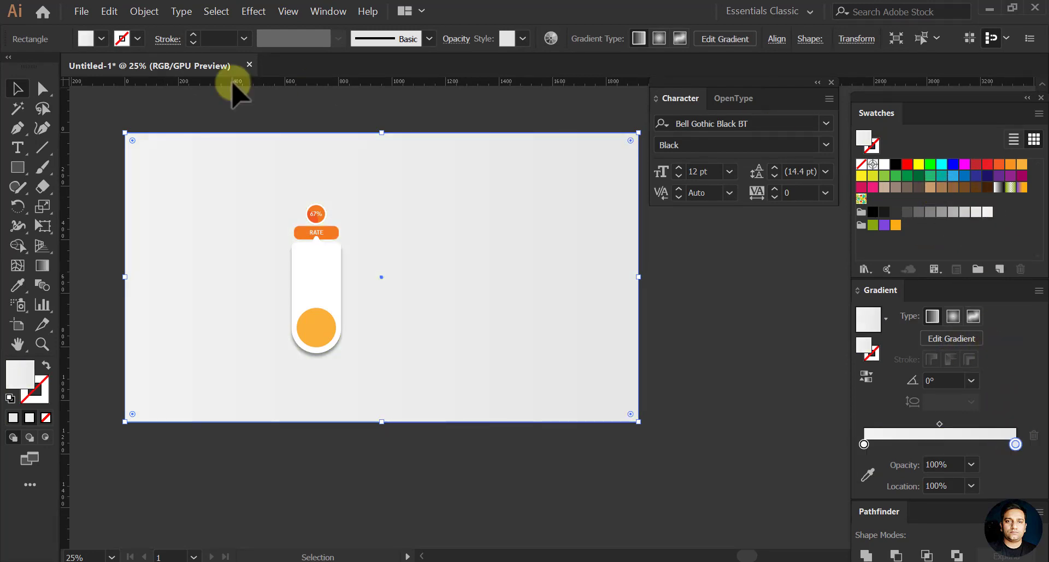
click(660, 38)
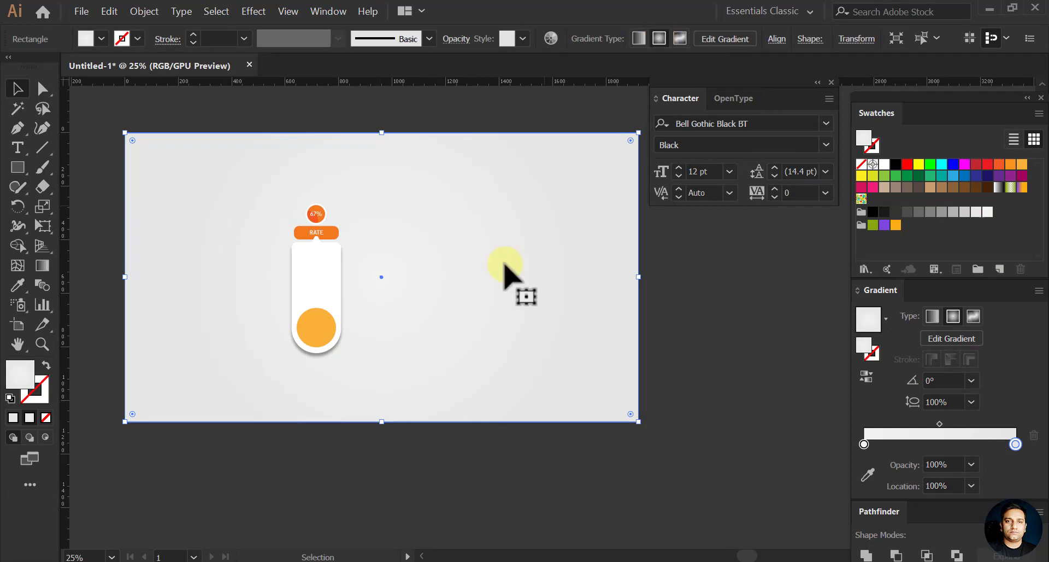
Make the background gradient's outer stop white at about 64% and its centre stop light gray, widening the radial spread, and deselect
key(g)
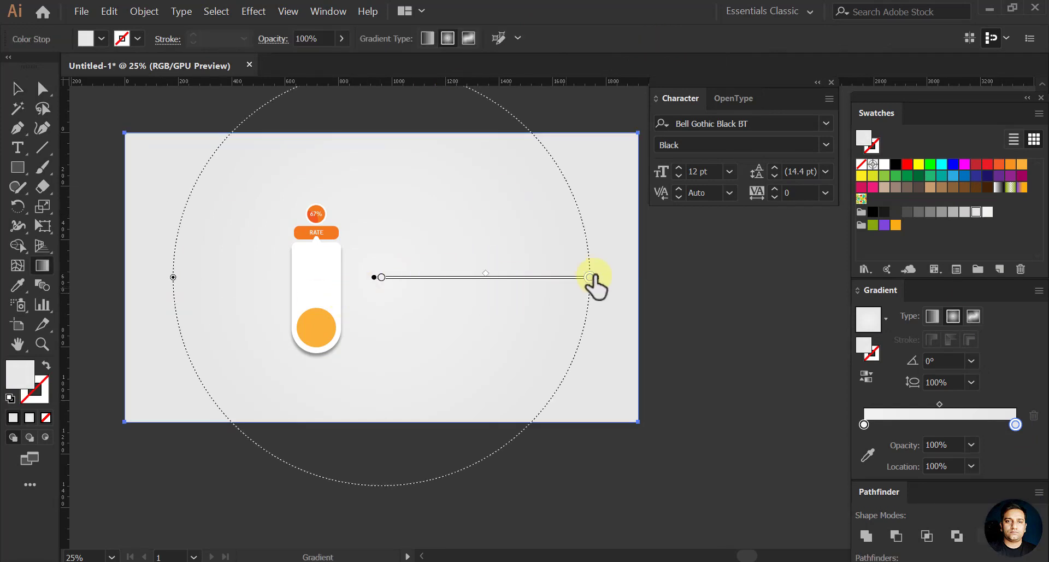
drag(589, 277, 523, 277)
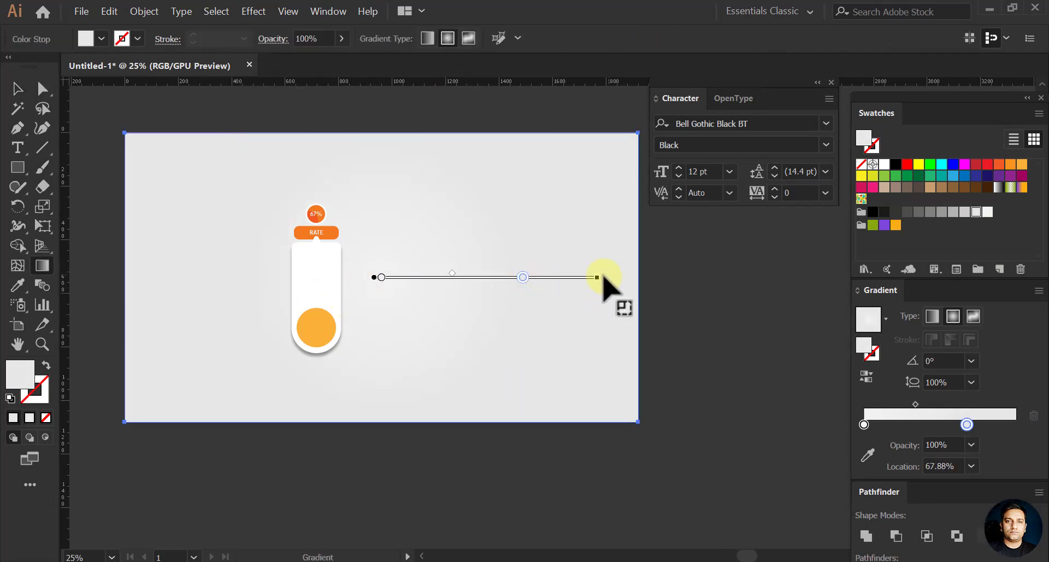
mouse_move(597, 278)
mouse_down()
mouse_move(669, 277)
mouse_move(497, 277)
mouse_up()
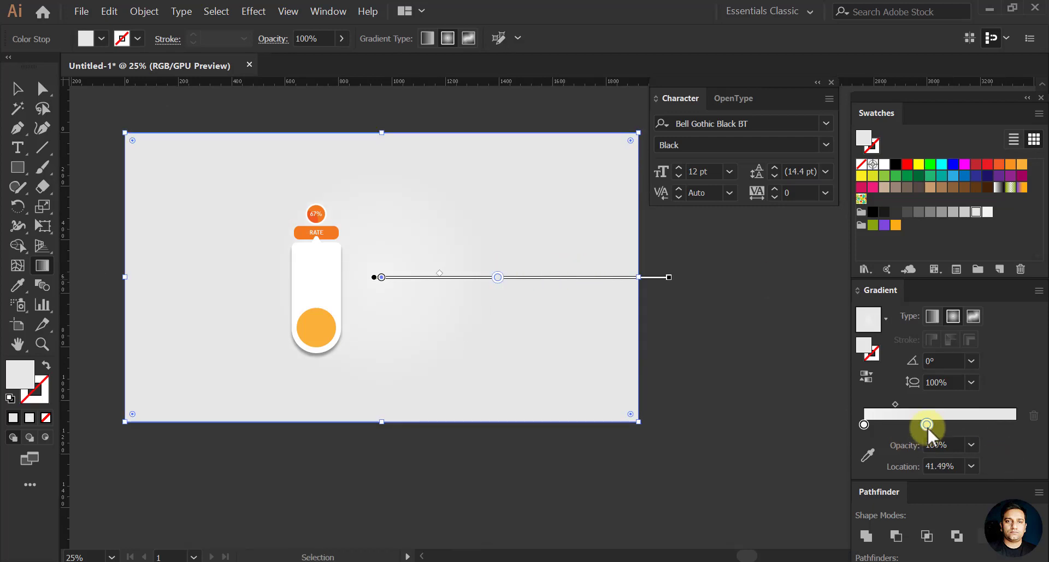
drag(885, 164, 944, 425)
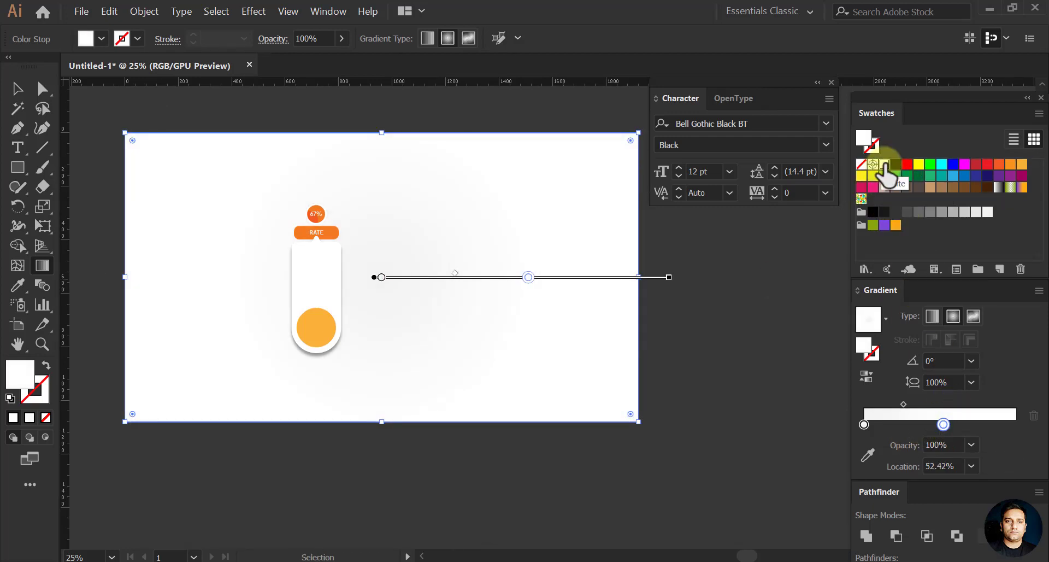
click(987, 212)
drag(862, 423, 863, 423)
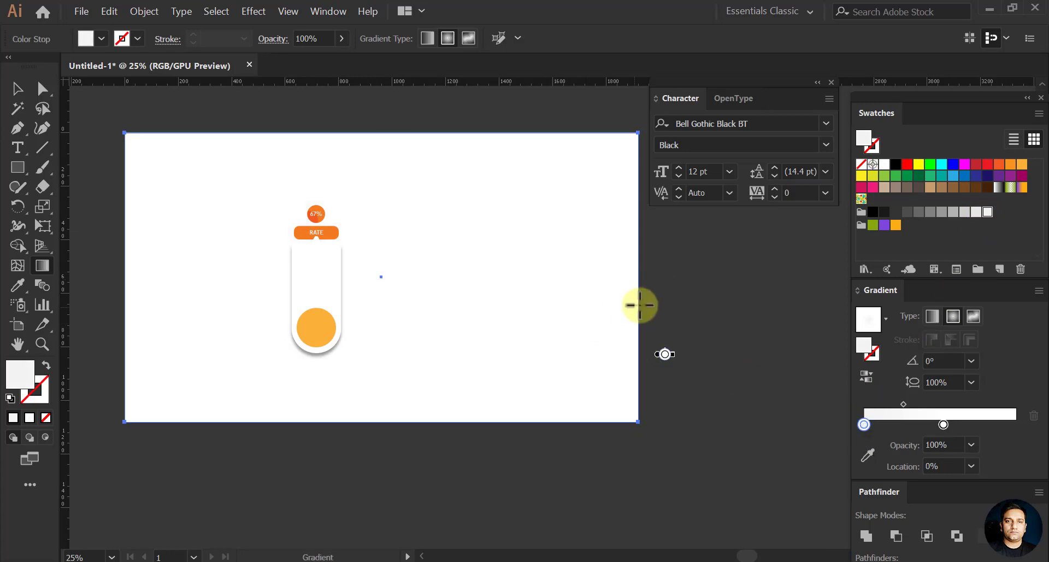
drag(533, 277, 570, 283)
click(17, 94)
click(358, 479)
Fill the element's body group with the plain white swatch
scroll(317, 318, up, 4)
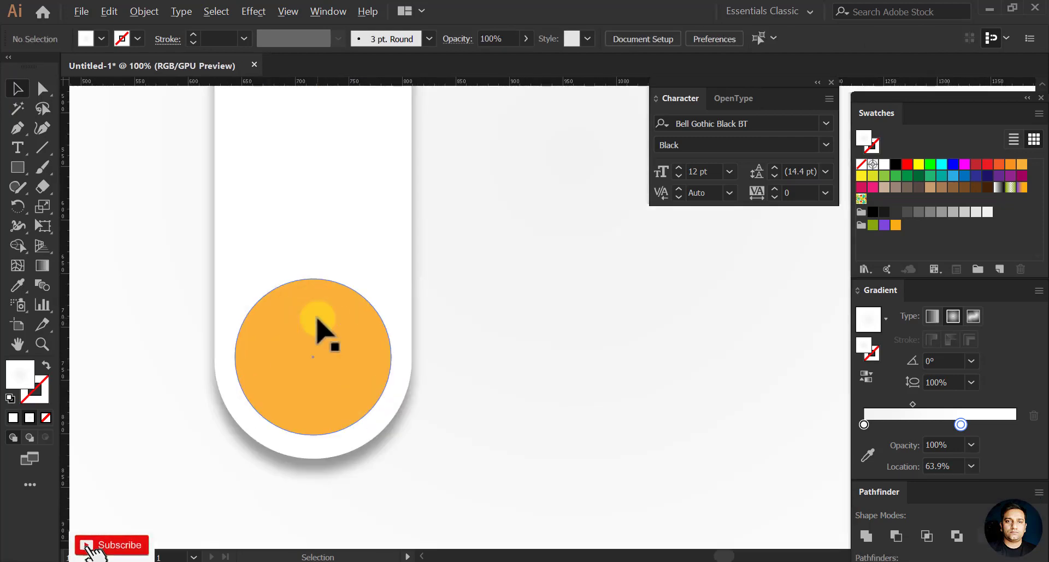
scroll(318, 318, down, 4)
click(253, 375)
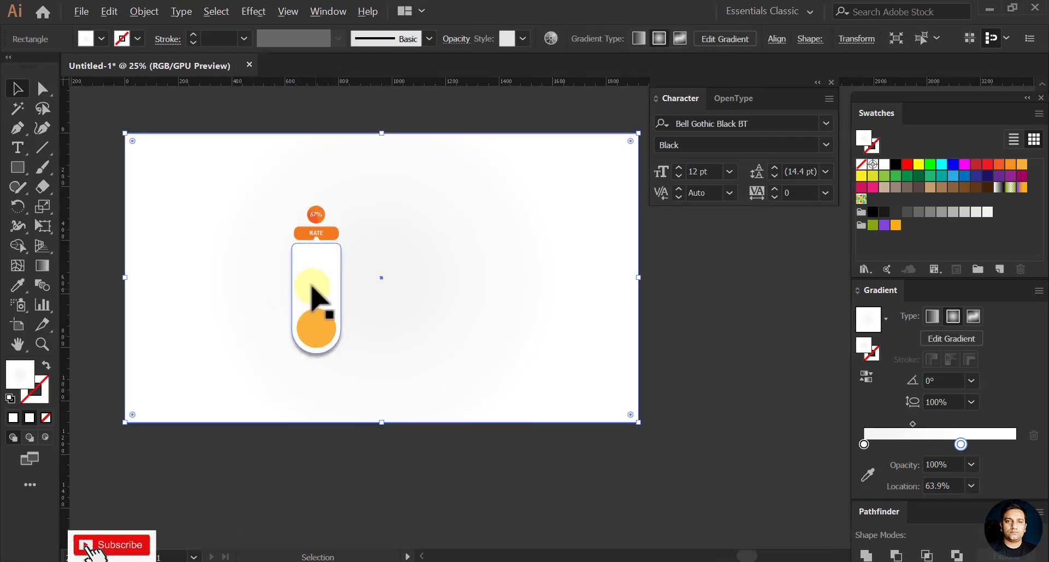
scroll(305, 281, up, 3)
scroll(304, 281, down, 1)
click(339, 316)
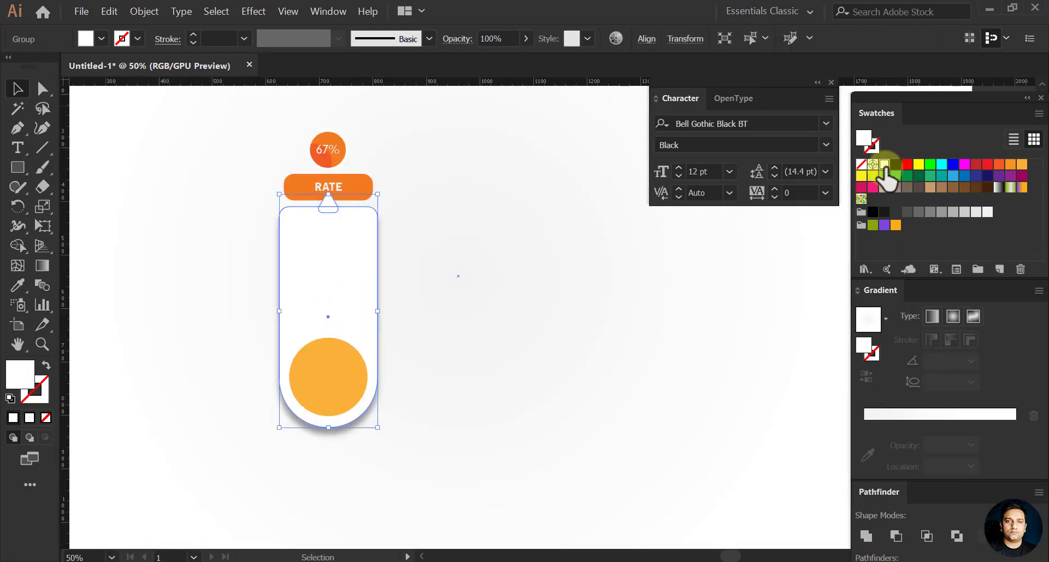
Lock the background rectangle so that only the infographic element stays selectable
click(674, 296)
scroll(368, 323, down, 1)
scroll(368, 328, up, 1)
scroll(391, 334, down, 3)
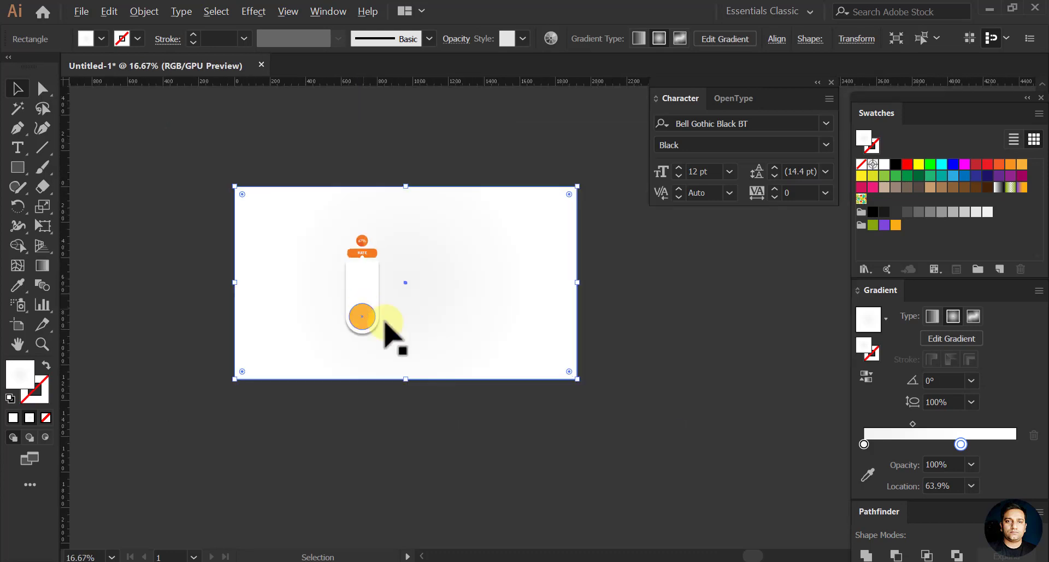
click(682, 386)
drag(332, 295, 357, 359)
click(435, 344)
scroll(357, 367, up, 2)
scroll(356, 367, down, 1)
right_click(533, 356)
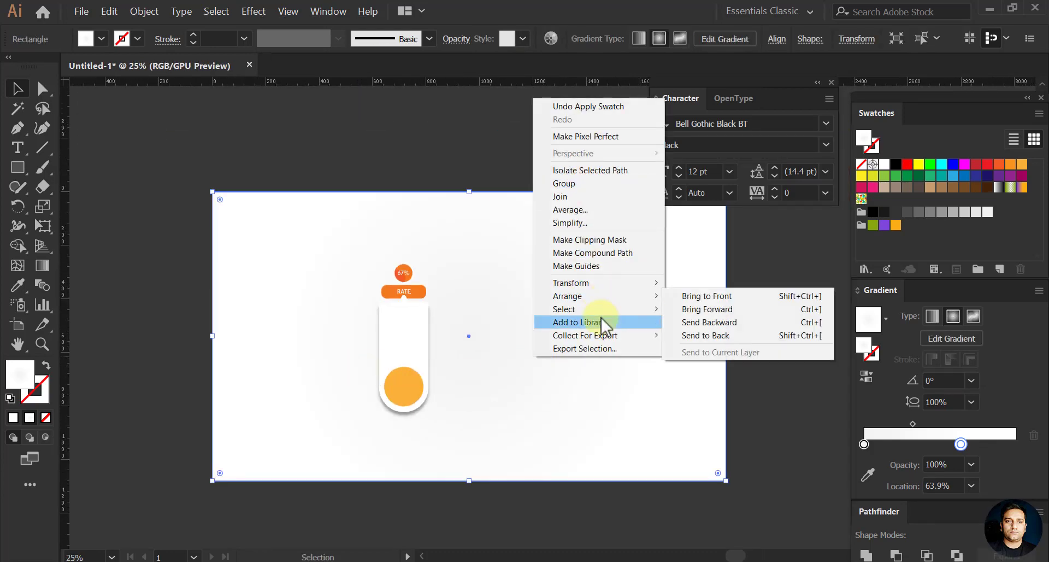
click(421, 149)
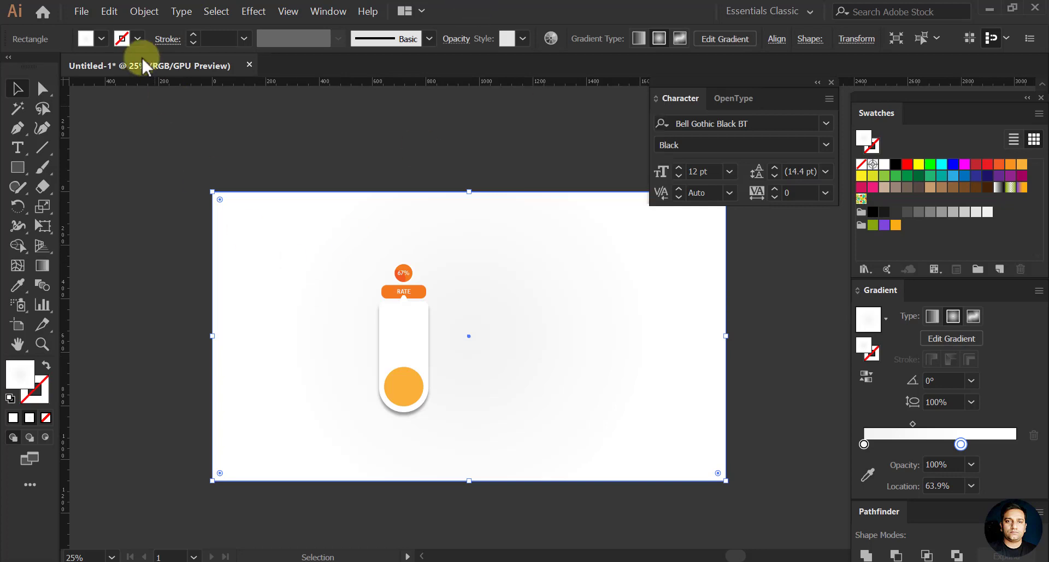
click(144, 11)
mouse_move(169, 98)
click(412, 103)
Select all parts of the infographic element, move them toward the artboard's left side and group them
click(418, 354)
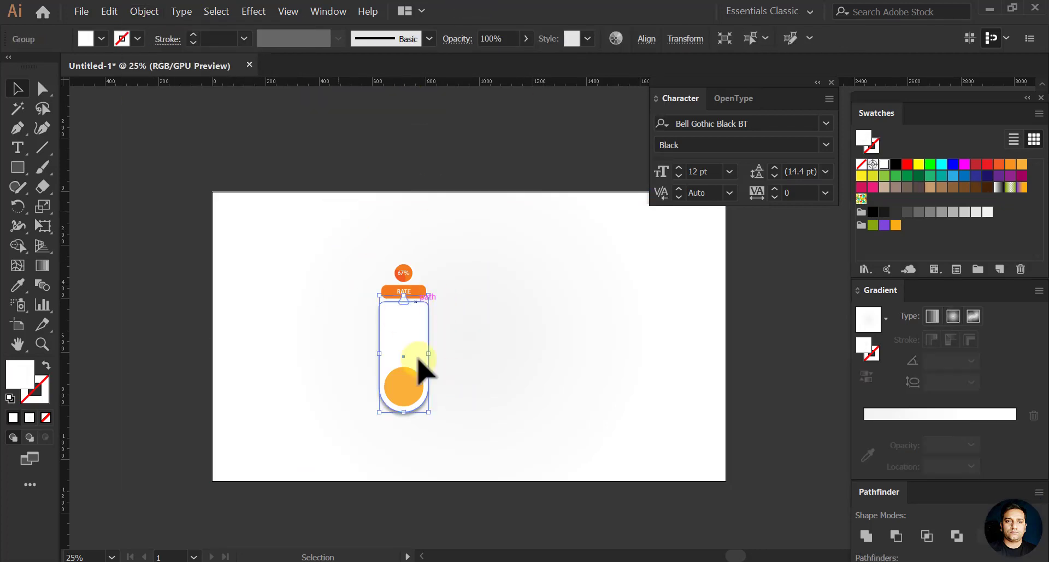
drag(335, 216, 500, 510)
drag(407, 337, 335, 353)
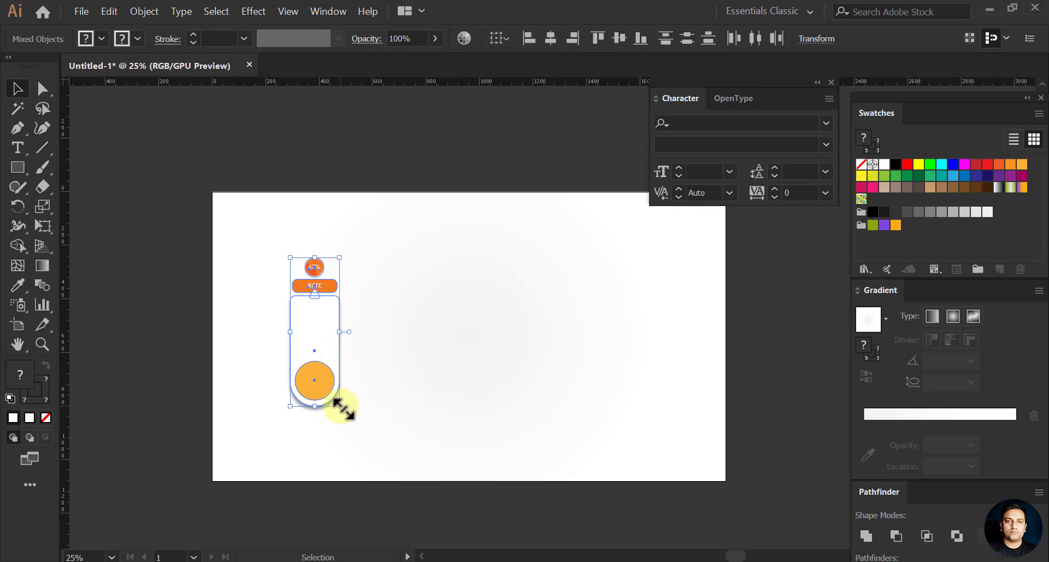
right_click(322, 336)
click(334, 426)
Enlarge the grouped infographic element slightly, reposition it near the artboard's left side and deselect it
mouse_move(340, 256)
mouse_down()
mouse_move(351, 236)
mouse_move(338, 246)
mouse_up()
drag(344, 321, 318, 343)
key(ctrl+=)
click(430, 350)
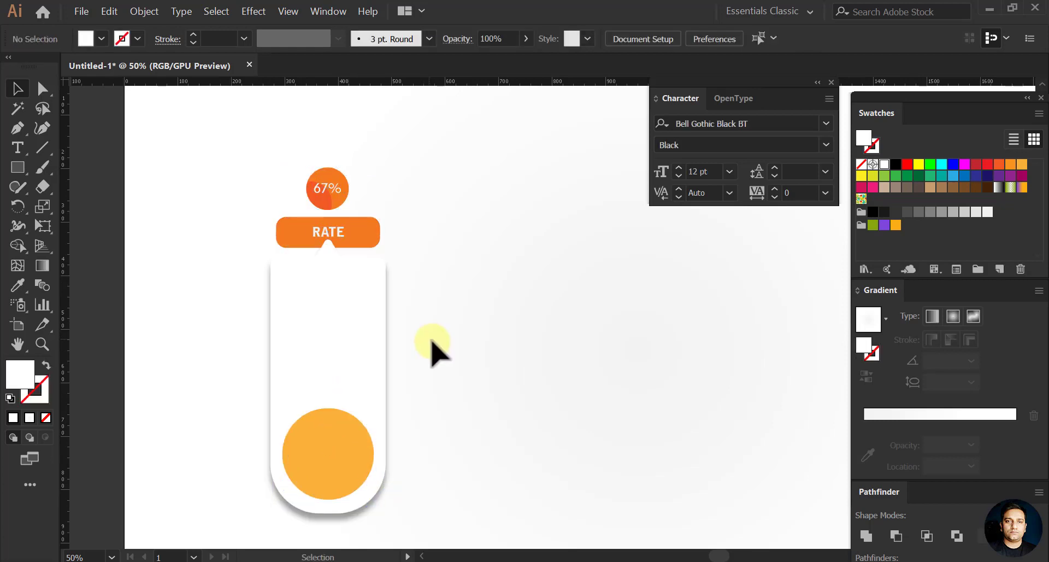
Unlock the background rectangle and replace its gradient with a solid light gray swatch
click(385, 322)
click(452, 234)
right_click(572, 304)
click(520, 252)
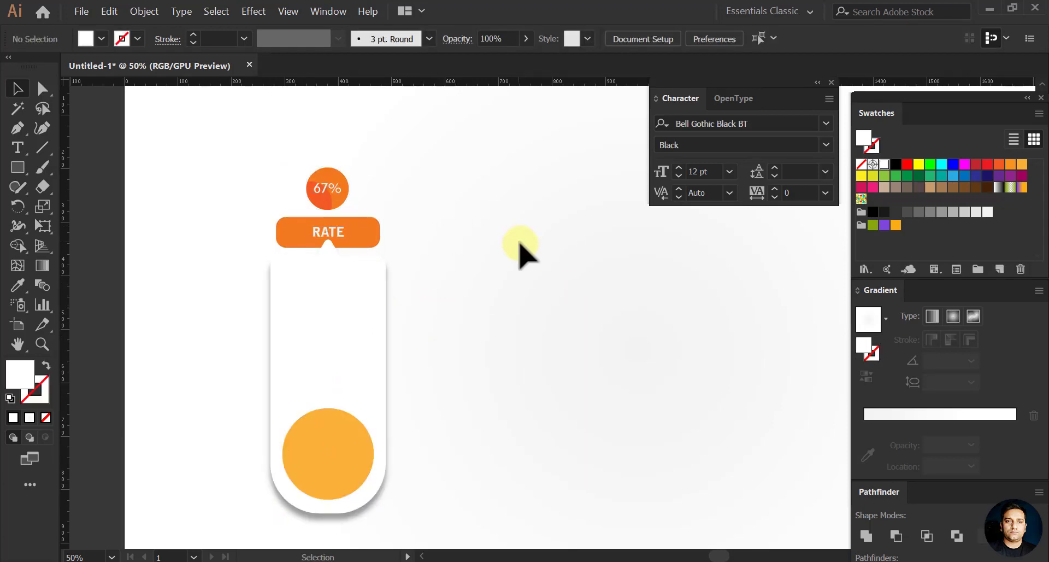
click(144, 11)
click(209, 109)
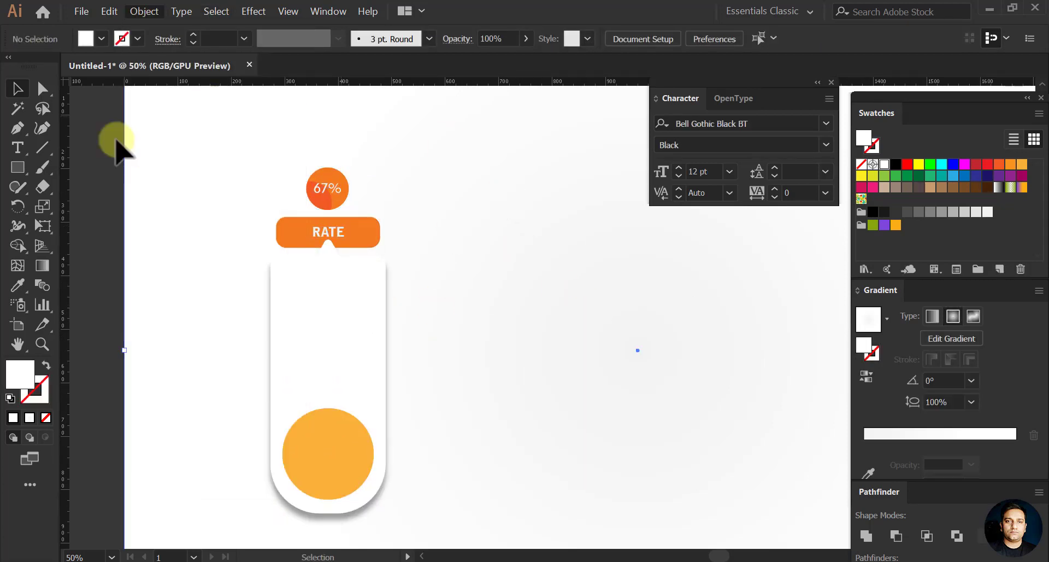
click(965, 212)
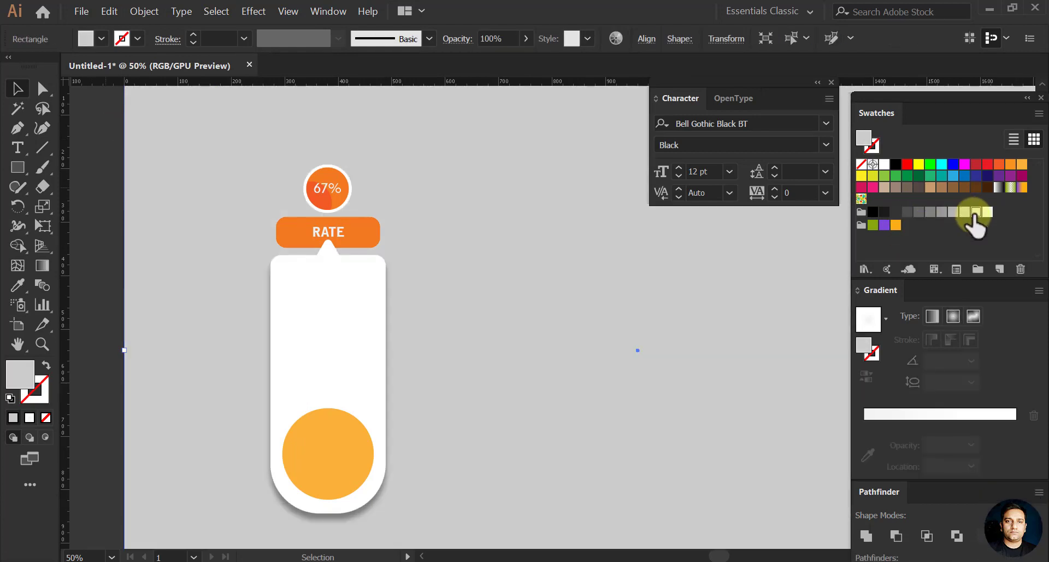
click(976, 212)
scroll(574, 277, down, 2)
scroll(446, 246, up, 1)
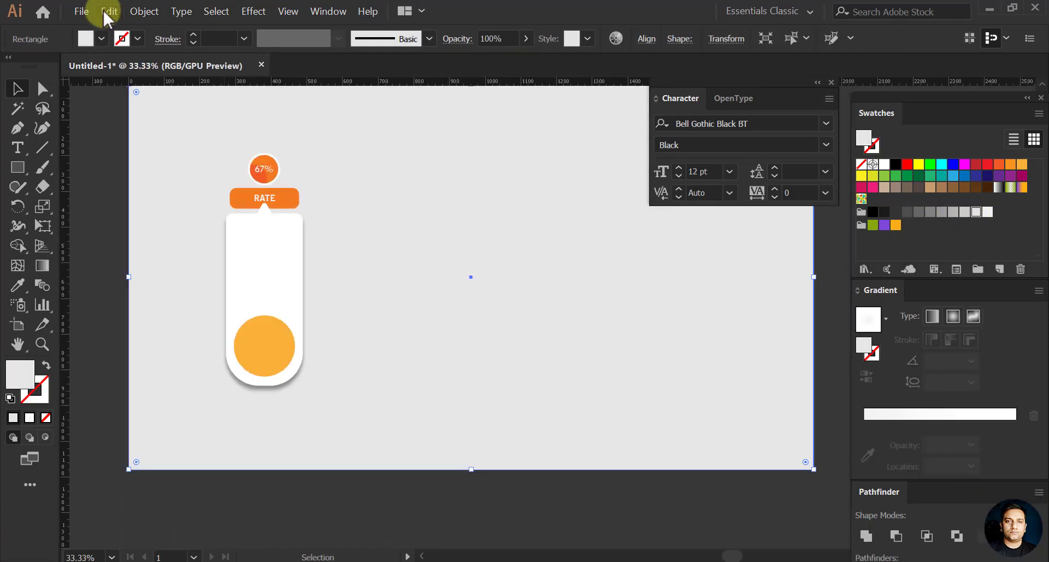
Lock the light gray background rectangle again
click(144, 12)
mouse_move(191, 97)
click(340, 96)
click(298, 221)
click(319, 235)
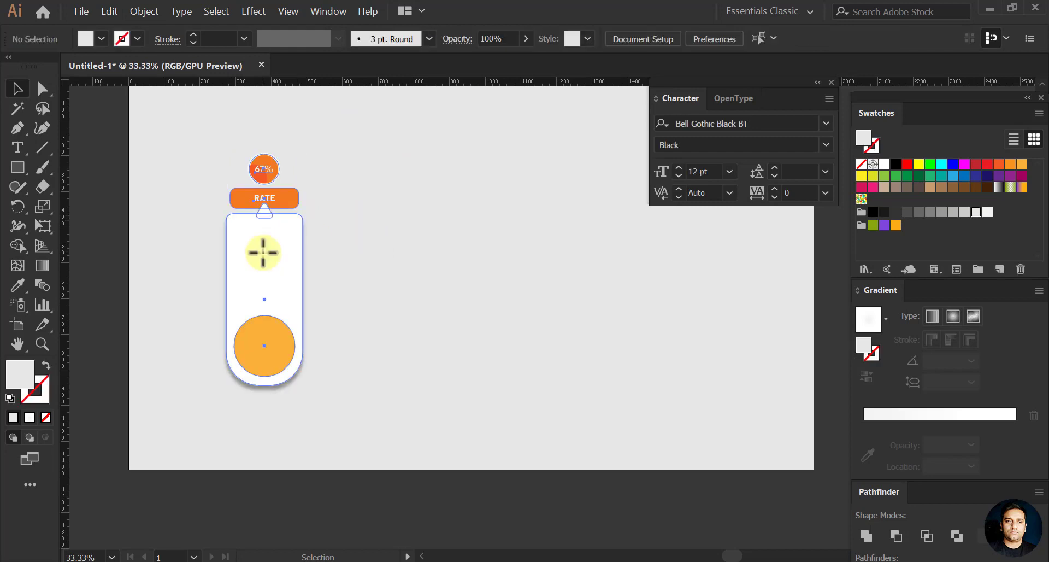
Ungroup the infographic element into its separate parts
click(249, 372)
scroll(243, 388, up, 1)
right_click(274, 342)
click(299, 438)
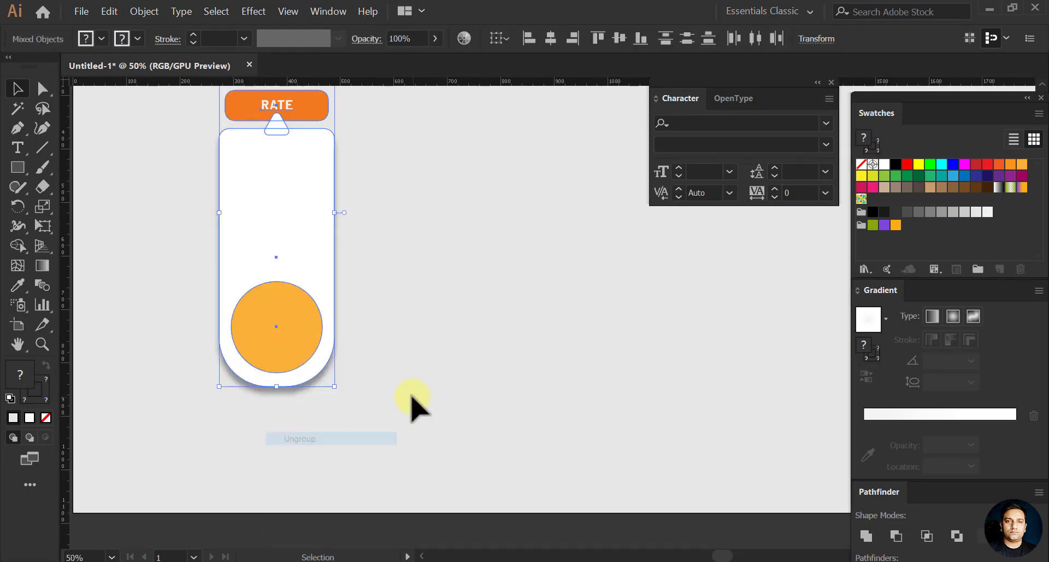
Match the lower circle's fill to the orange of the RATE header with the Eyedropper, and deselect it
click(321, 337)
click(18, 284)
click(321, 110)
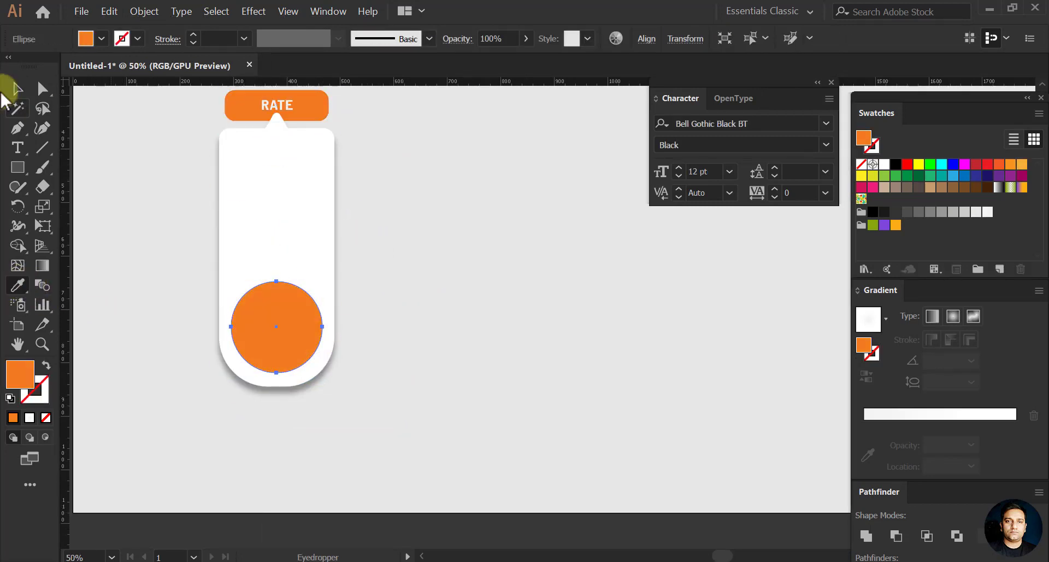
click(15, 89)
click(370, 213)
drag(340, 229, 371, 313)
right_click(436, 310)
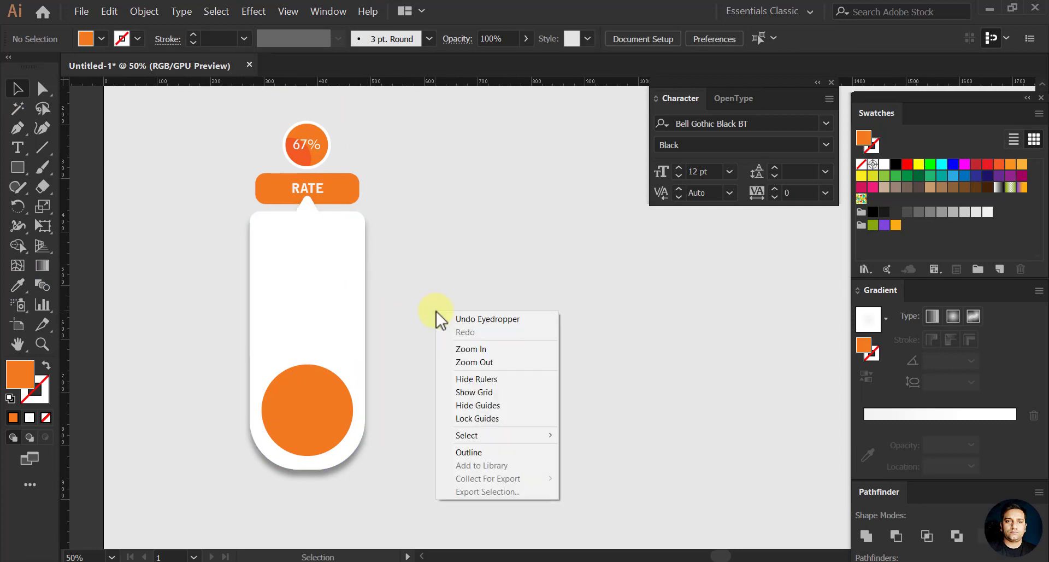
click(445, 277)
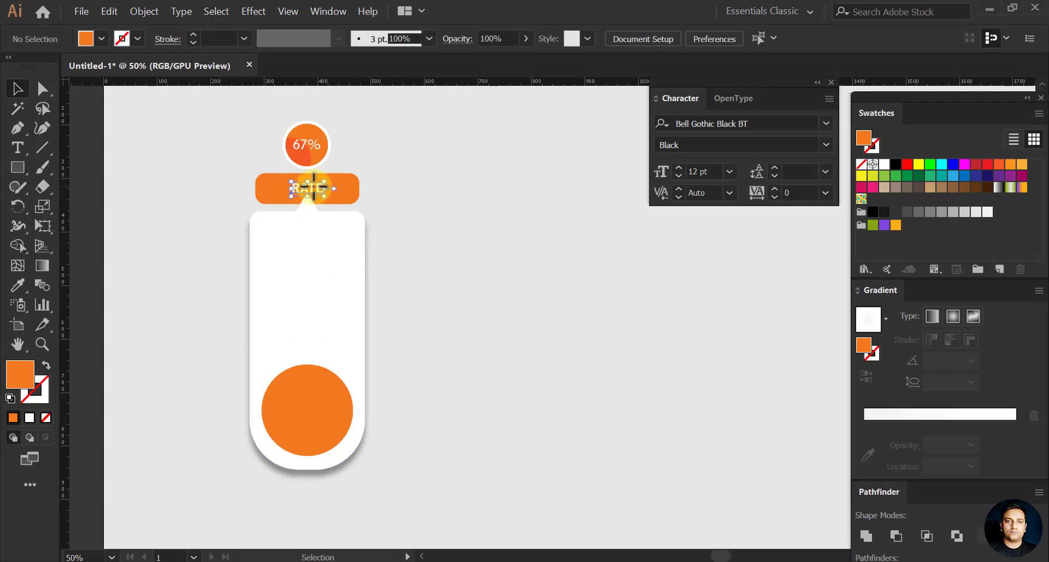
Add the number 01 to the lower circle in the RATE text's style, enlarged to about 101.63 pt and centred
drag(304, 187, 304, 431)
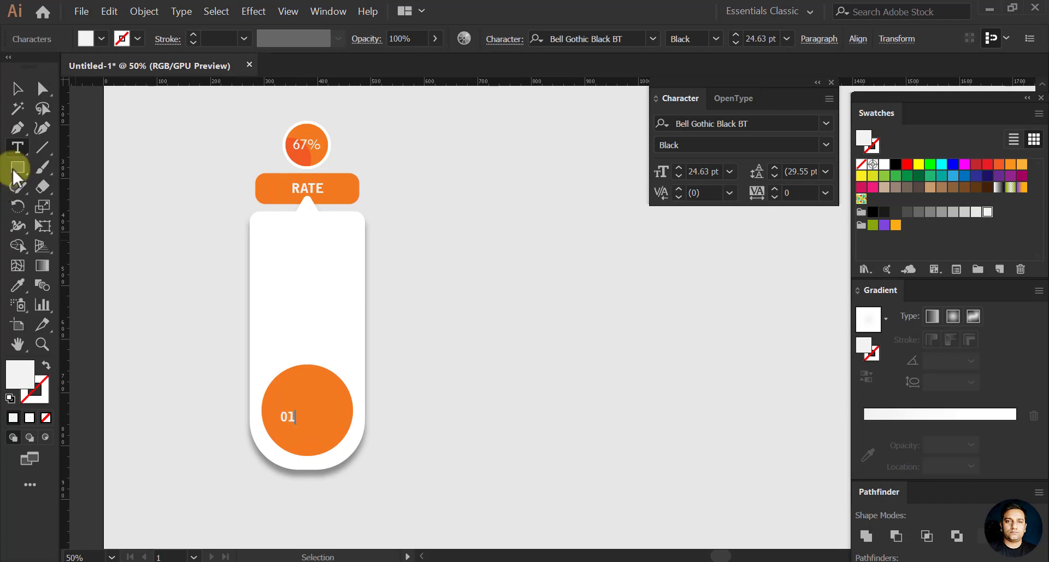
key(Escape)
drag(296, 410, 325, 412)
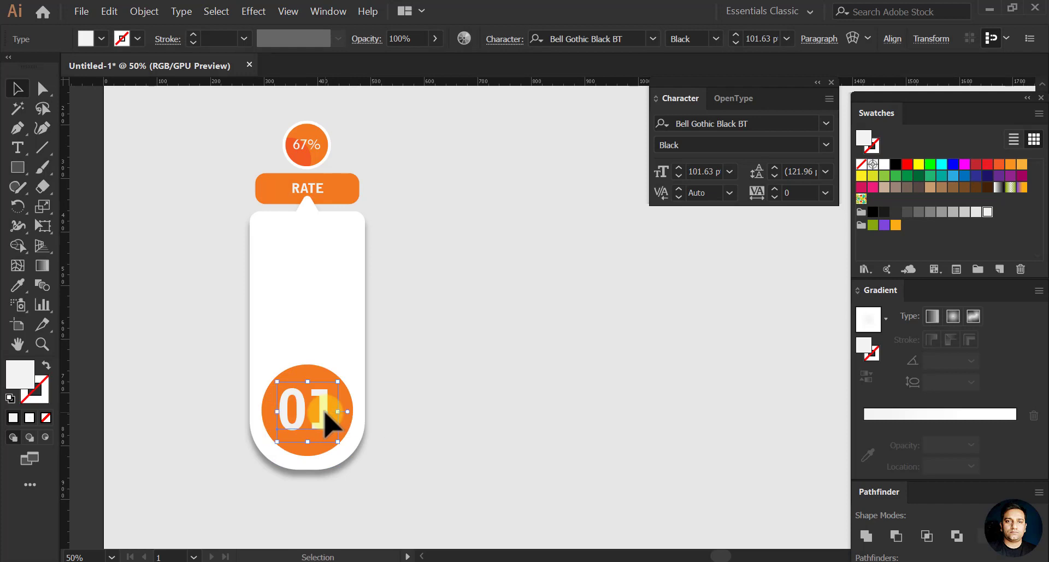
Nudge the 01 text slightly within the lower orange circle to centre it, and deselect it
click(419, 399)
click(324, 409)
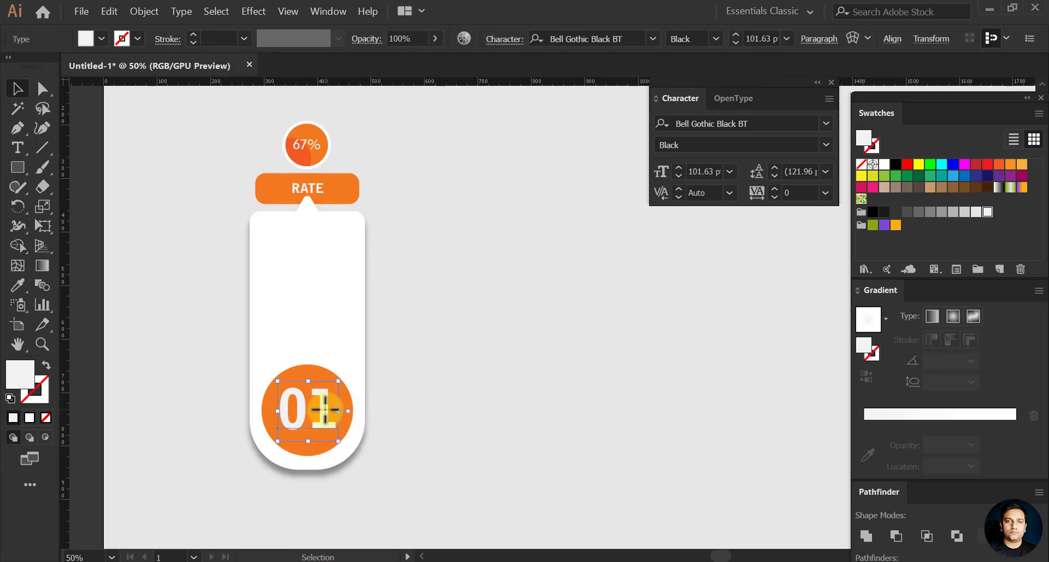
click(440, 414)
Copy the RATE text into the upper part of the white body and match its colour to the orange header with the Eyedropper
key(ctrl+plus)
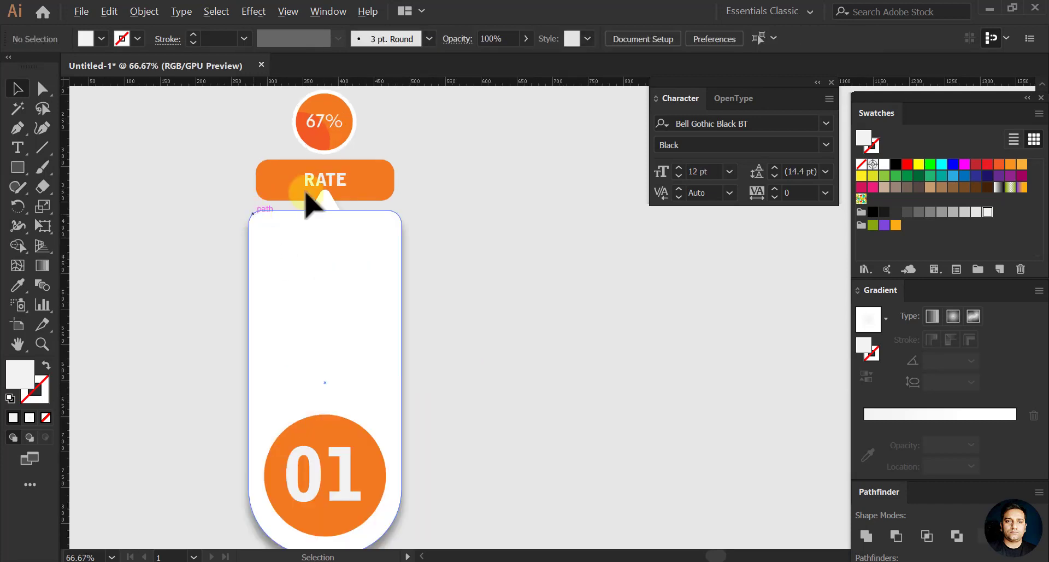
drag(317, 188, 306, 245)
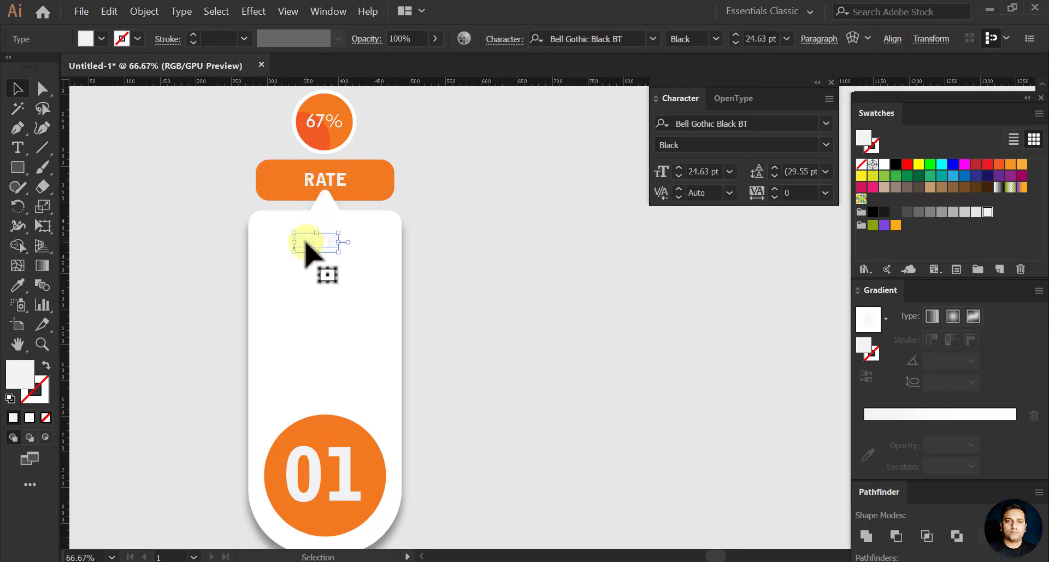
key(i)
click(293, 197)
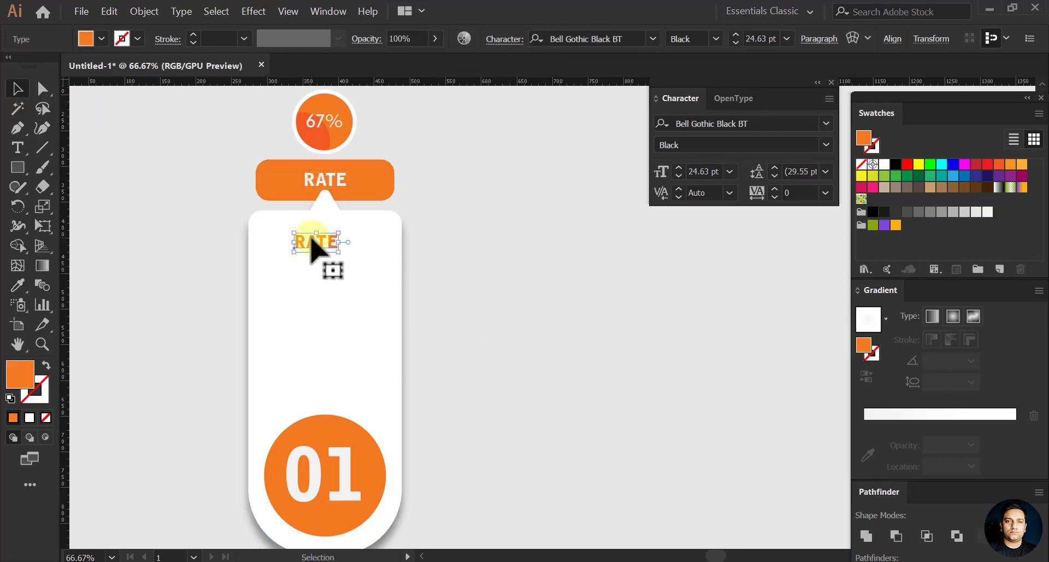
Change the copied orange text to DETAILS and centre it in the white body along a vertical guide
drag(311, 239, 298, 239)
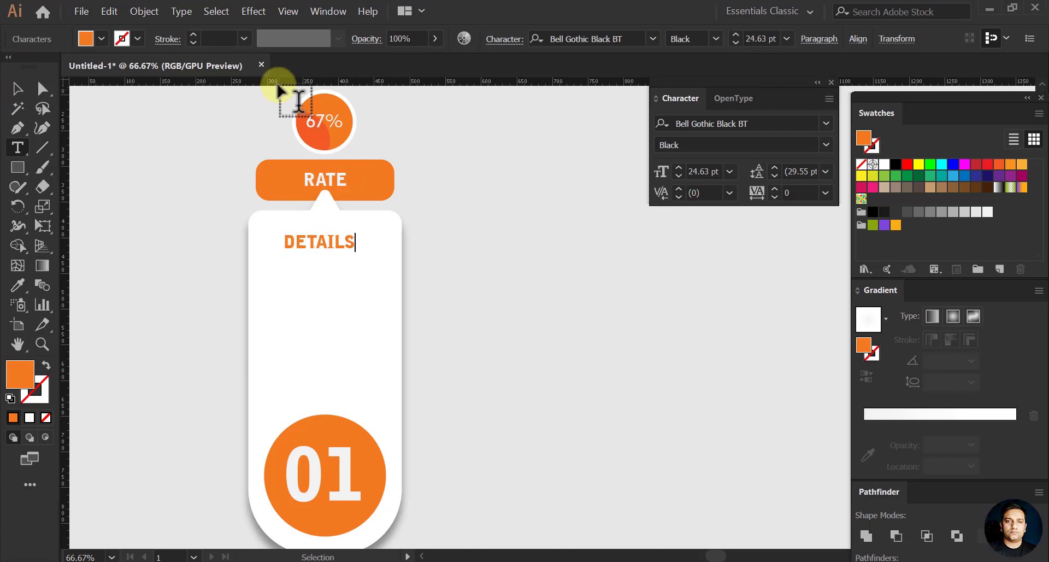
click(17, 89)
click(323, 236)
drag(338, 246, 350, 251)
click(341, 260)
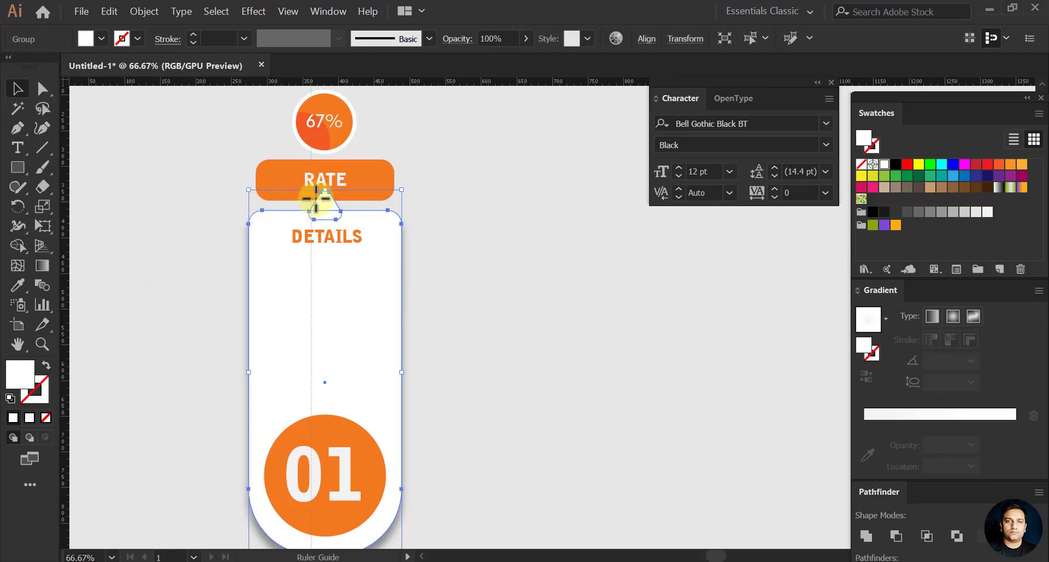
click(336, 236)
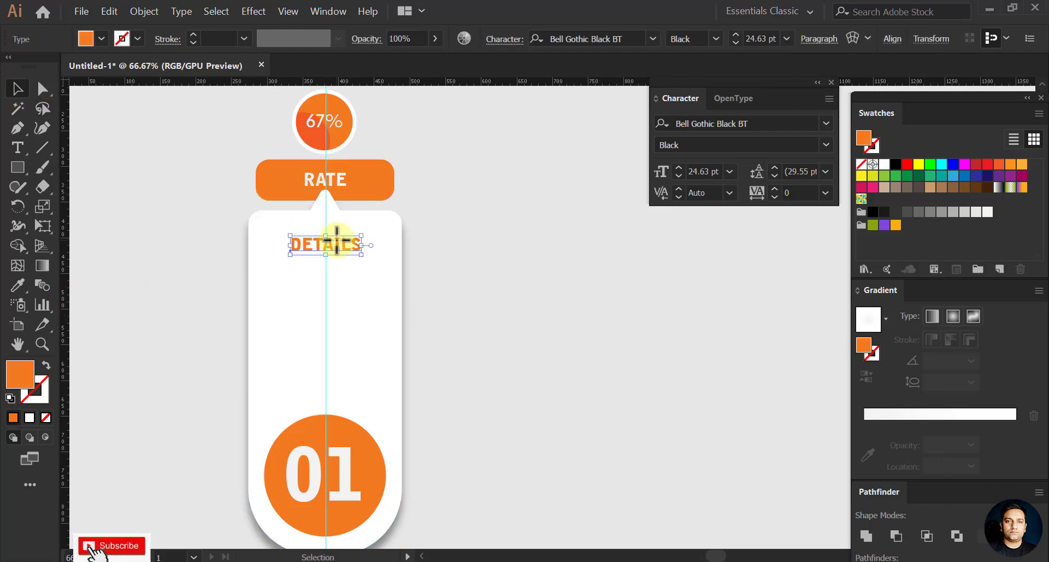
click(222, 304)
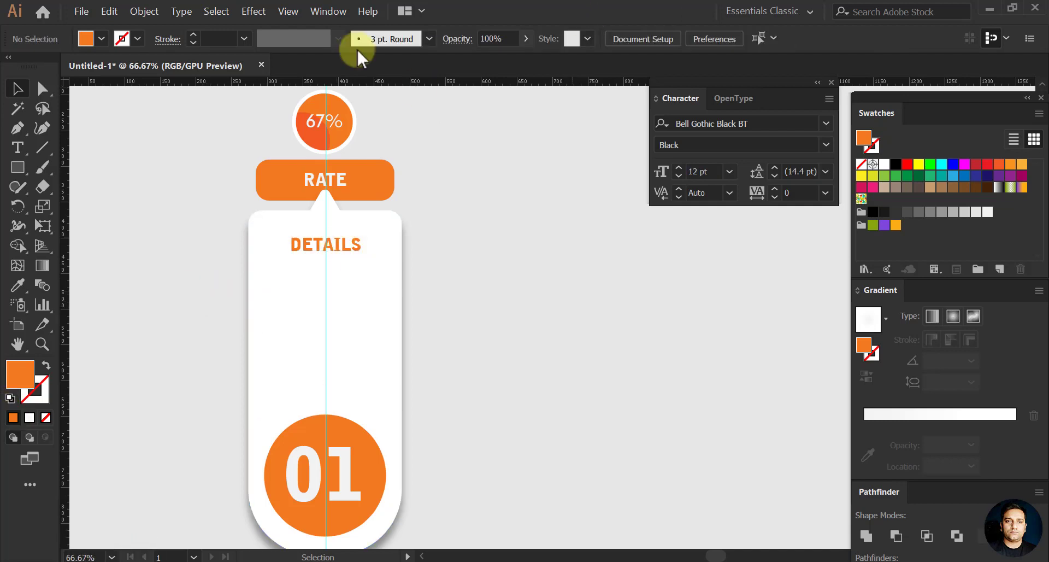
Create a Lorem ipsum placeholder paragraph in a text box below DETAILS, with its lines aligned centre
click(18, 147)
click(168, 269)
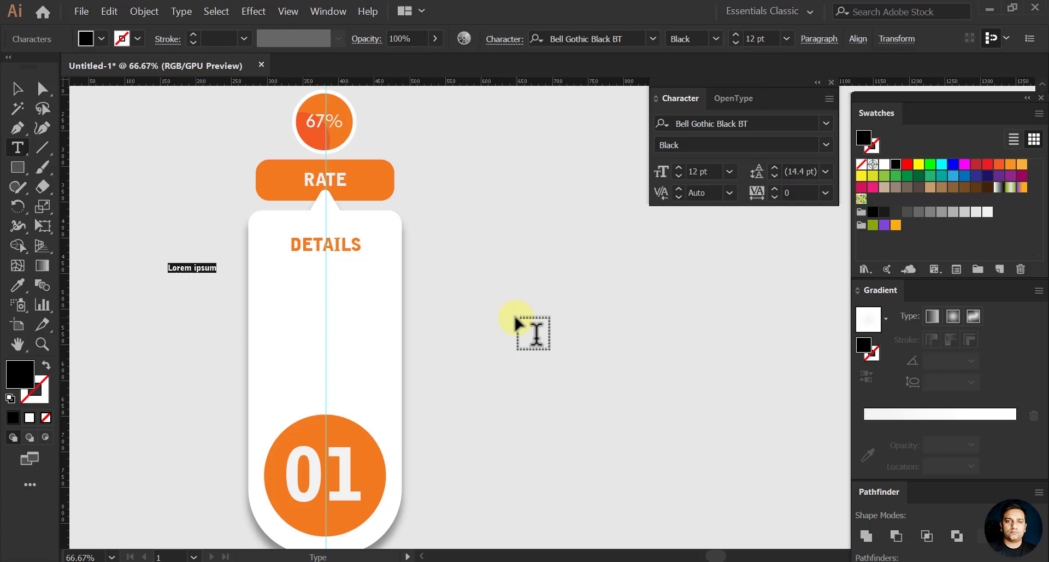
drag(276, 264, 376, 392)
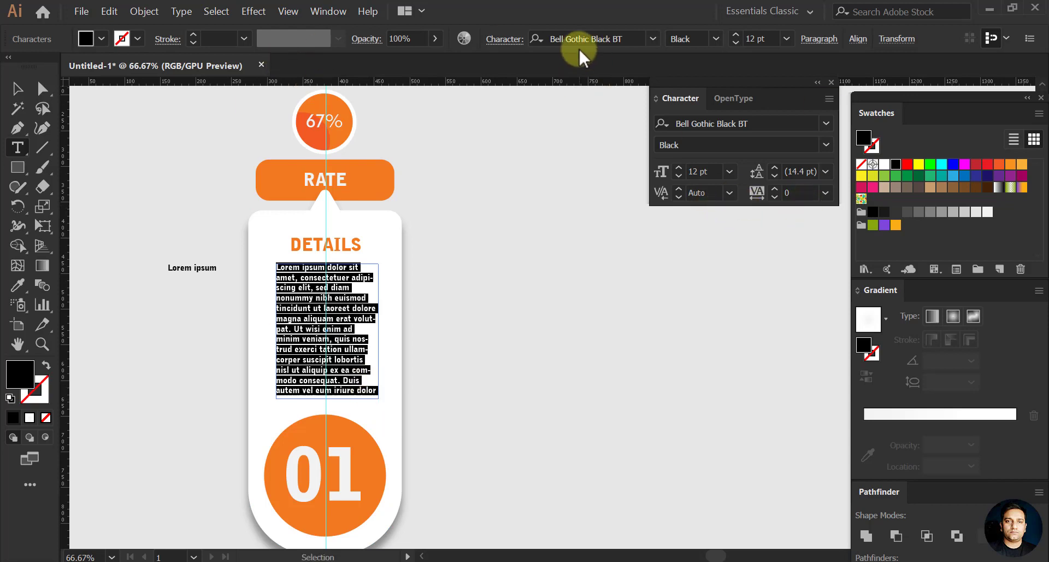
click(857, 39)
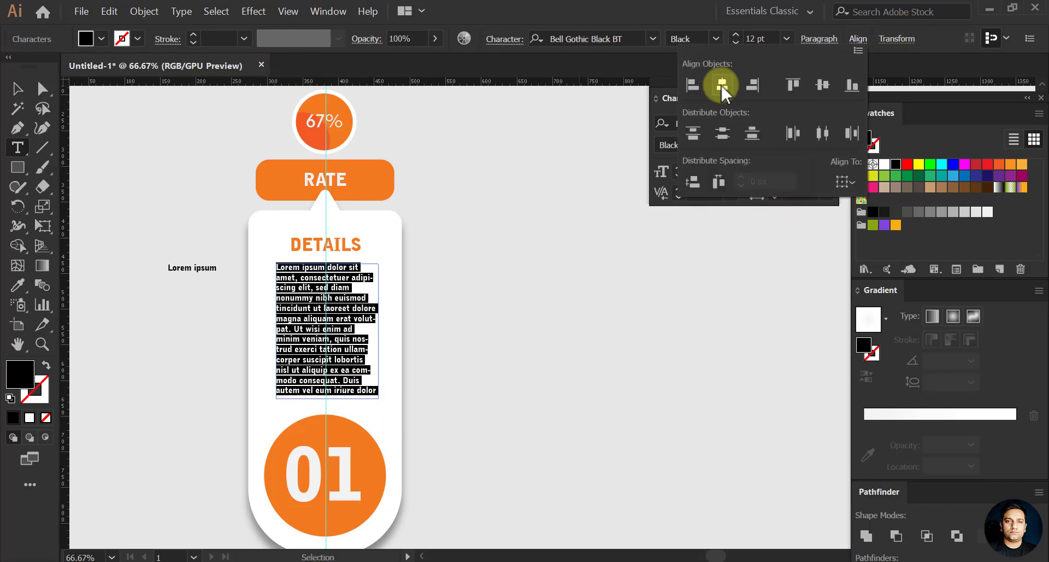
click(657, 100)
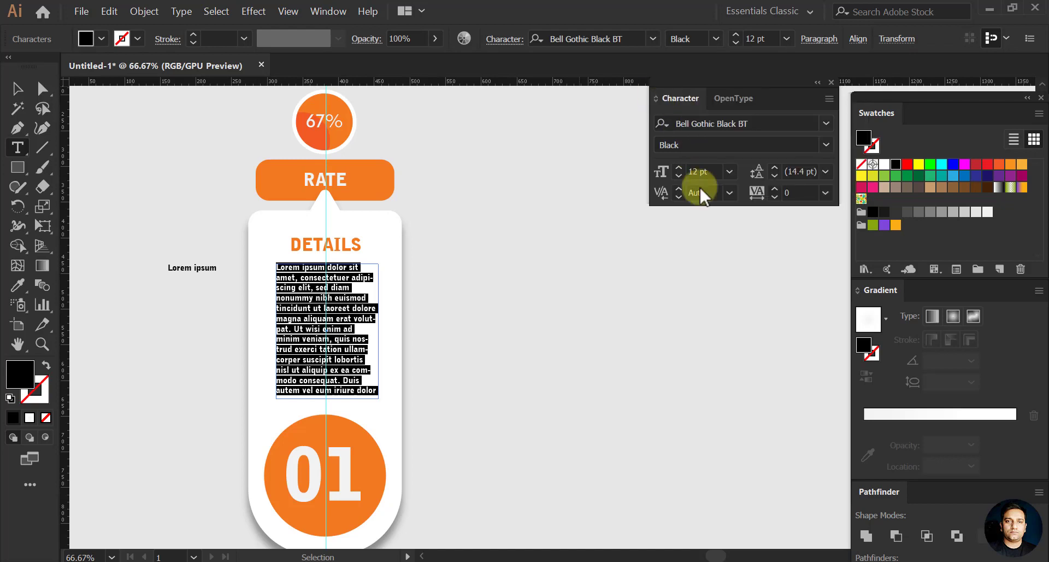
click(819, 39)
click(690, 67)
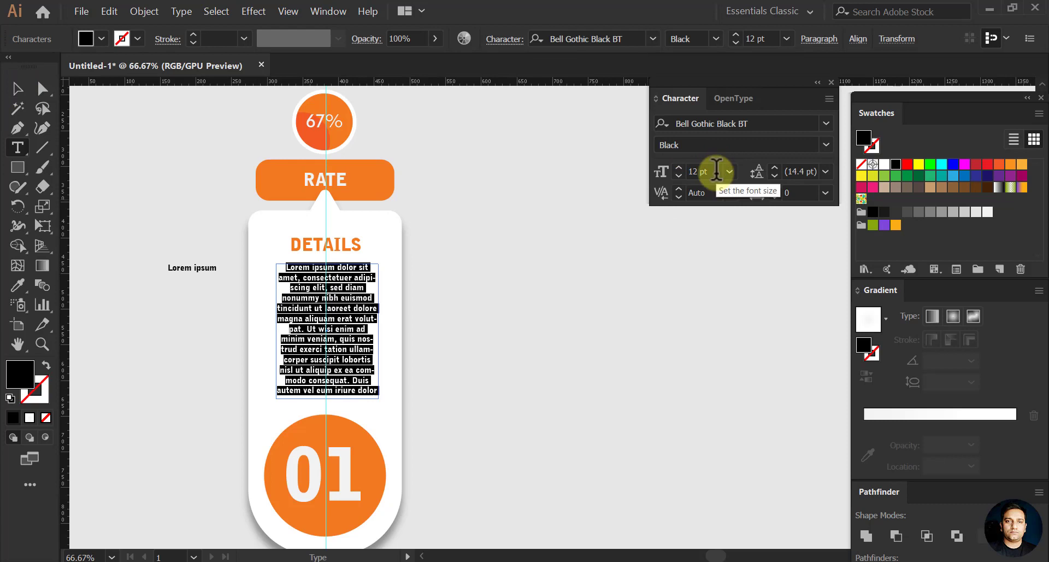
Set the placeholder paragraph's font to Myriad Pro Regular at 15 pt
click(16, 90)
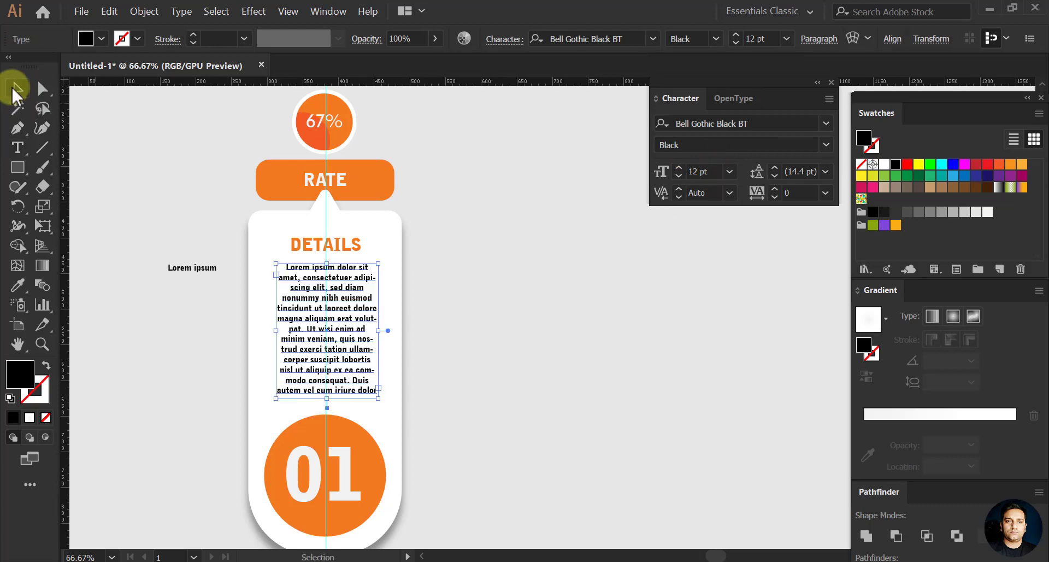
click(334, 317)
click(328, 311)
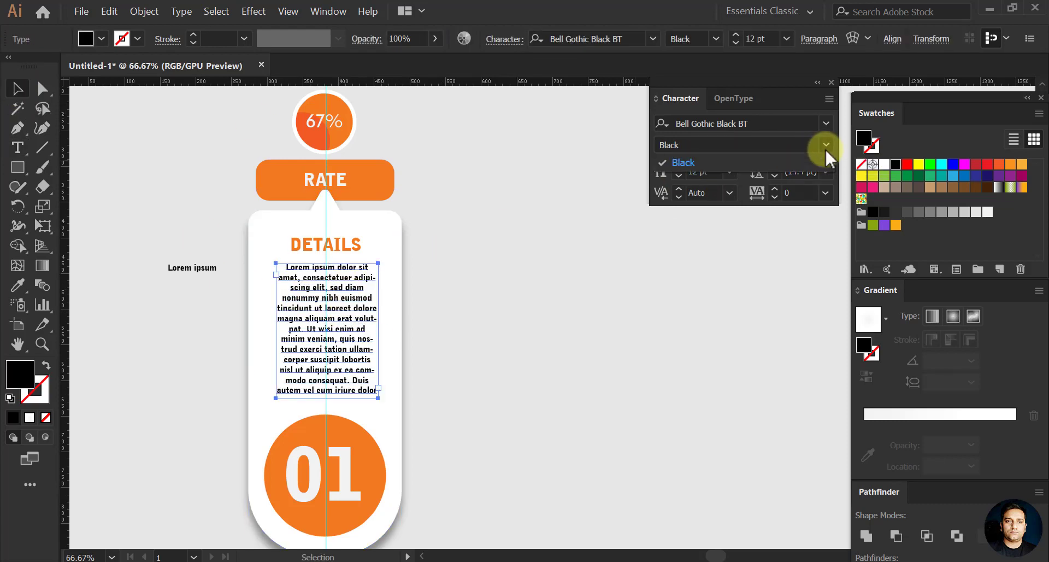
click(827, 123)
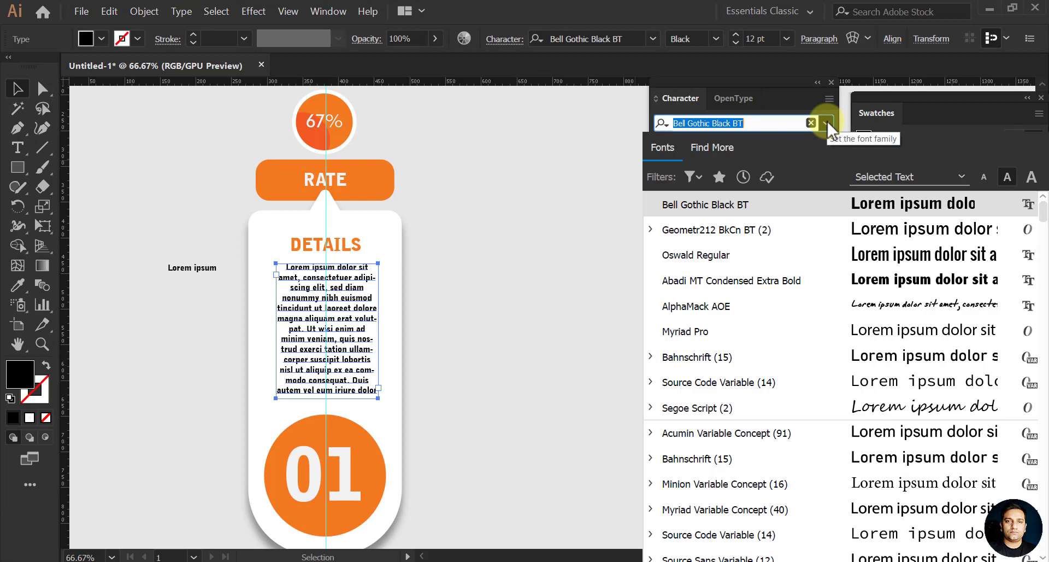
click(738, 334)
click(679, 167)
click(679, 167)
click(680, 167)
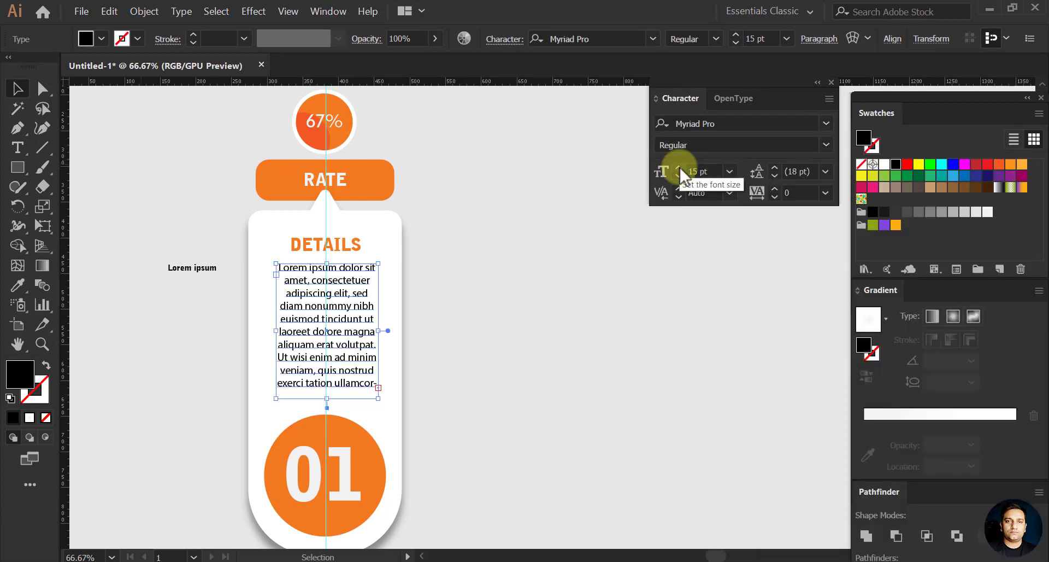
Extend the paragraph's text box down to the orange circle and shorten the placeholder by deleting the text between "volutpat." and "Duis autem"
drag(327, 399, 279, 384)
double_click(348, 399)
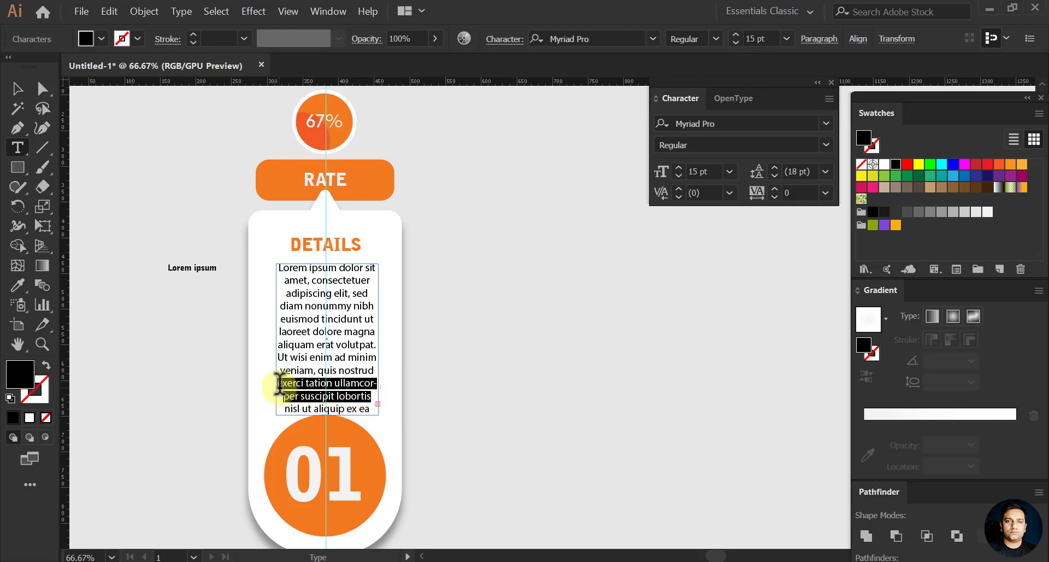
key(BackSpace)
drag(356, 390, 271, 358)
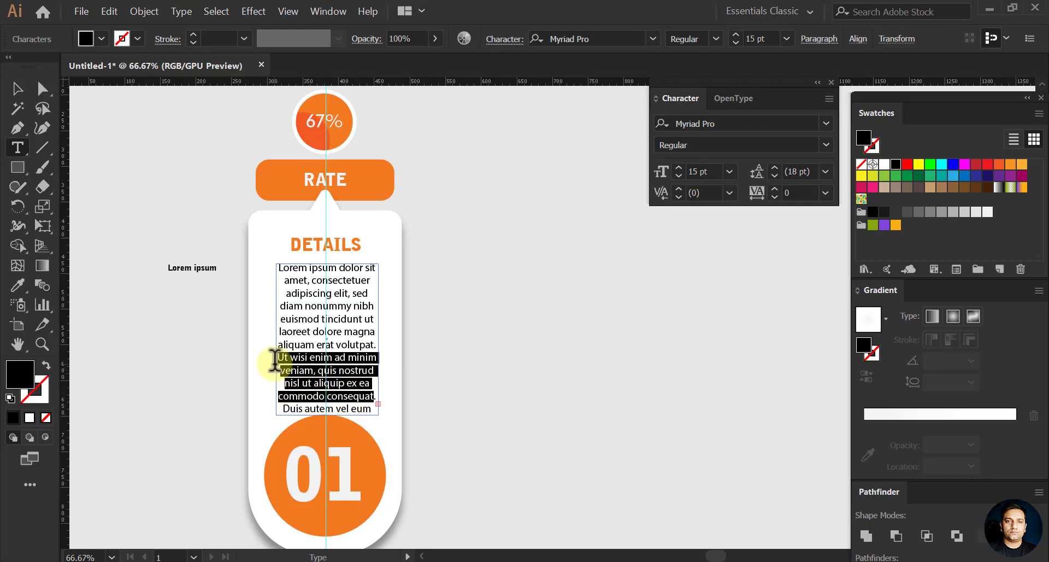
key(BackSpace)
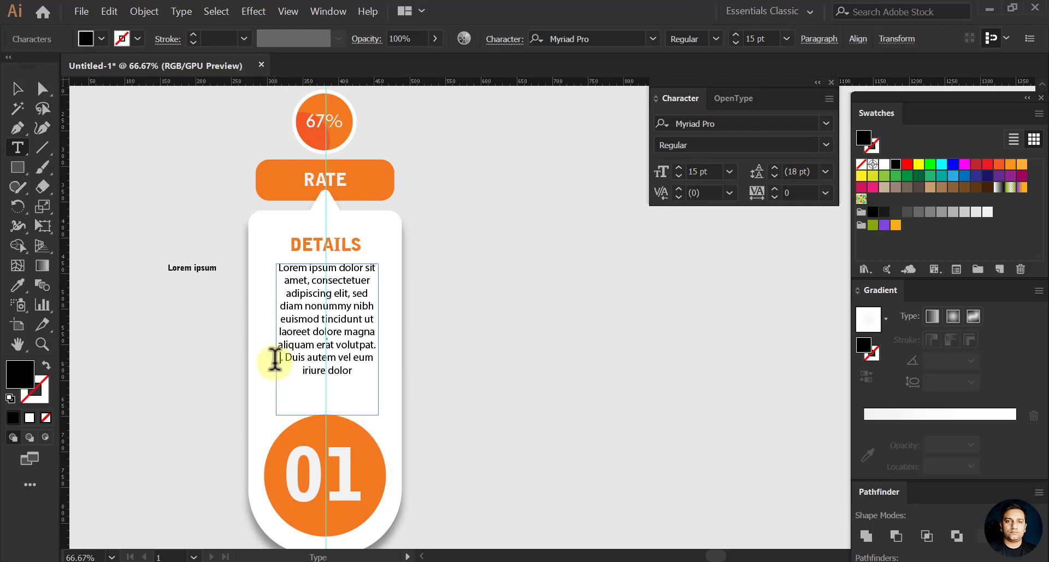
Adjust the paragraph's line breaks so that new lines start at "ut laoreet dolore" and "autem vel eum iriure"
click(364, 318)
key(Return)
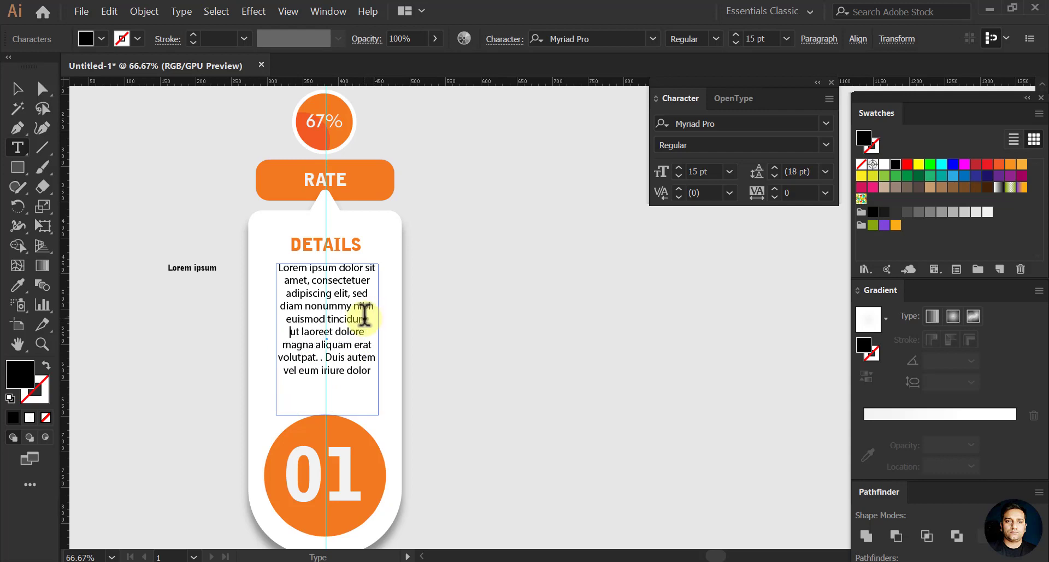
click(328, 320)
key(Return)
key(BackSpace)
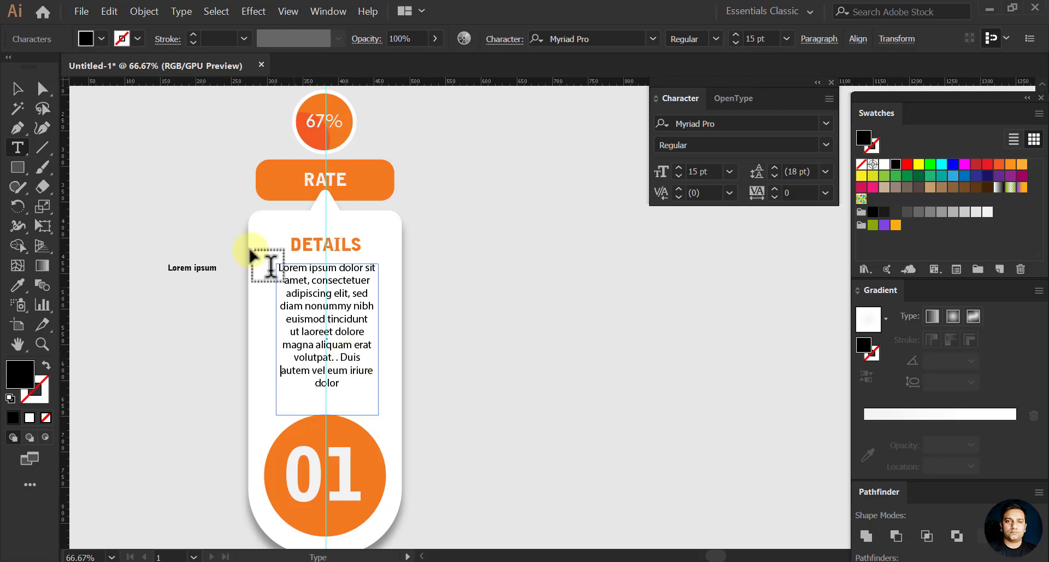
Nudge the paragraph's text box to centre it on the vertical guide and lower it slightly below DETAILS
click(15, 88)
key(Left)
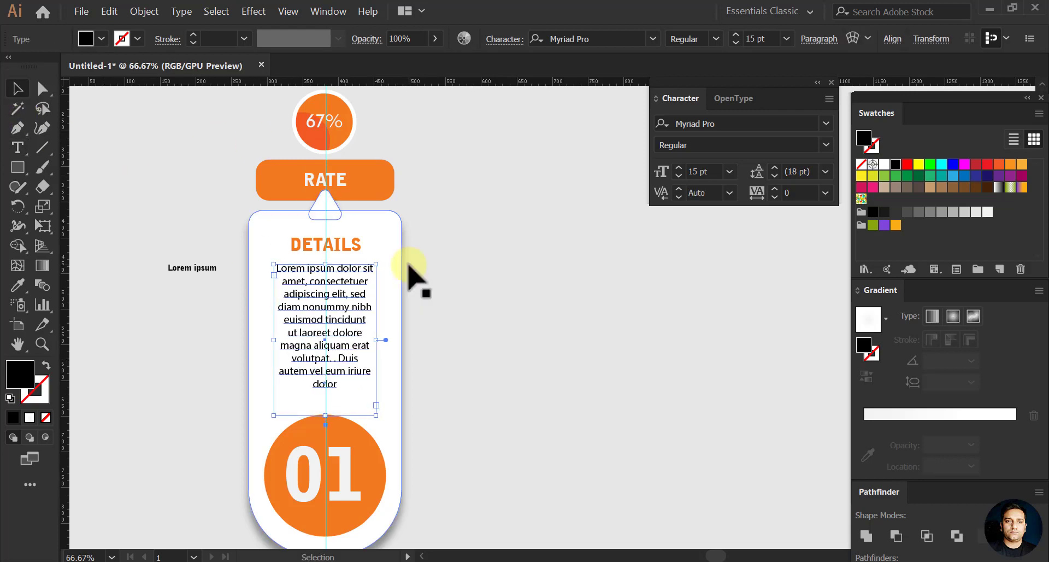
key(Down)
key(Down)
key(Down)
key(Down)
key(Down)
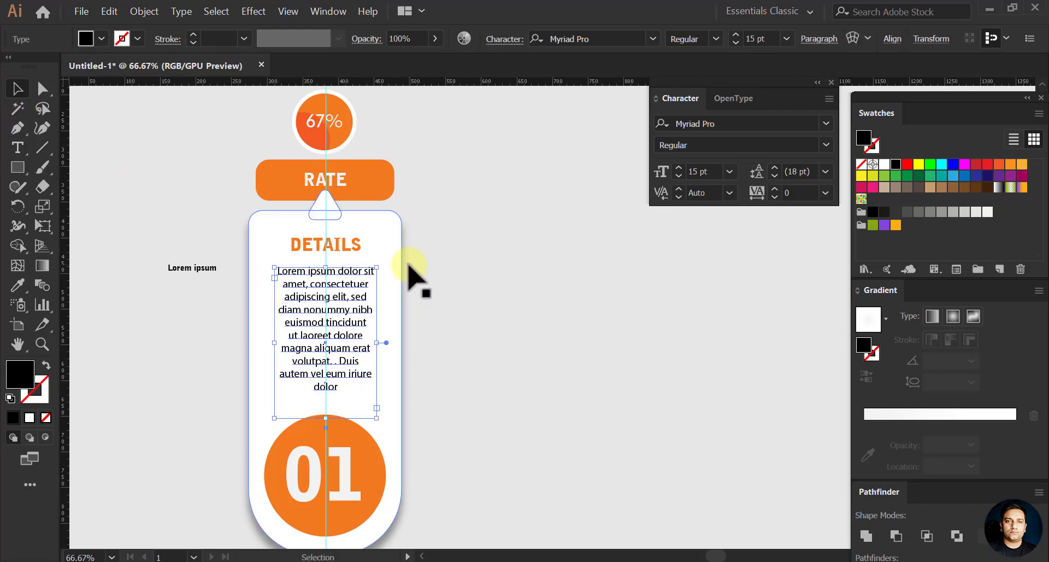
key(Down)
key(Down)
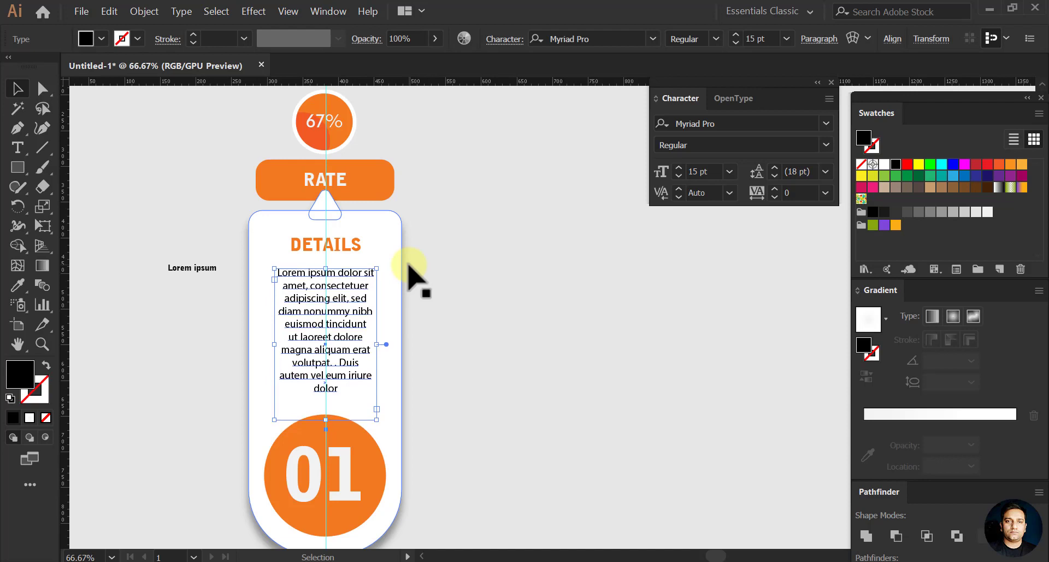
Delete the stray Lorem ipsum text beside the infographic element
click(183, 268)
key(Delete)
scroll(356, 299, down, 3)
scroll(357, 302, up, 2)
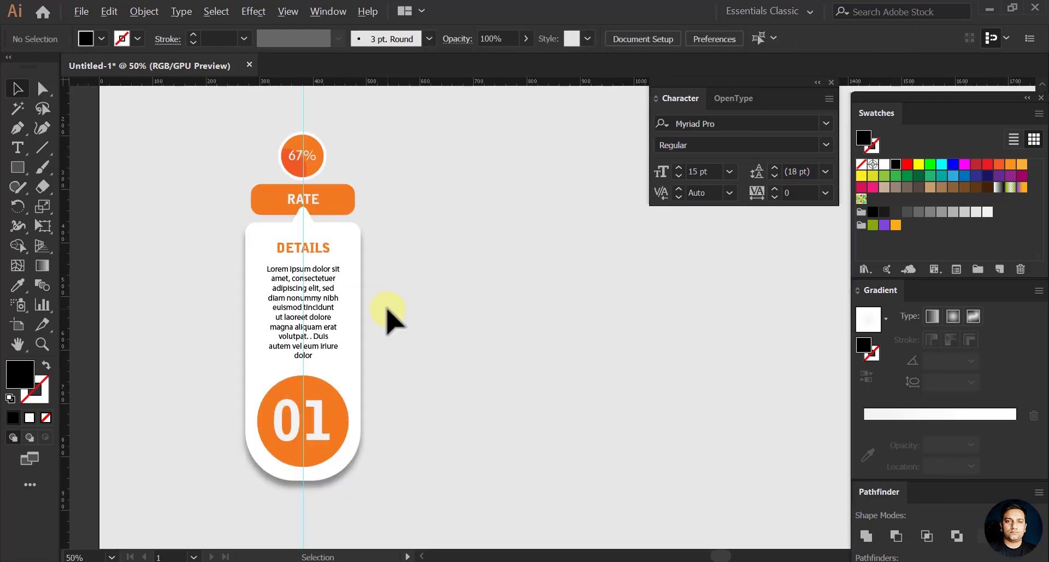
Delete the vertical guide running through the middle of the infographic element
drag(160, 101, 437, 544)
right_click(334, 270)
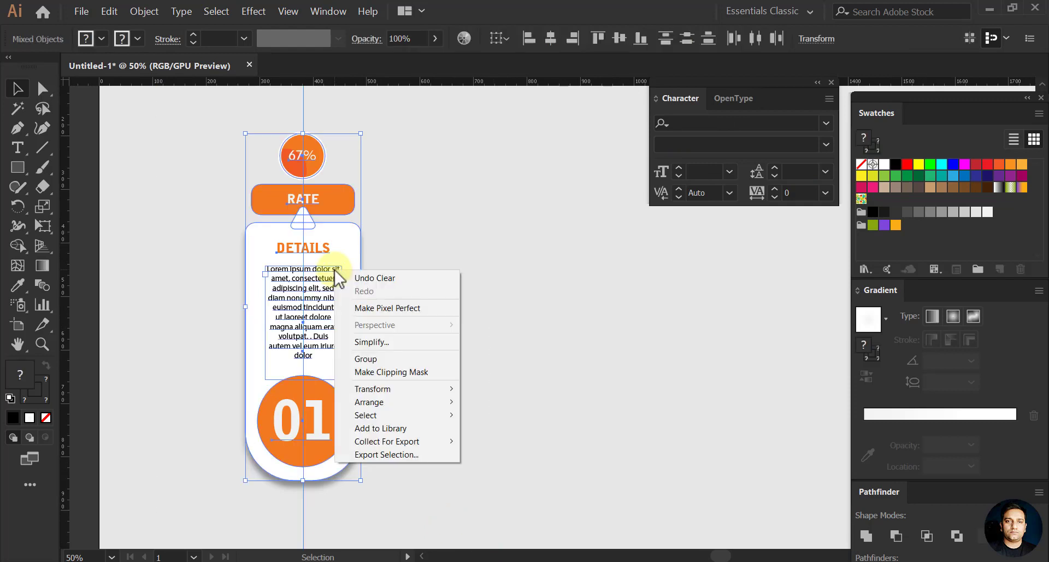
click(267, 110)
drag(266, 111, 362, 105)
key(Delete)
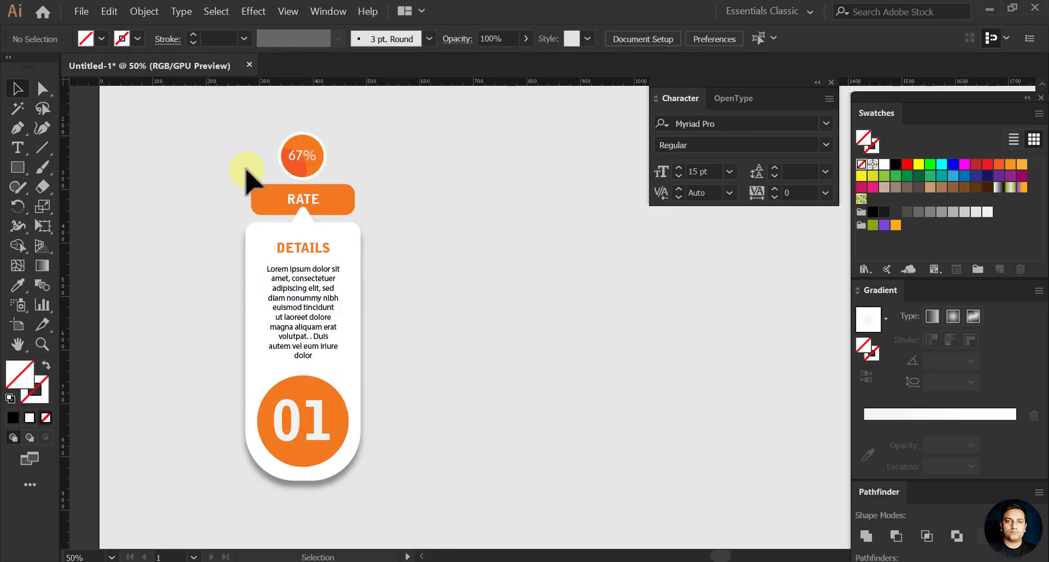
Group all parts of the infographic element, from the 67% circle down to the 01 circle
drag(244, 165, 506, 528)
right_click(292, 247)
click(323, 336)
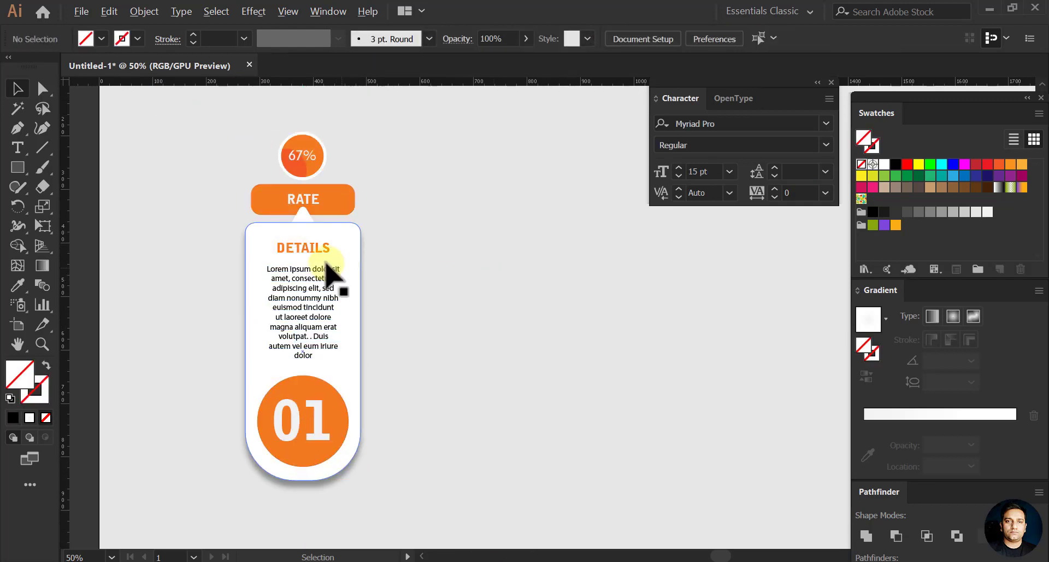
Duplicate the grouped element horizontally to make a row of four evenly spaced elements across the artboard
scroll(369, 356, down, 1)
drag(322, 269, 447, 269)
click(539, 253)
drag(564, 279, 481, 272)
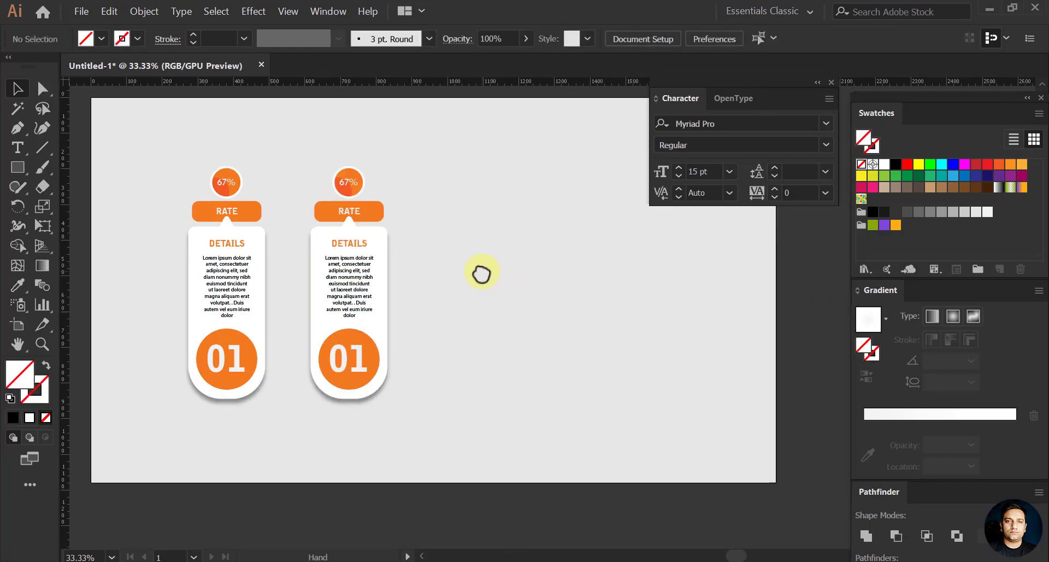
drag(345, 252, 607, 283)
Distribute the four elements by their horizontal centres and shift the whole row slightly right on the artboard
drag(145, 127, 645, 415)
click(757, 38)
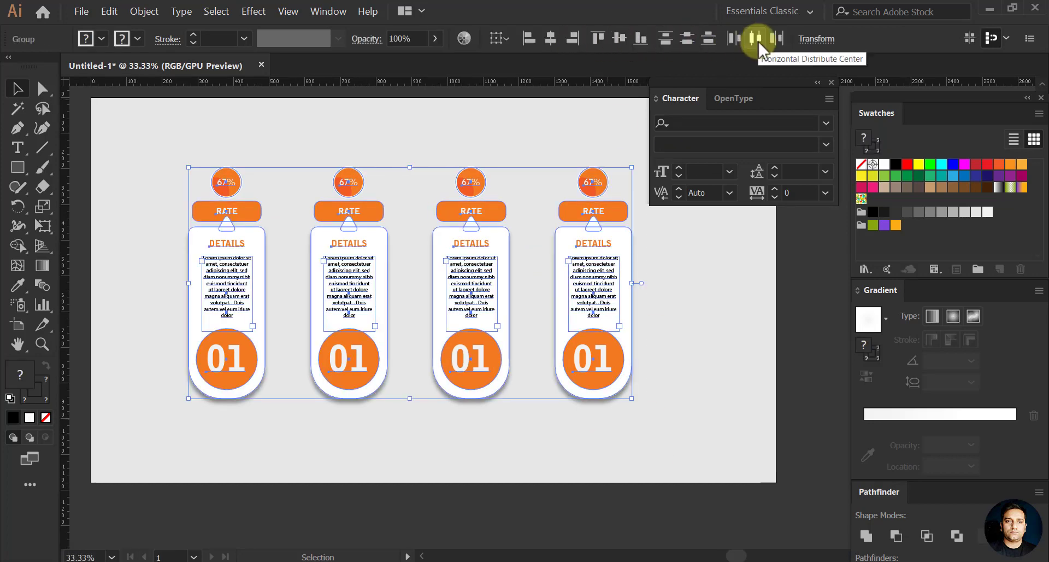
drag(598, 305, 610, 302)
drag(414, 226, 368, 264)
click(692, 345)
Ungroup the second infographic element into its separate parts and deselect them
click(364, 289)
scroll(313, 343, up, 1)
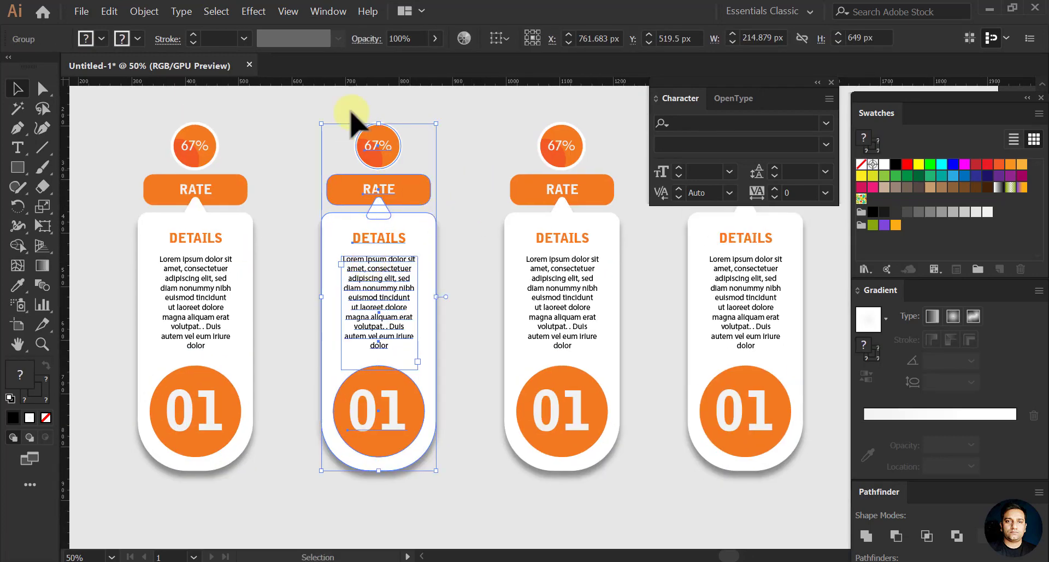
click(144, 11)
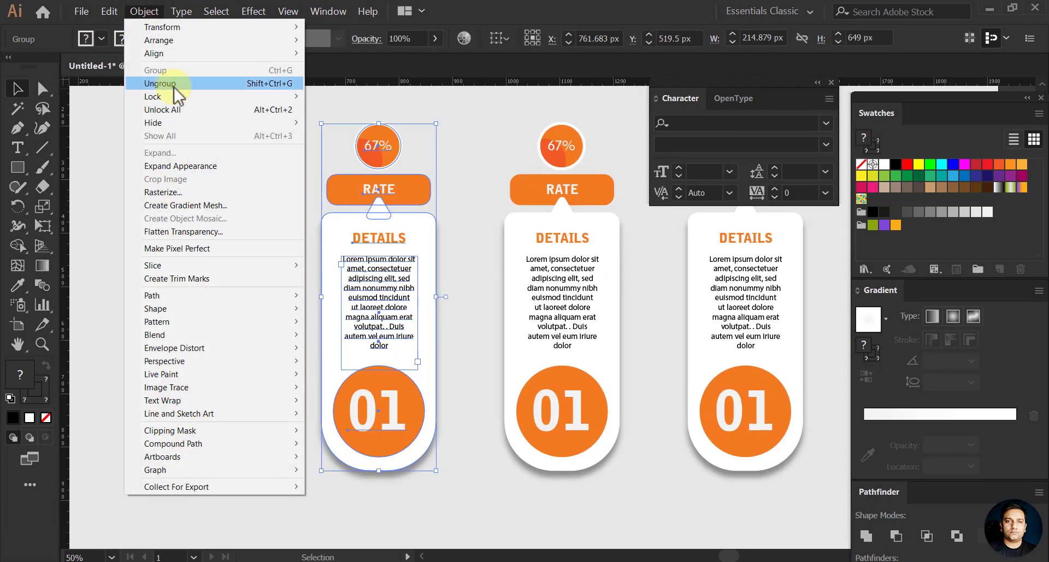
click(164, 78)
click(295, 131)
Fill the second element's RATE header rectangle with the medium blue swatch
click(416, 189)
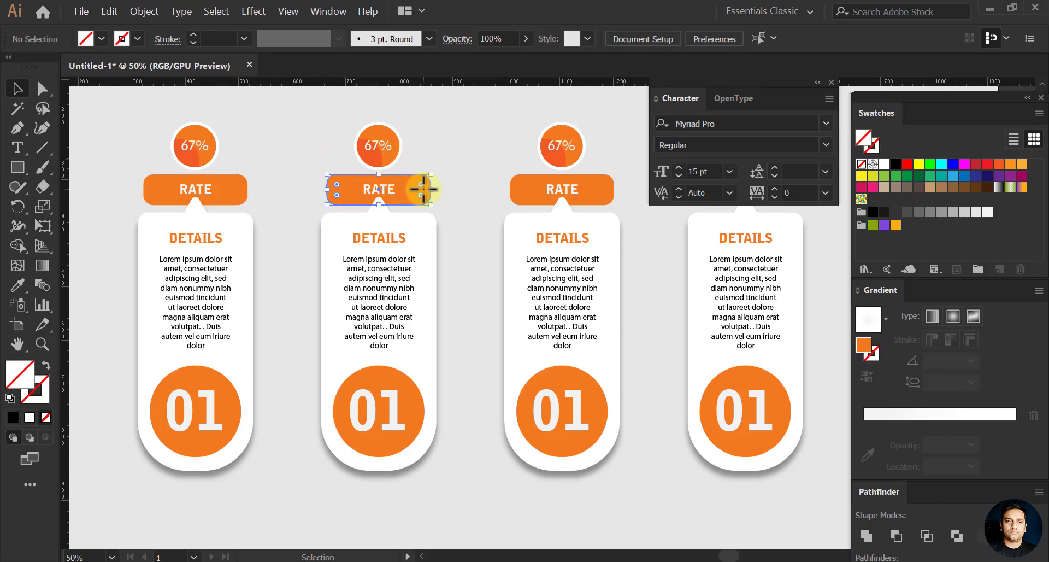
click(964, 176)
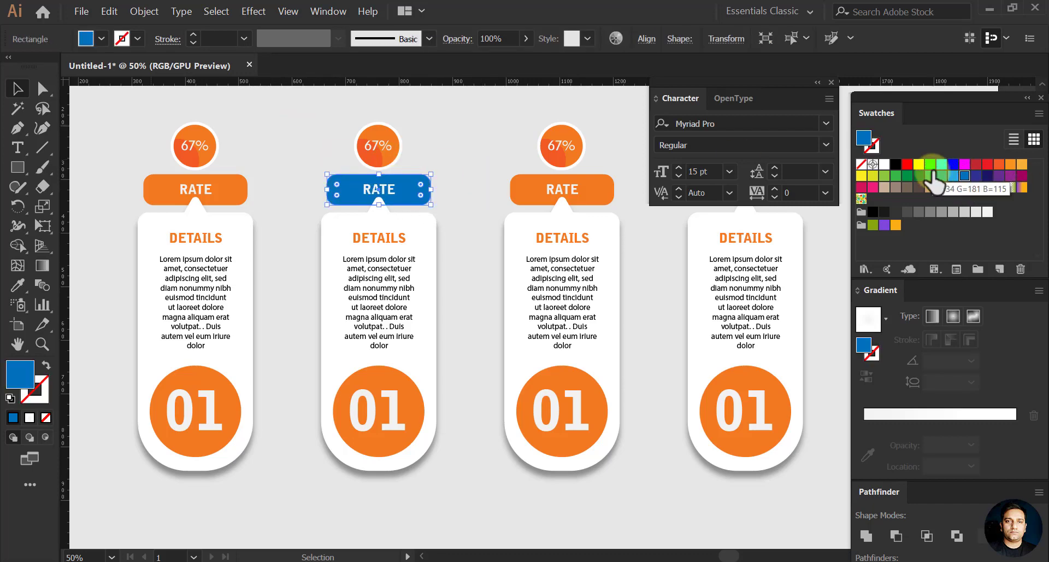
Change the second element's RATE header fill to a custom muted teal
double_click(21, 400)
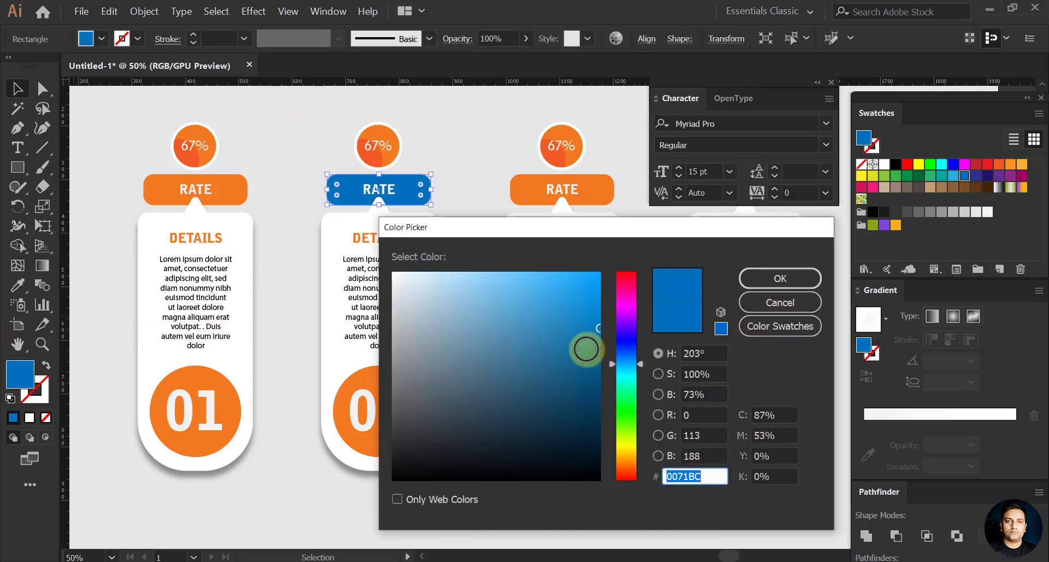
click(625, 371)
drag(624, 370, 621, 374)
mouse_move(580, 322)
mouse_down()
mouse_move(579, 304)
mouse_move(560, 337)
mouse_up()
click(758, 286)
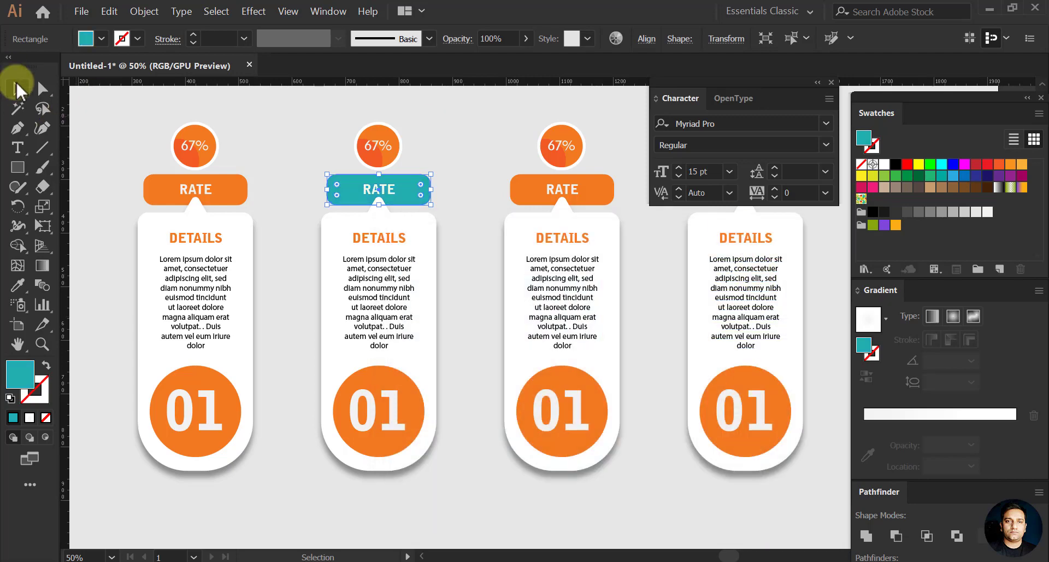
Match the second element's number circle to its teal RATE header by sampling the header's colour
click(22, 291)
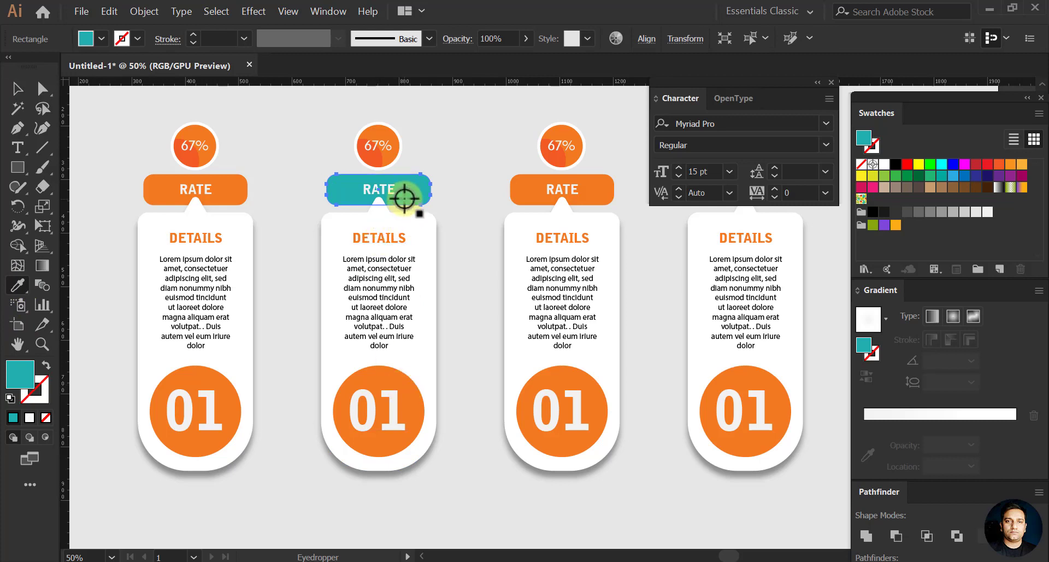
click(16, 88)
click(362, 398)
click(17, 284)
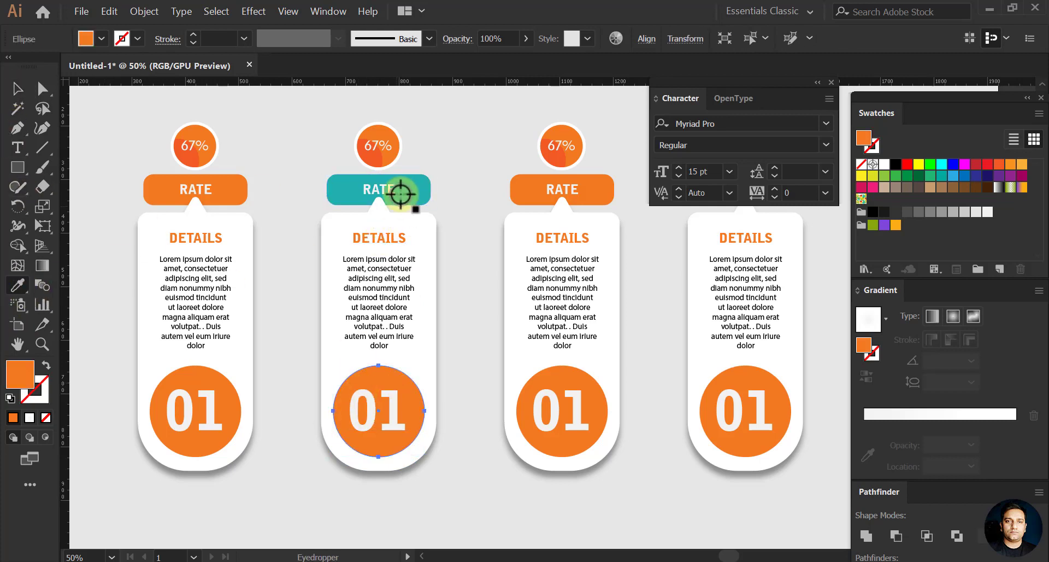
click(401, 193)
click(16, 88)
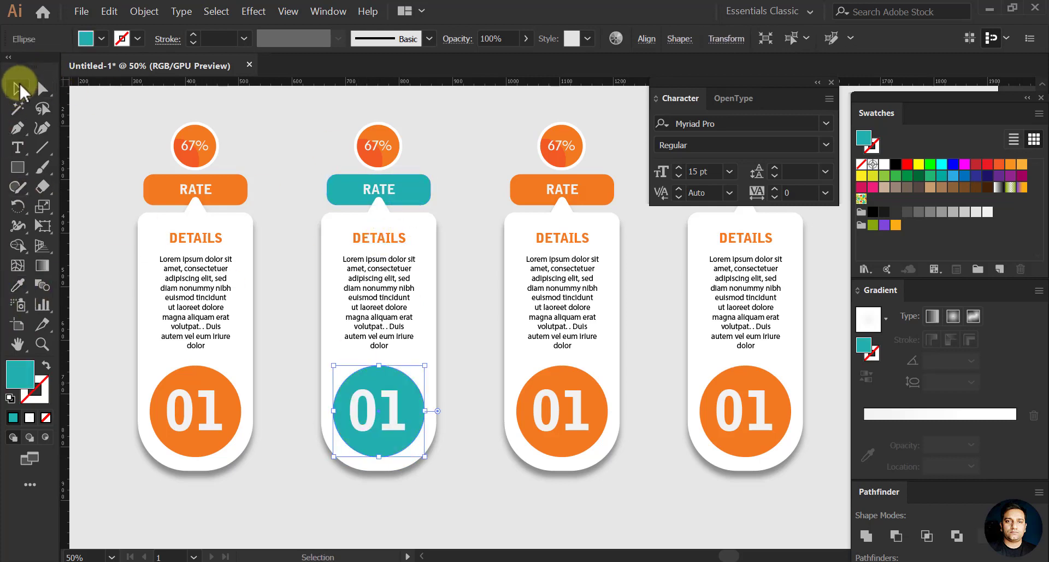
Recolour the second element's clipped percentage circle by sampling the teal of its RATE header
click(376, 165)
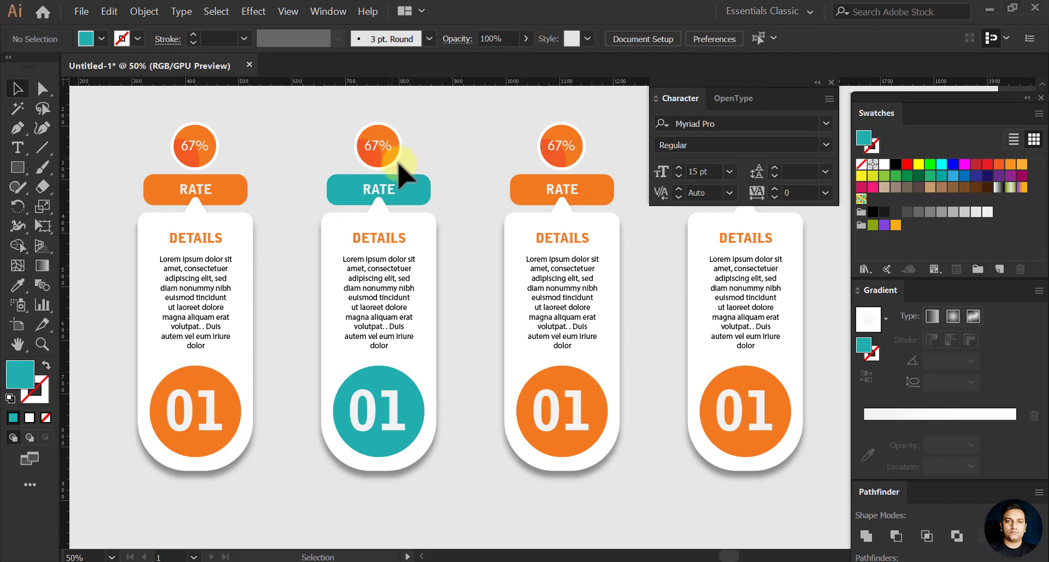
click(389, 154)
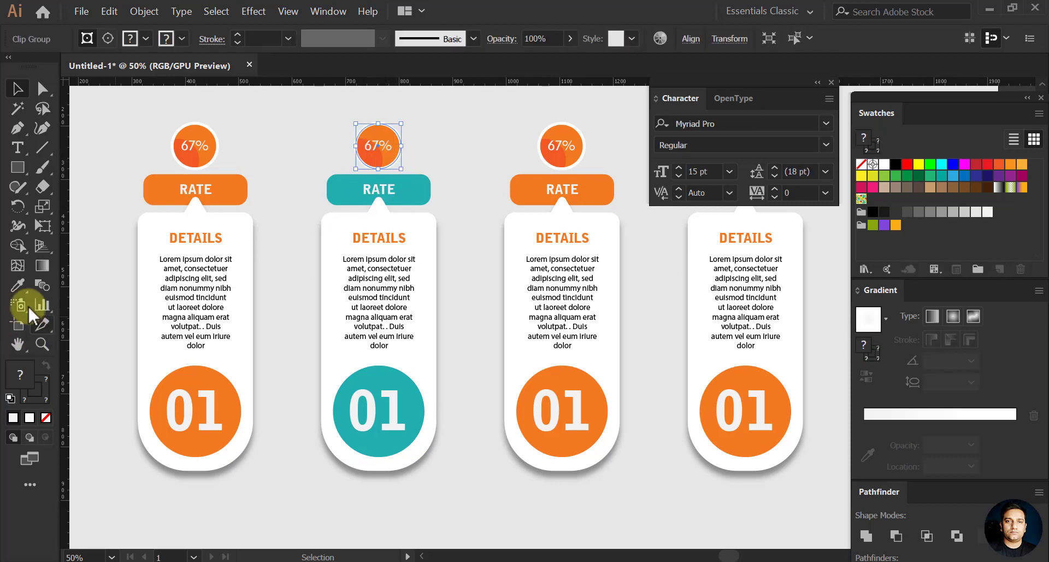
click(17, 284)
click(407, 188)
click(16, 87)
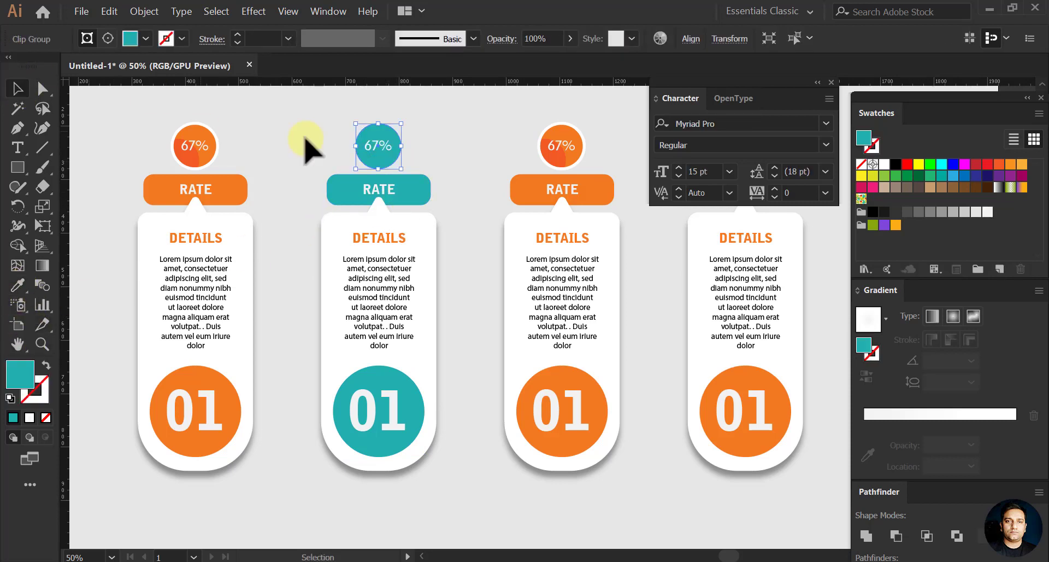
Fill the inner ellipse inside the second element's percentage circle with a darker teal and leave isolation mode
double_click(372, 162)
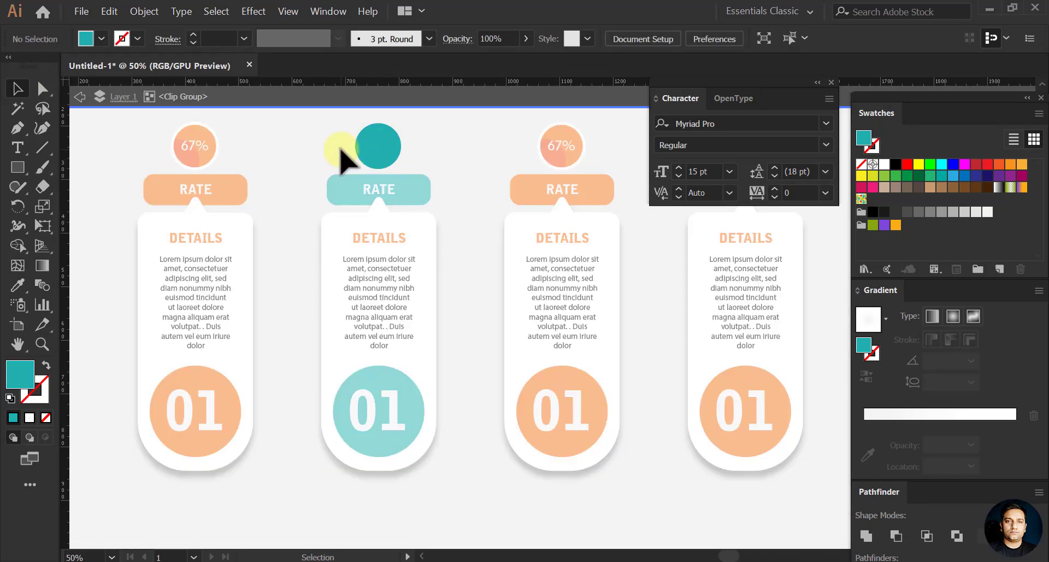
drag(383, 170, 365, 159)
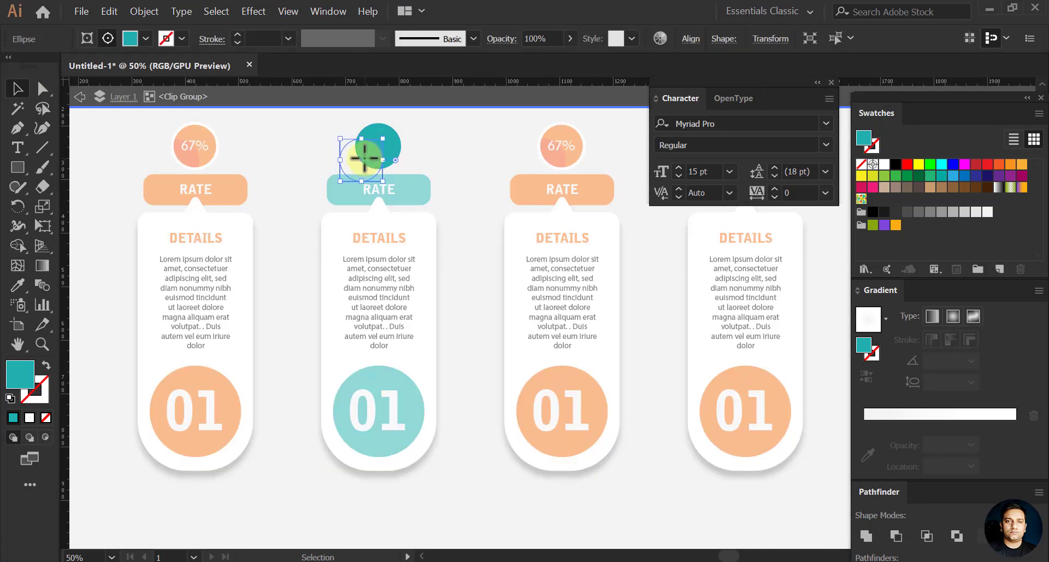
click(18, 285)
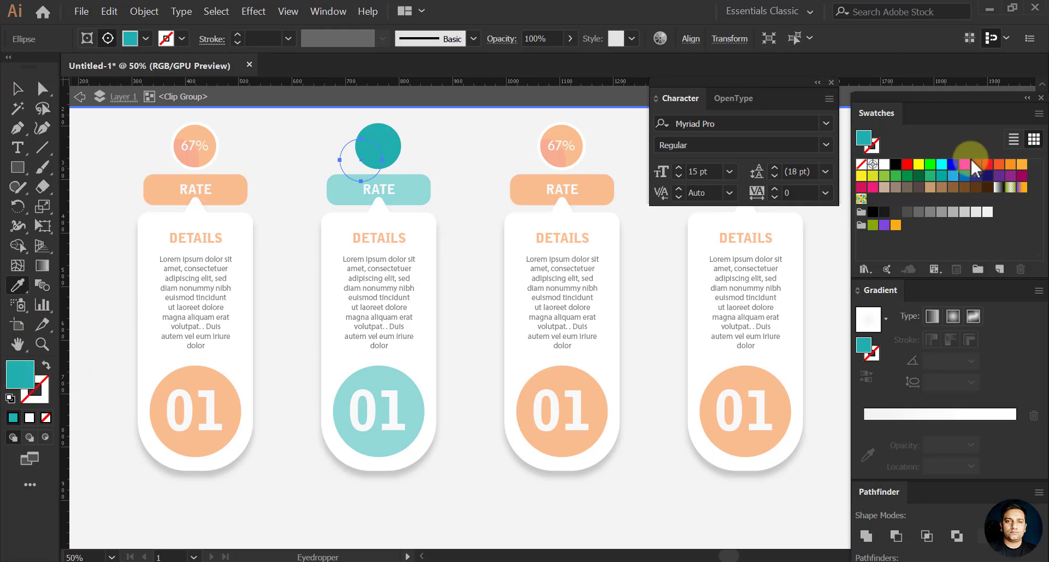
click(942, 175)
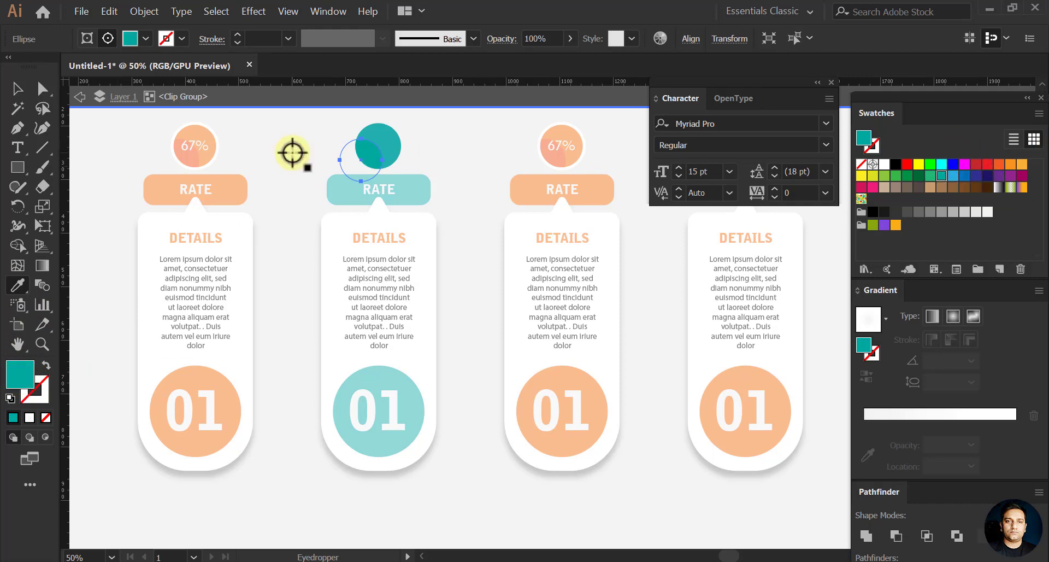
double_click(21, 374)
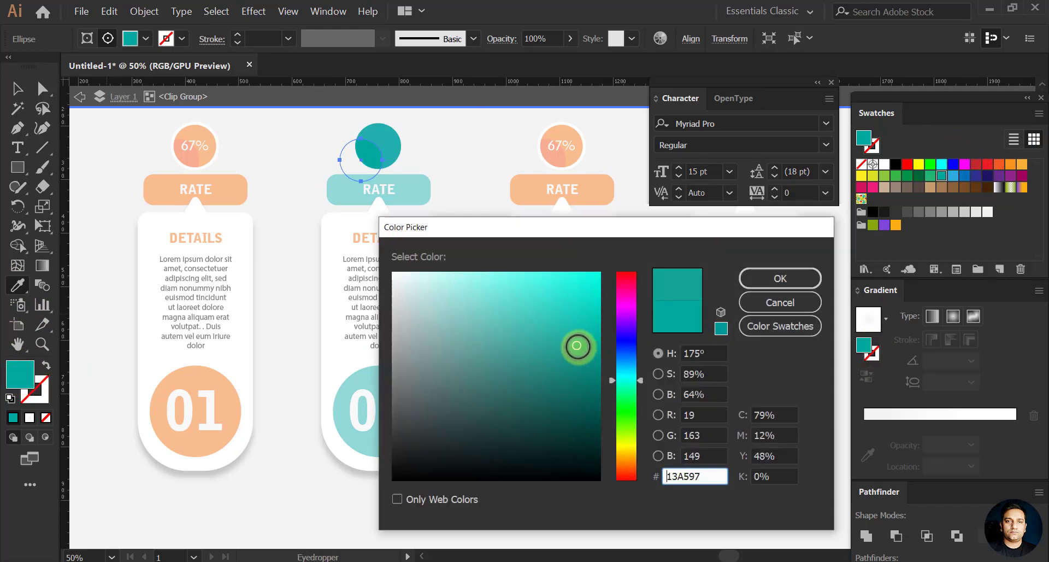
drag(577, 346, 562, 369)
click(780, 279)
click(79, 96)
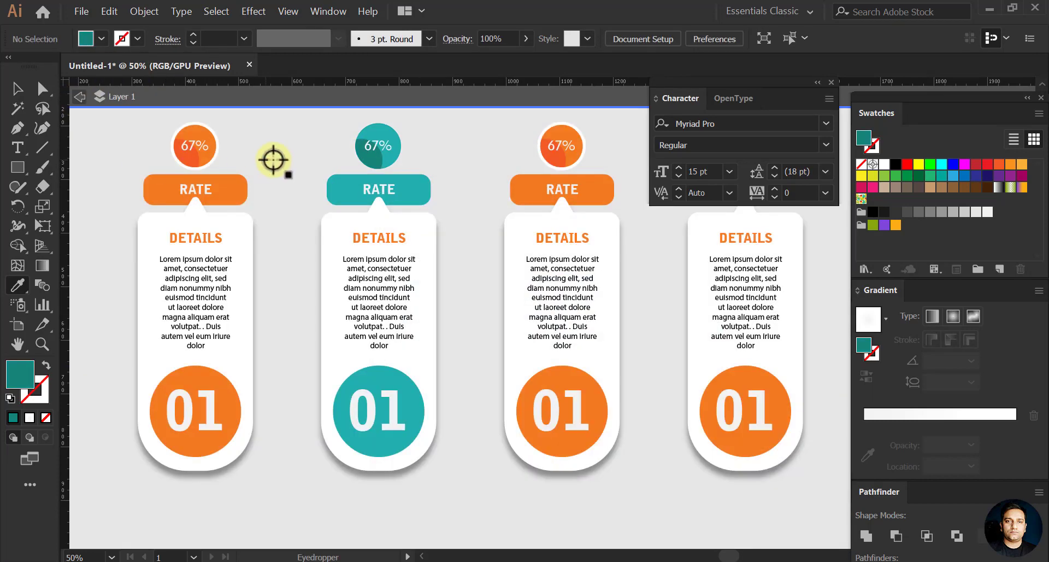
click(17, 88)
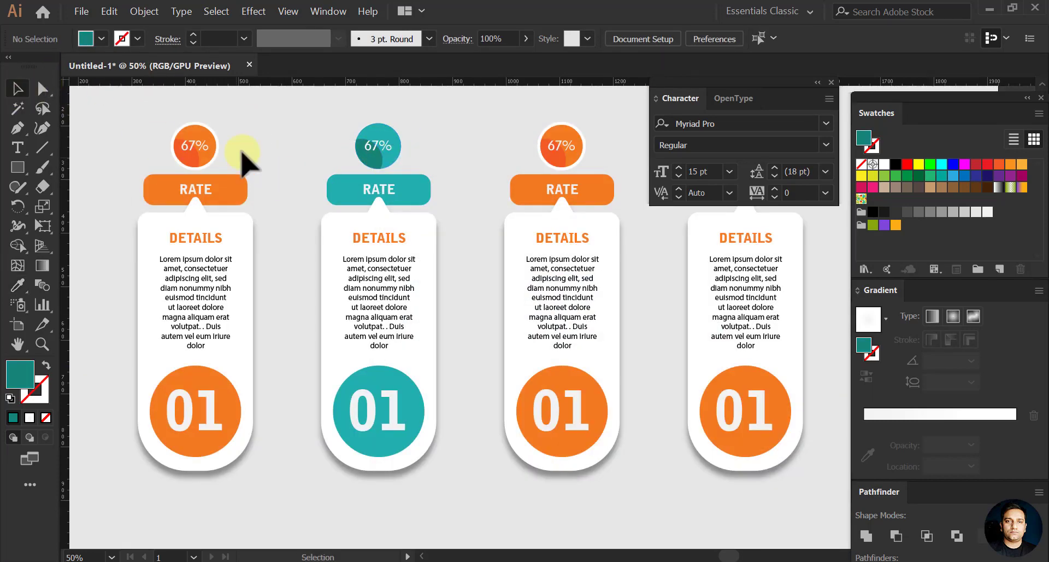
Add a 5 pt white stroke around the second element's percentage circle
click(390, 141)
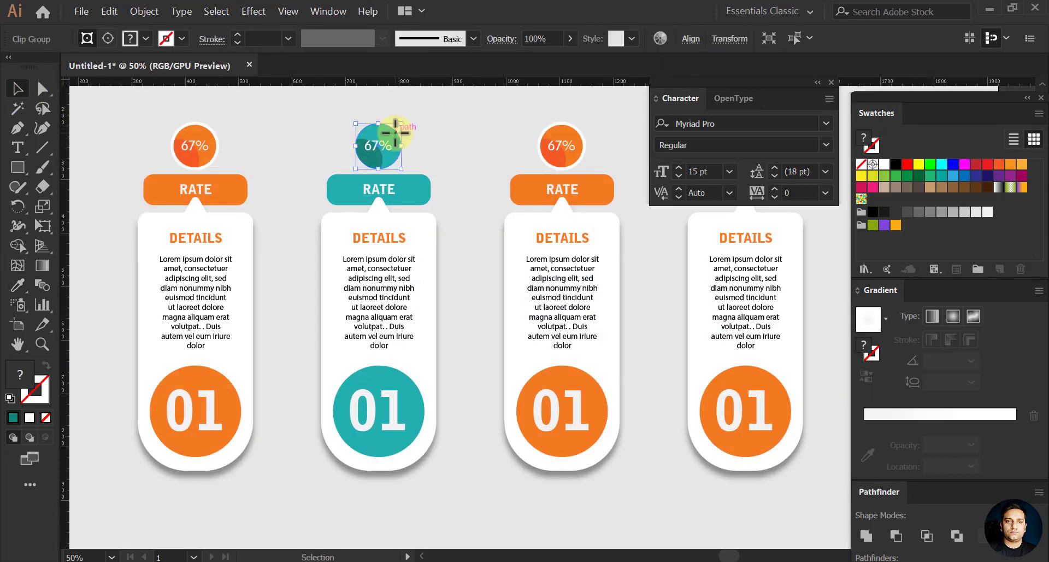
click(181, 38)
click(442, 2)
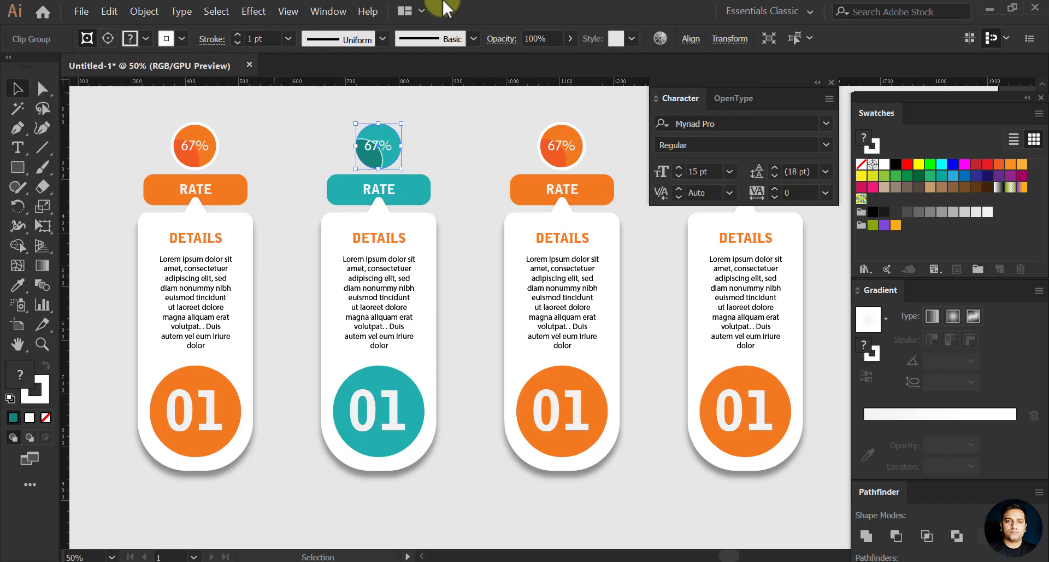
click(265, 39)
key(Return)
click(434, 187)
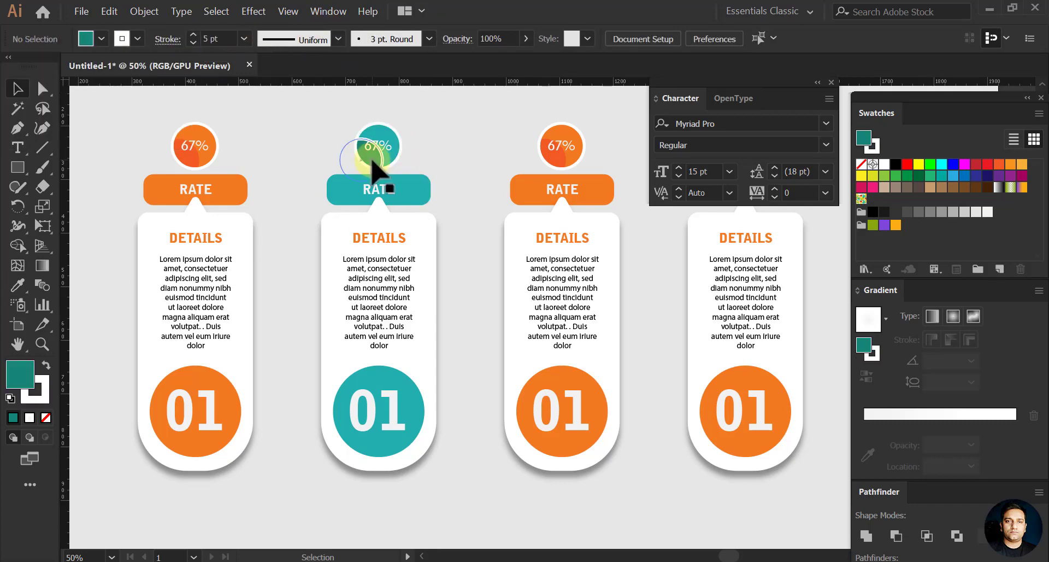
Remove the stroke from the dark teal ellipse inside the second element's percentage circle and leave isolation mode
double_click(374, 160)
click(376, 162)
click(181, 38)
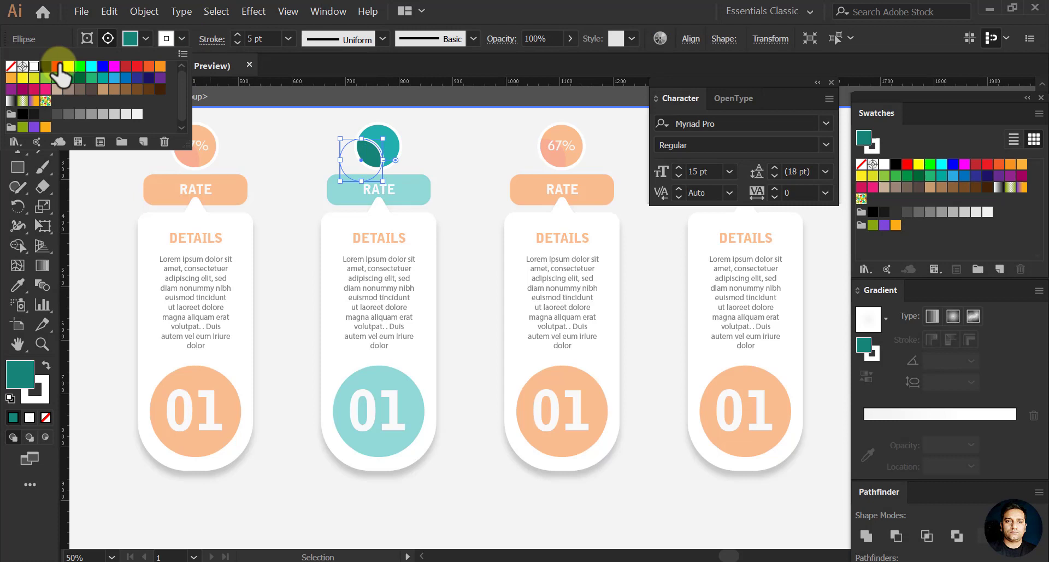
click(16, 68)
click(79, 97)
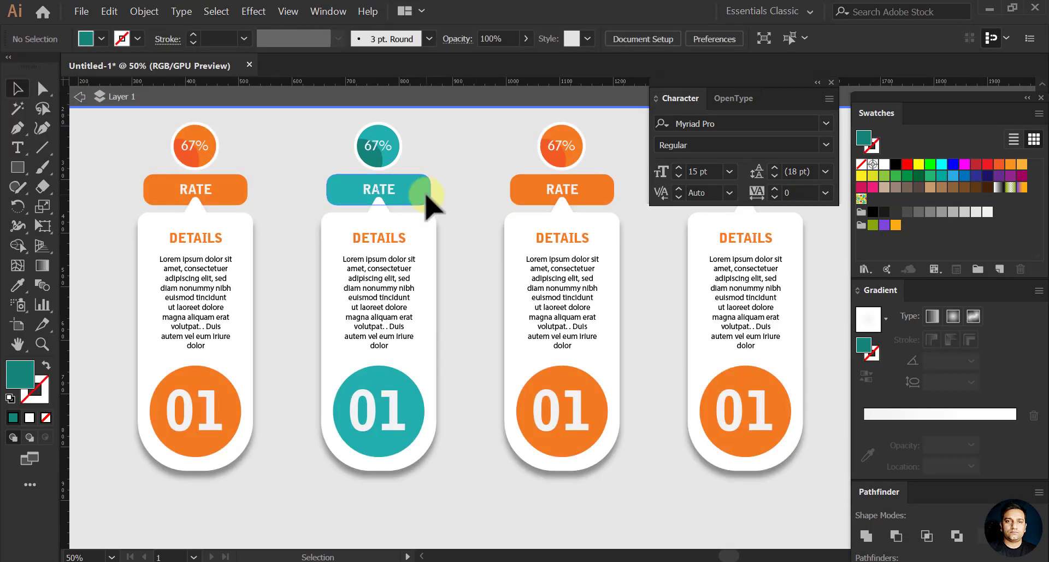
Change the second element's number text to 02
click(393, 422)
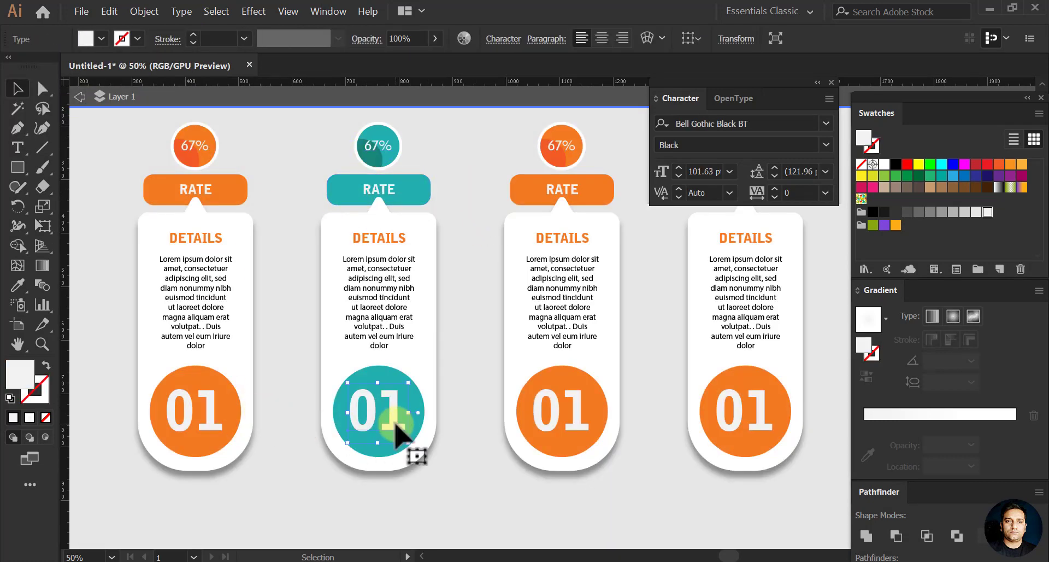
double_click(388, 411)
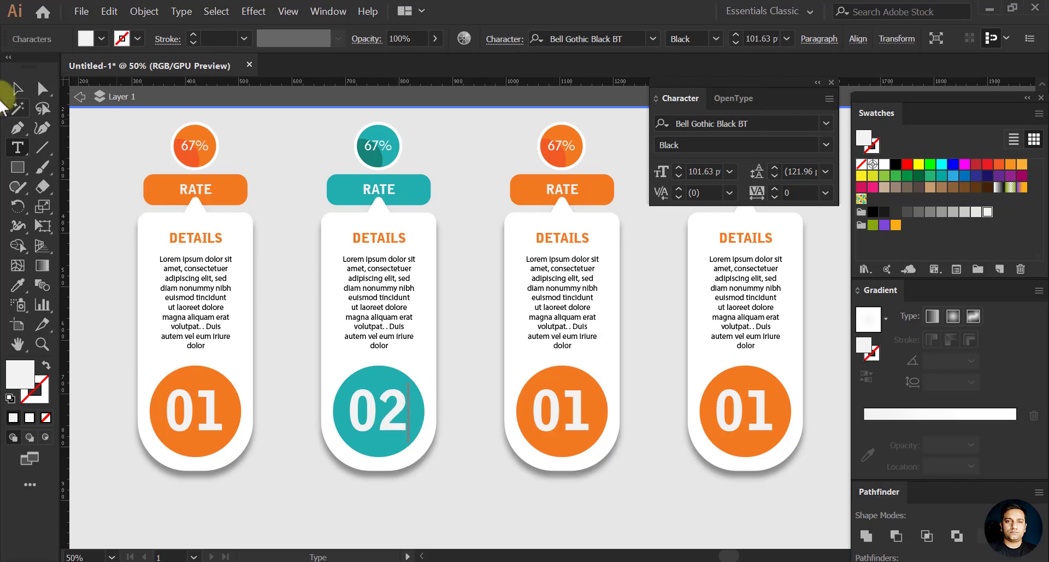
click(16, 90)
key(Escape)
Move the dark teal ellipse so it shows only at the bottom of the second element's percentage circle
click(377, 162)
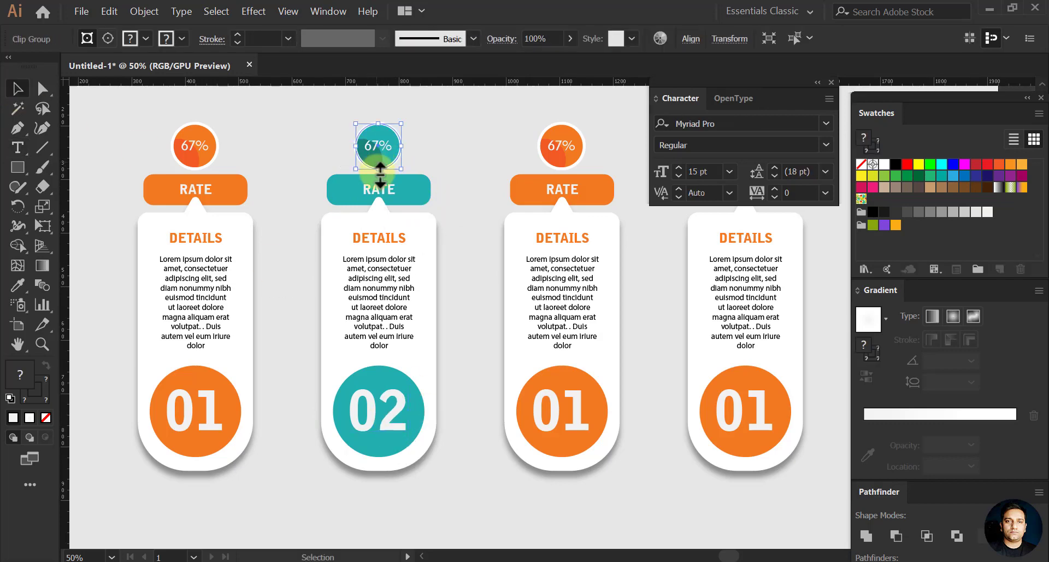
scroll(393, 161, up, 3)
double_click(329, 164)
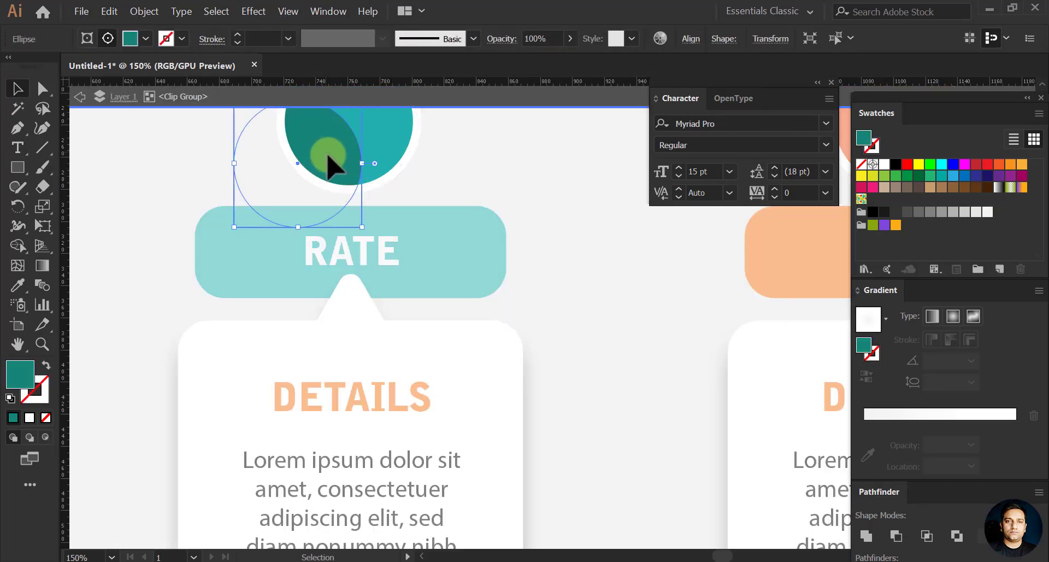
drag(328, 156, 351, 200)
drag(322, 160, 344, 168)
click(80, 97)
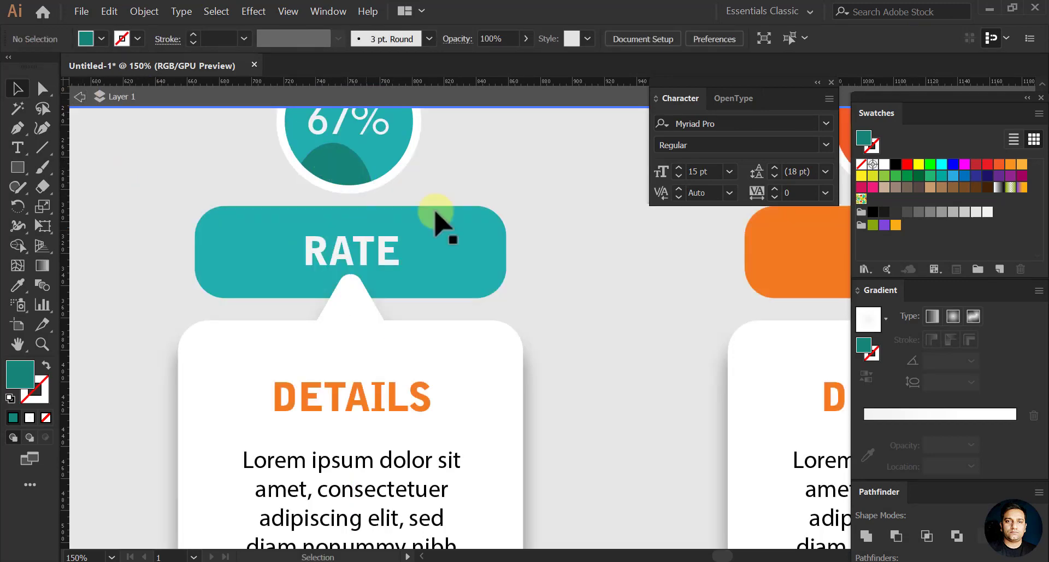
Change the second element's percentage text to 75%
scroll(435, 213, down, 3)
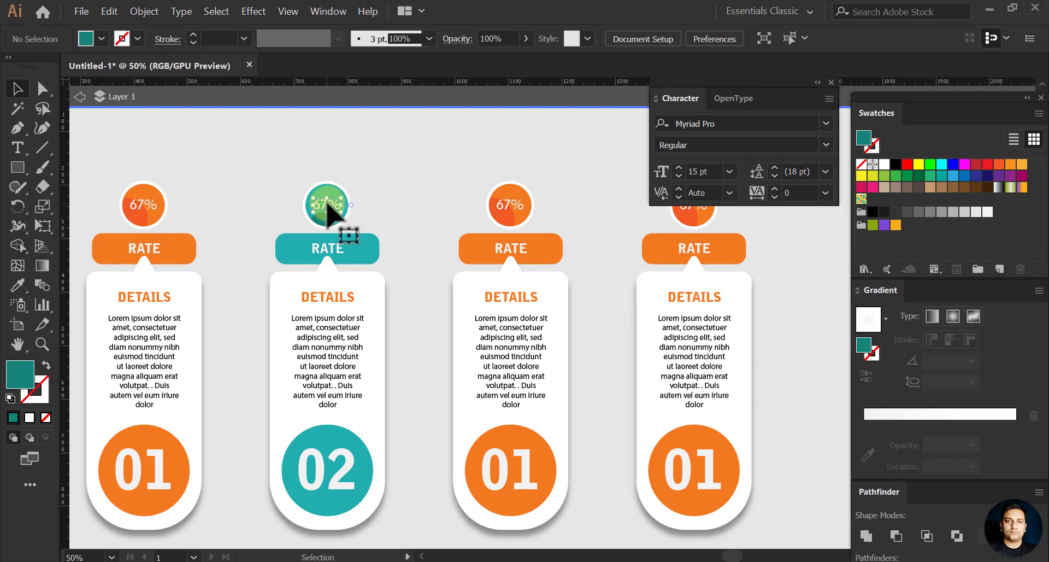
double_click(328, 205)
text(75)
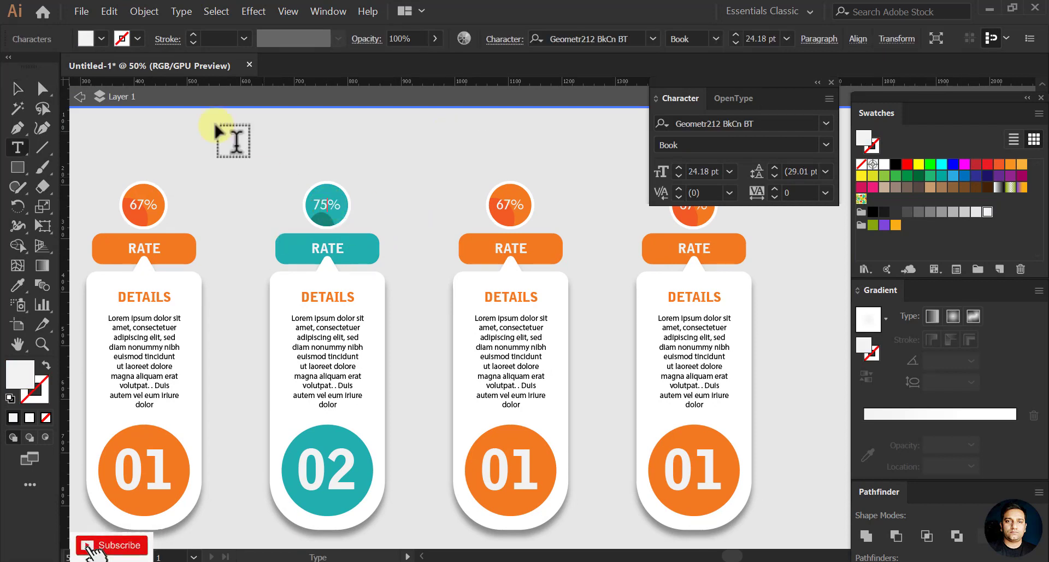
key(Escape)
click(80, 97)
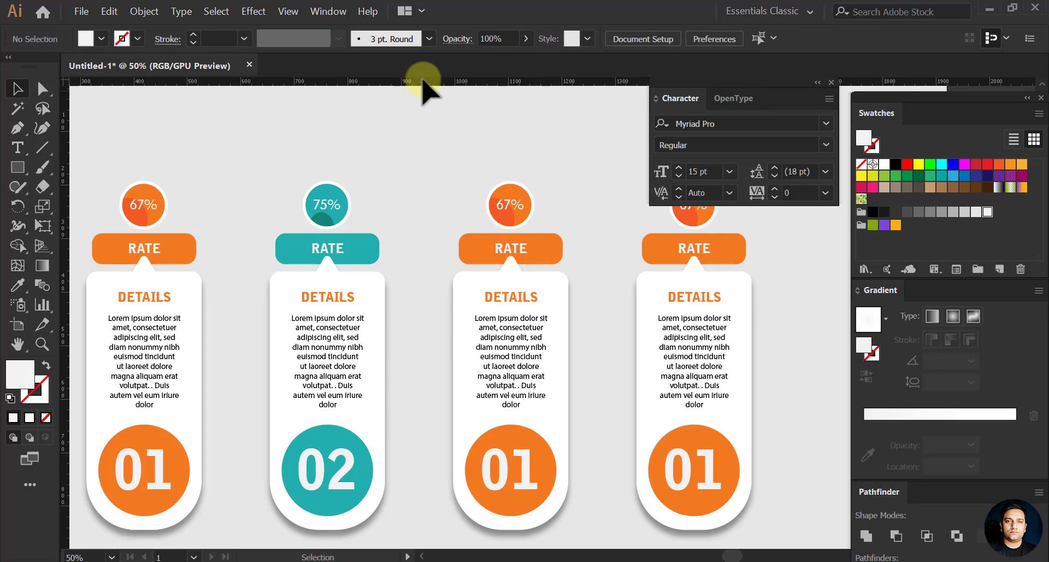
Ungroup the third infographic element into its separate parts and deselect them
click(536, 256)
right_click(473, 244)
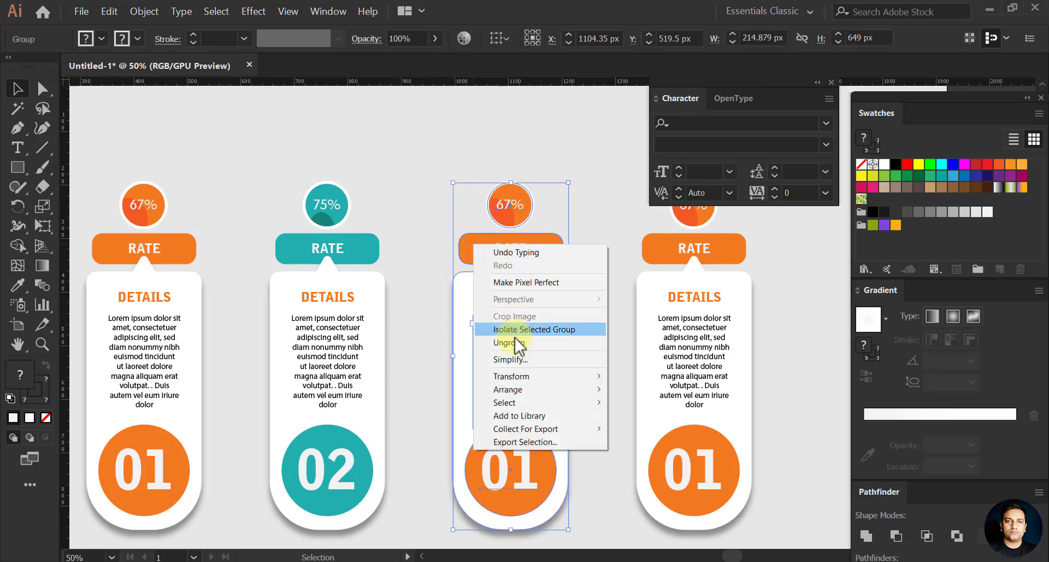
click(514, 343)
click(580, 268)
Fill the third element's RATE header rectangle with the medium blue swatch
click(553, 255)
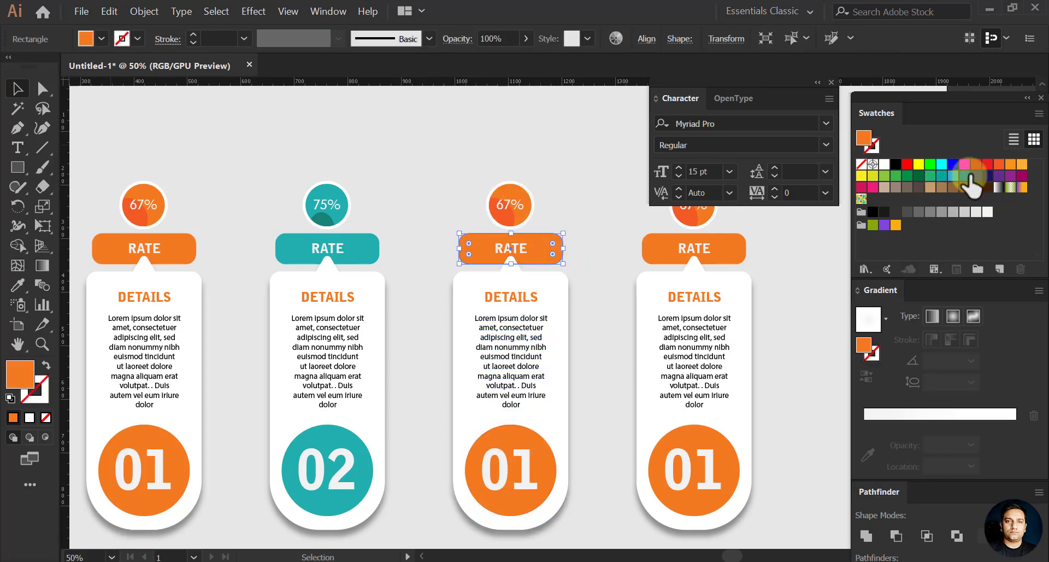
click(965, 176)
click(600, 209)
Match the third element's number circle to its blue RATE header by sampling the header's colour
click(467, 468)
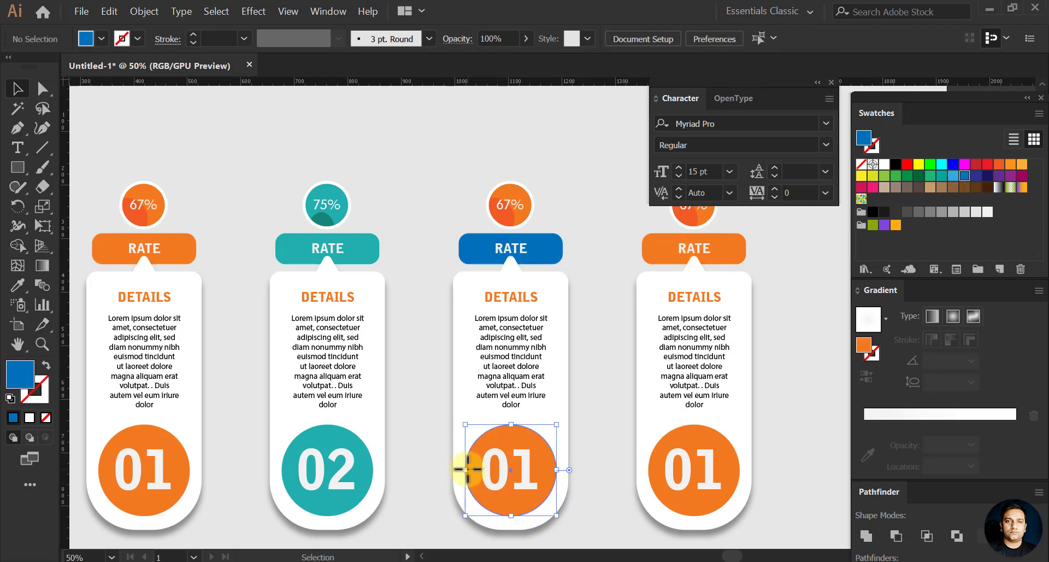
click(18, 284)
click(532, 252)
click(16, 88)
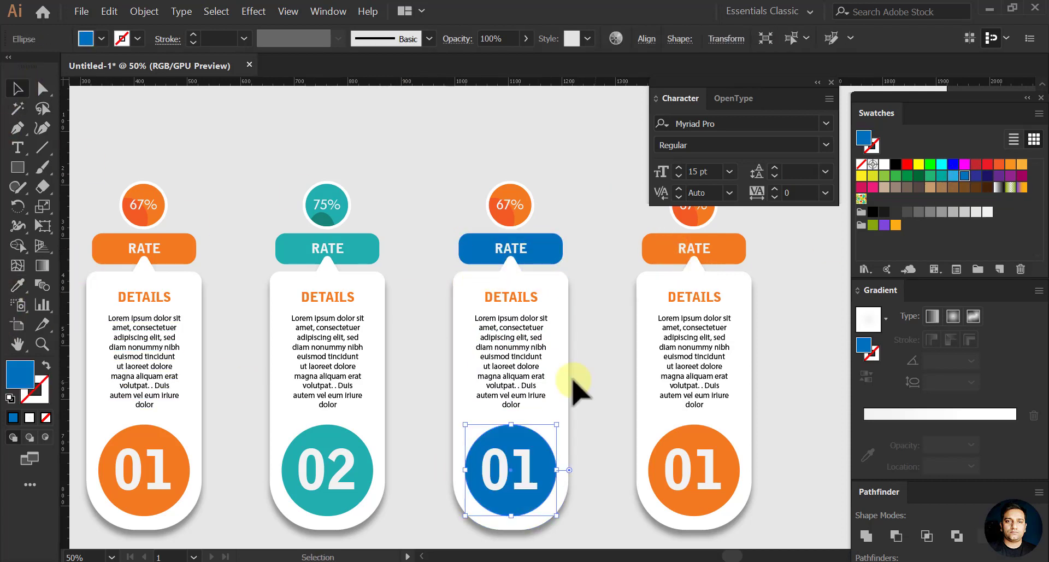
Change the third element's number text to 03
double_click(520, 466)
drag(520, 467, 567, 487)
text(3)
click(16, 89)
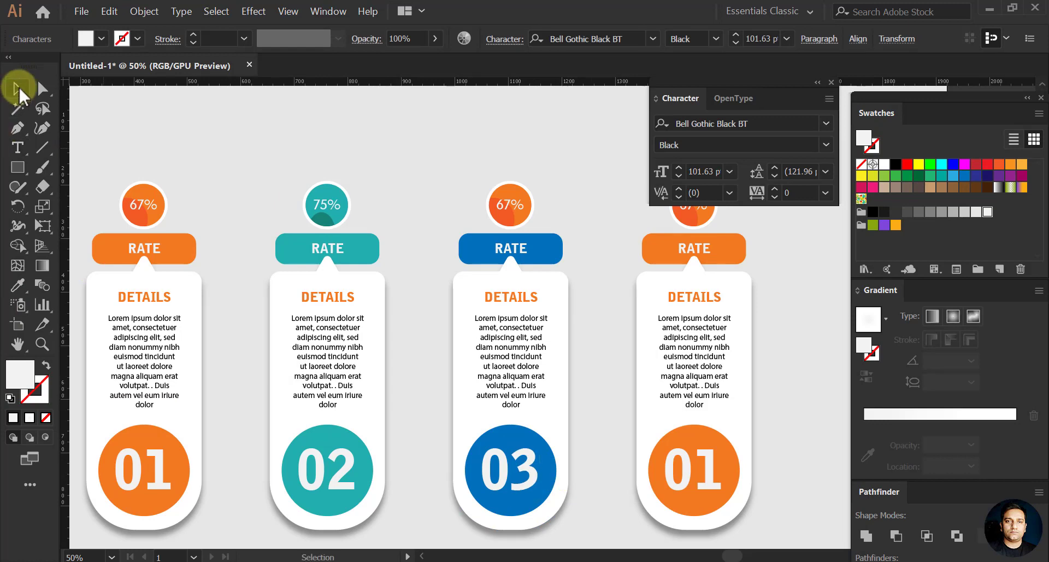
Fill the third element's percentage circle with light blue and its inner ellipse with medium blue
click(529, 212)
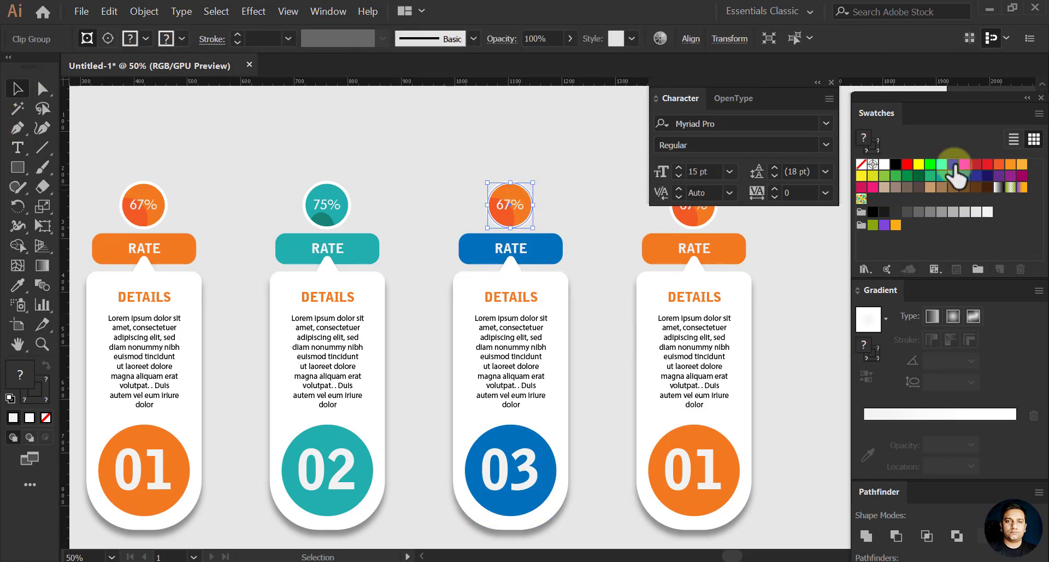
click(952, 175)
double_click(509, 218)
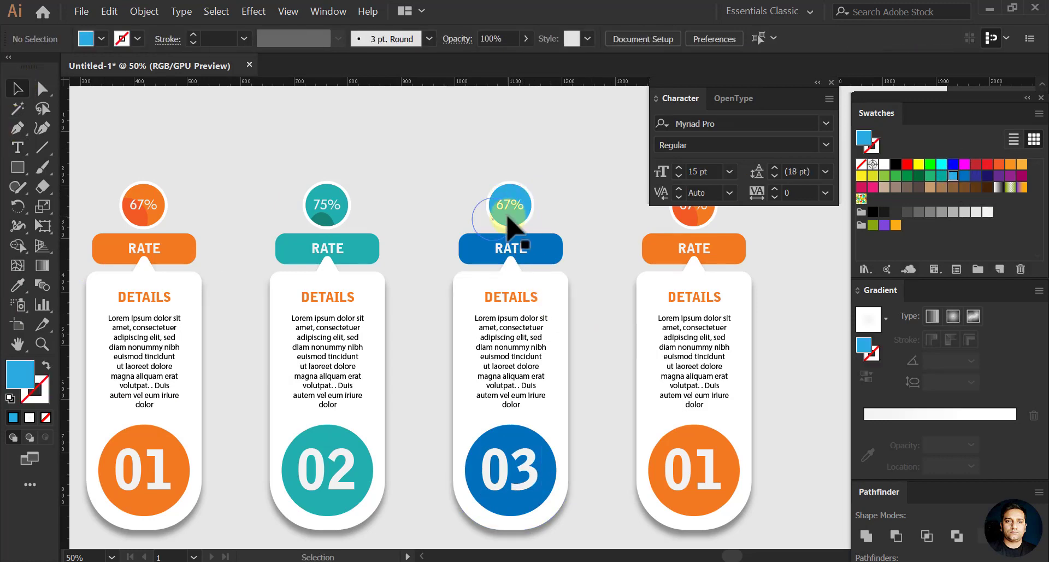
click(509, 220)
click(965, 176)
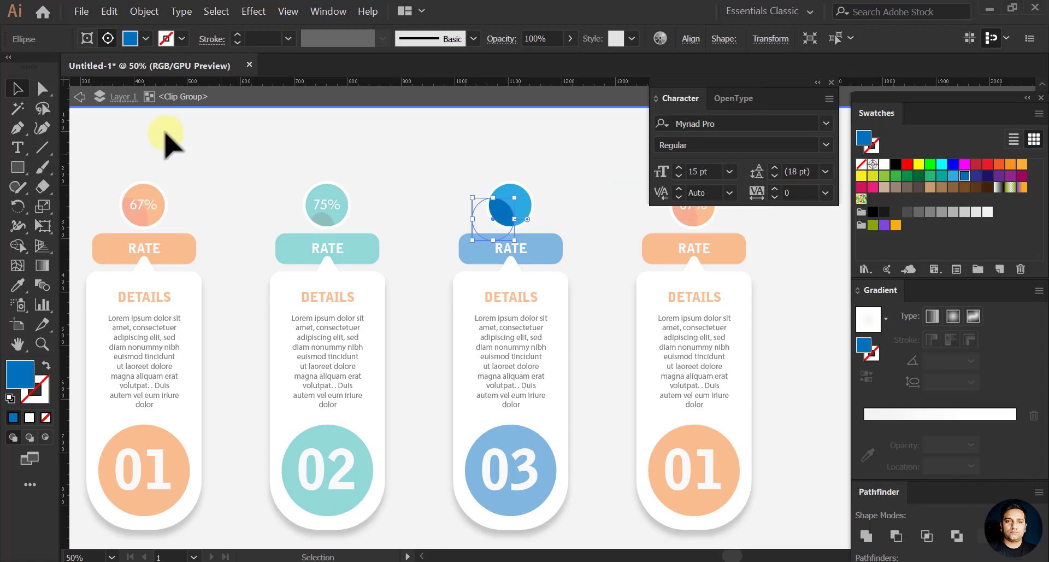
click(79, 96)
click(382, 177)
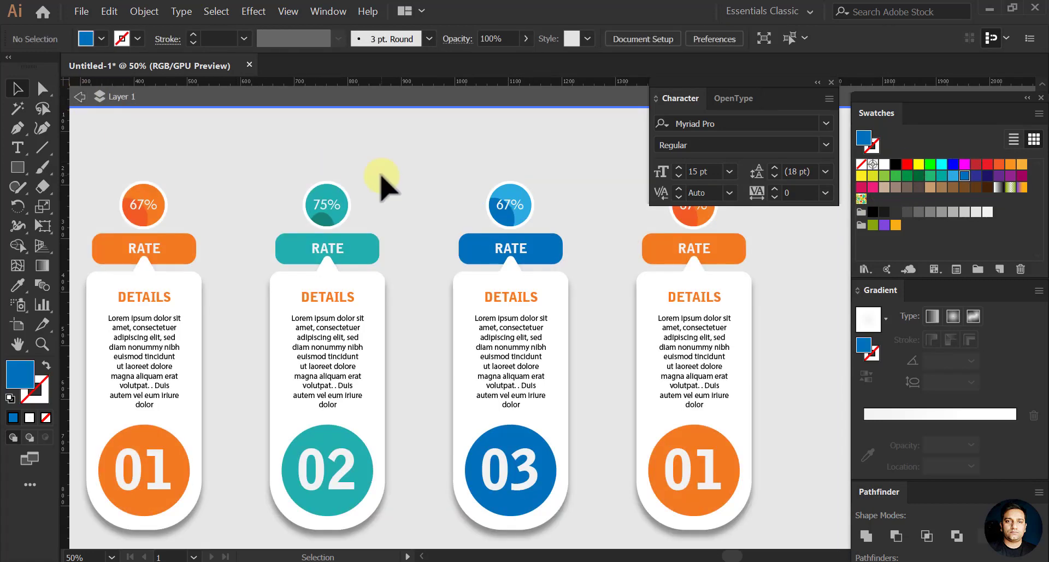
Fill the third element's percentage circle with medium blue and its inner ellipse with the dark blue-violet swatch
click(531, 211)
double_click(502, 221)
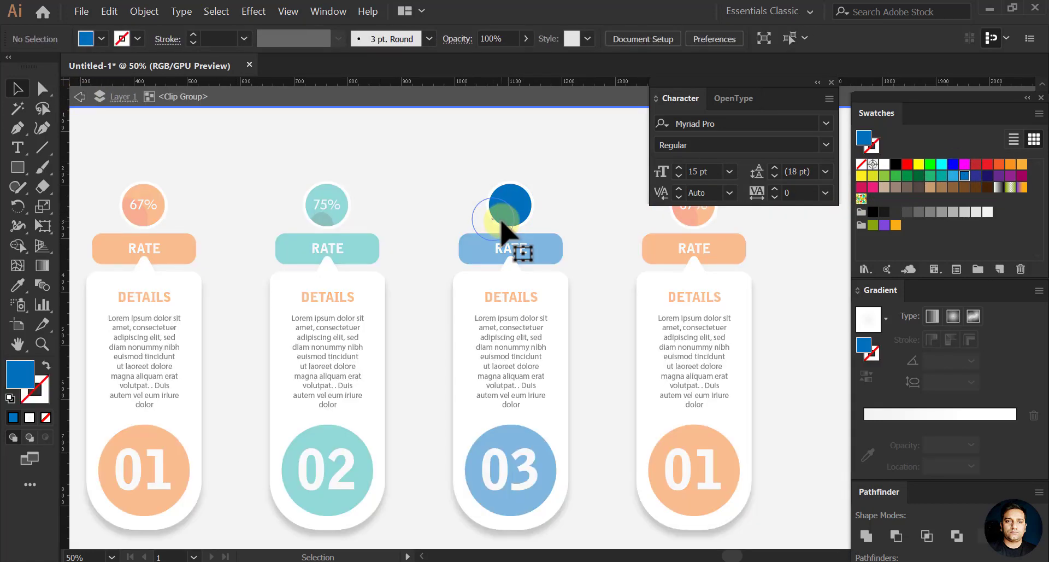
click(976, 175)
click(499, 229)
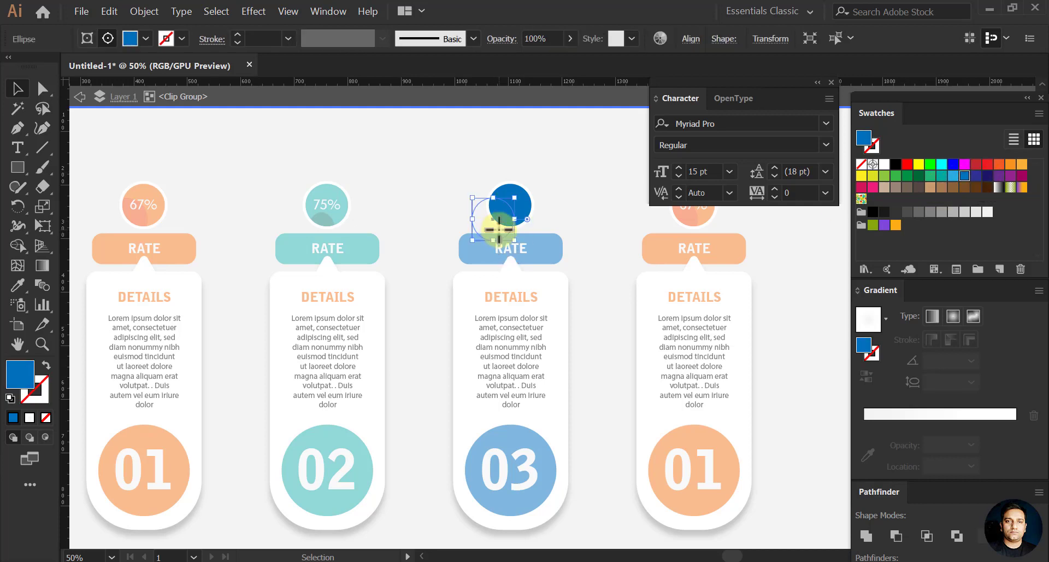
click(976, 176)
Move the dark ellipse over the upper-left part of the third percentage circle, rotate it and nudge it left
drag(501, 211, 501, 173)
scroll(522, 183, up, 2)
drag(496, 261, 532, 225)
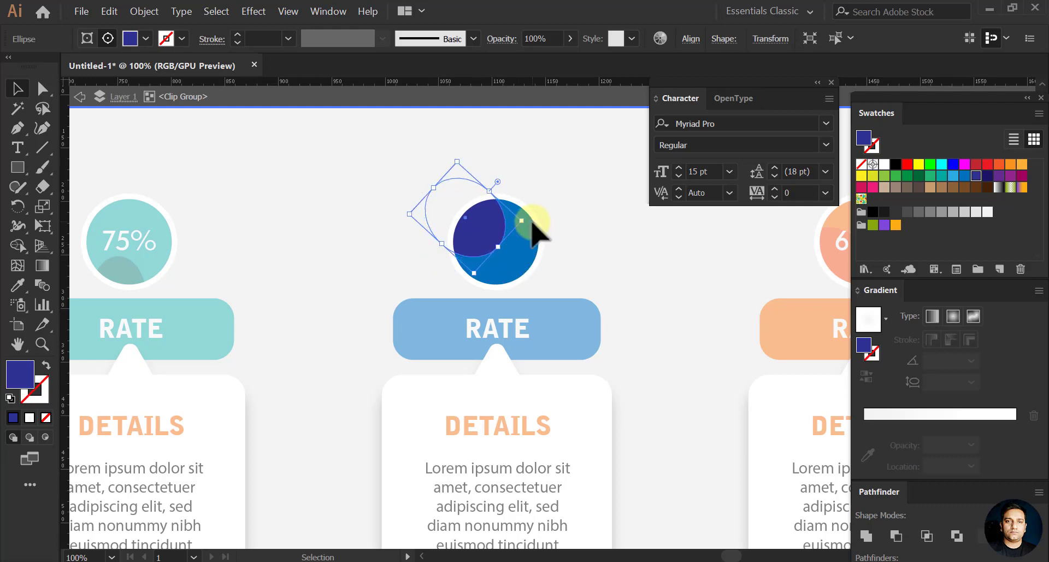
key(Left)
key(Left)
key(Left)
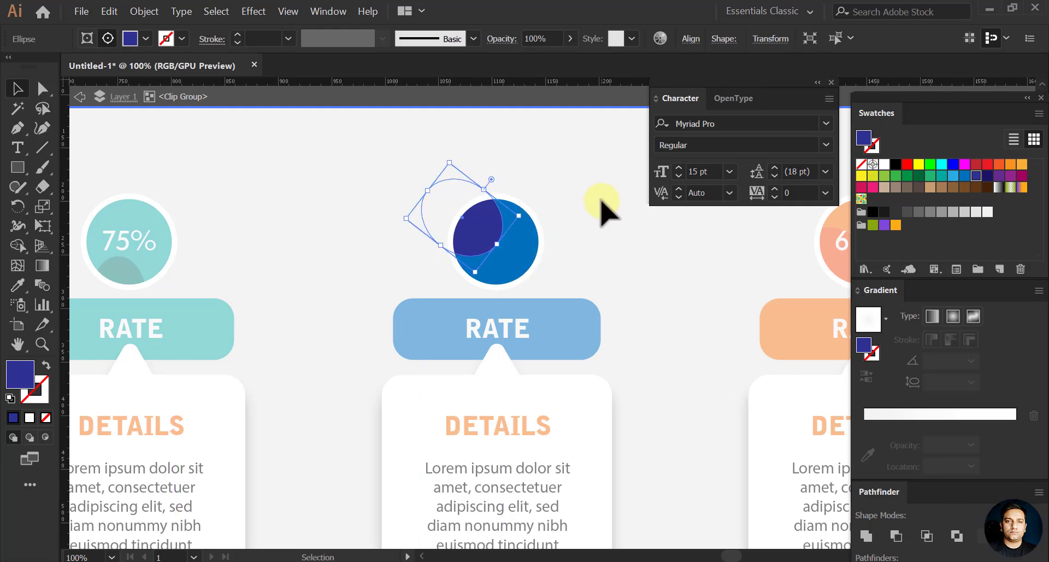
click(601, 210)
double_click(97, 113)
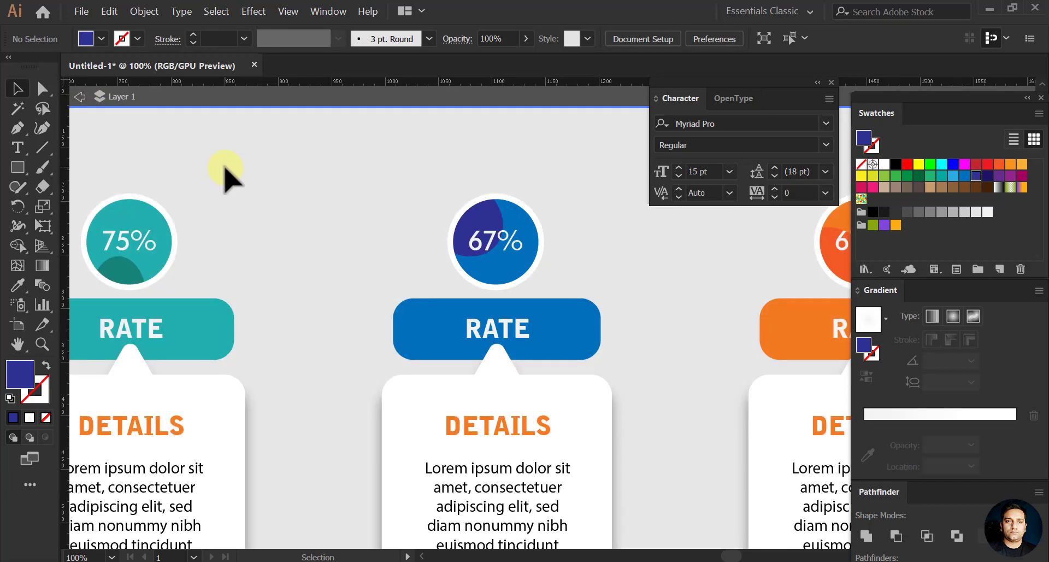
Change the third element's percentage text to 65% and leave isolation mode
double_click(486, 240)
key(Escape)
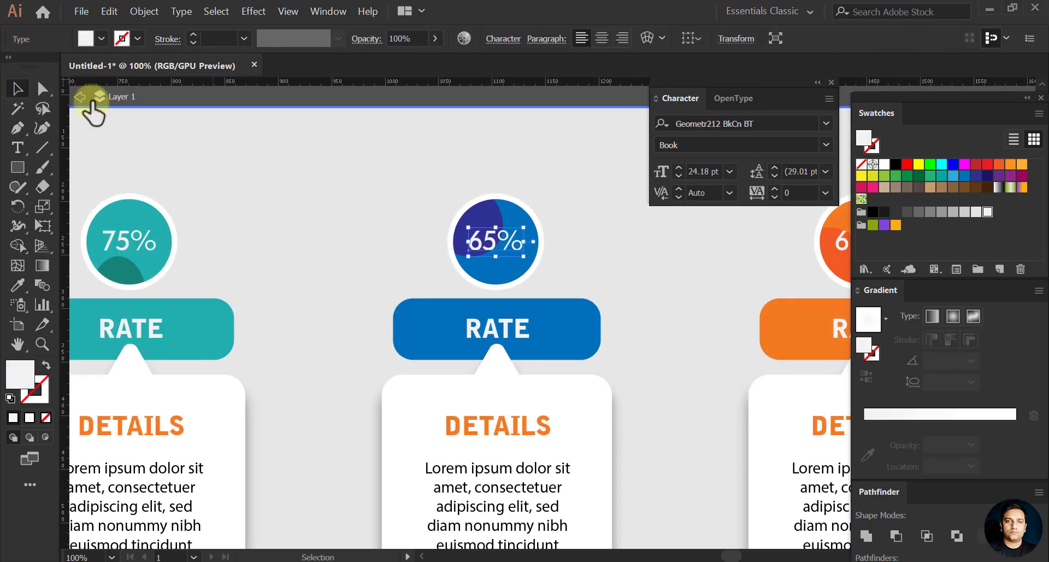
click(80, 97)
Match the third element's DETAILS heading to its blue RATE header by sampling the header's colour
scroll(369, 232, down, 2)
drag(409, 313, 577, 269)
drag(684, 310, 527, 336)
drag(662, 302, 563, 288)
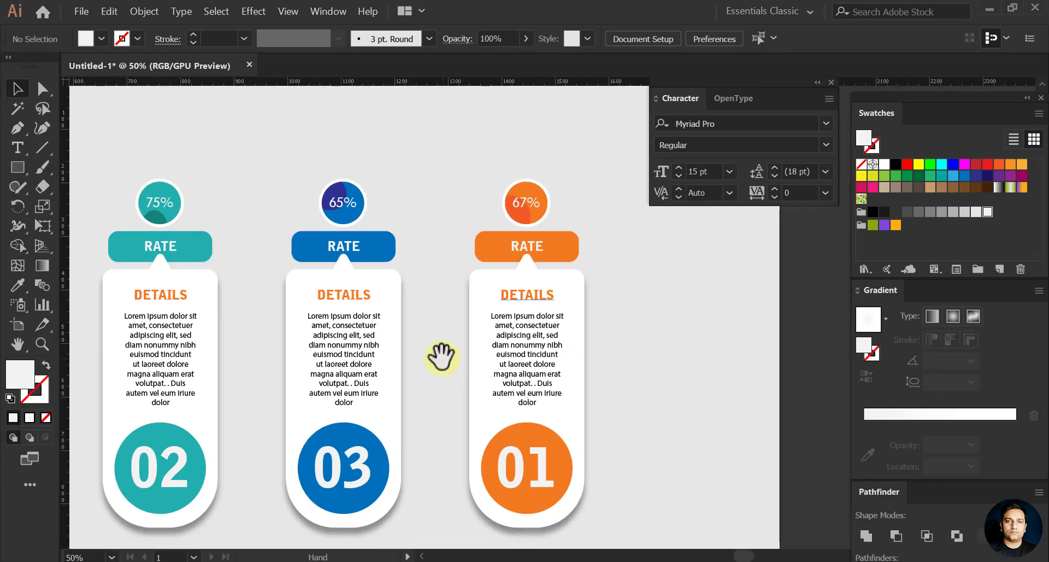
drag(437, 359, 579, 350)
click(507, 301)
key(i)
click(499, 253)
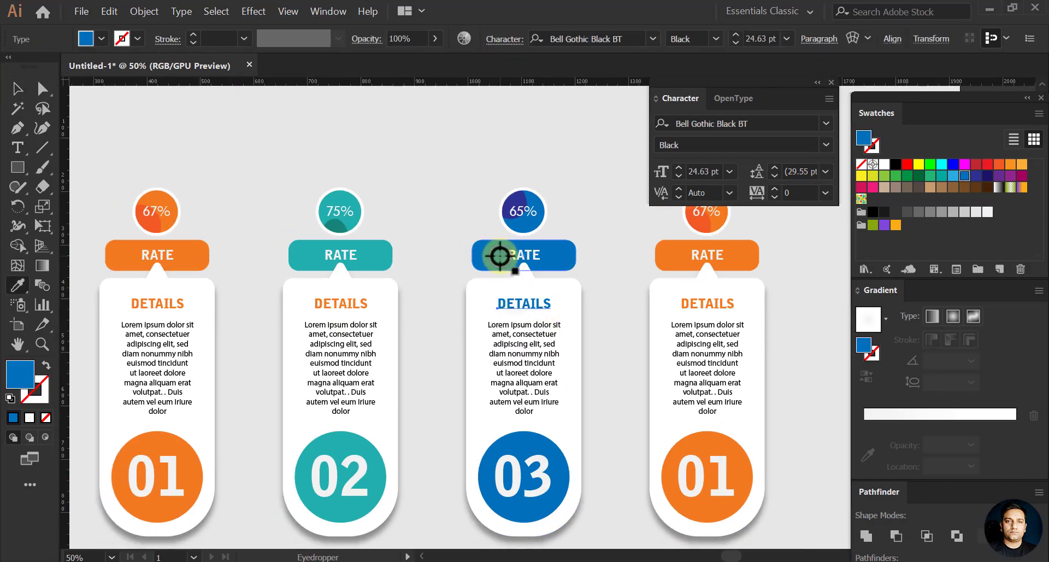
Match the second element's DETAILS heading to its teal RATE header by sampling the header's colour
click(25, 91)
click(351, 304)
key(i)
click(360, 255)
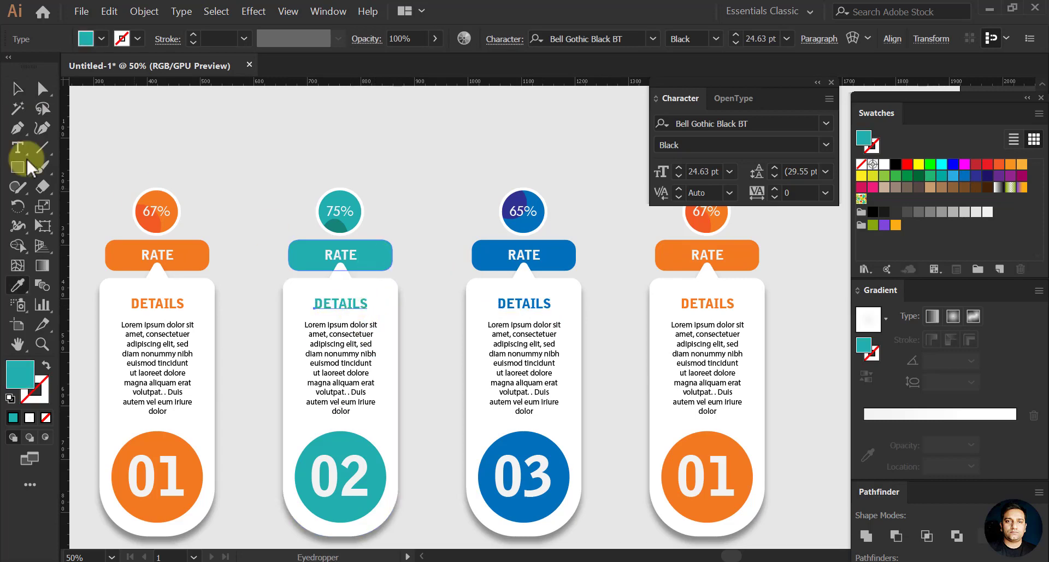
click(18, 88)
click(611, 307)
Shift the dark teal ellipse inside the second percentage circle slightly right, rotate it a little, and leave isolation mode
drag(618, 330, 553, 335)
drag(268, 234, 392, 237)
scroll(351, 254, up, 4)
double_click(377, 246)
click(386, 252)
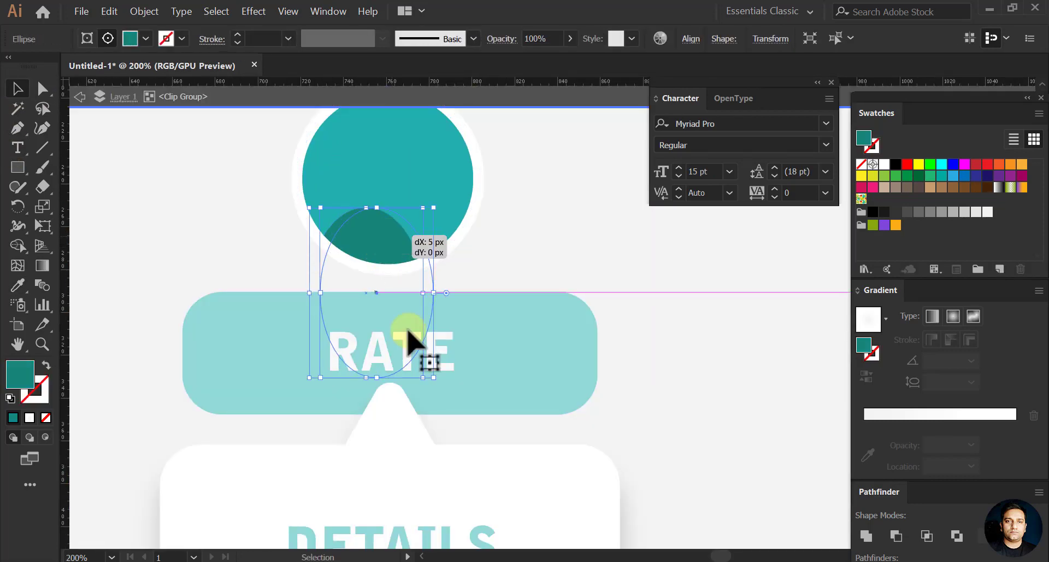
mouse_move(434, 387)
mouse_down()
mouse_move(410, 388)
mouse_move(429, 384)
mouse_up()
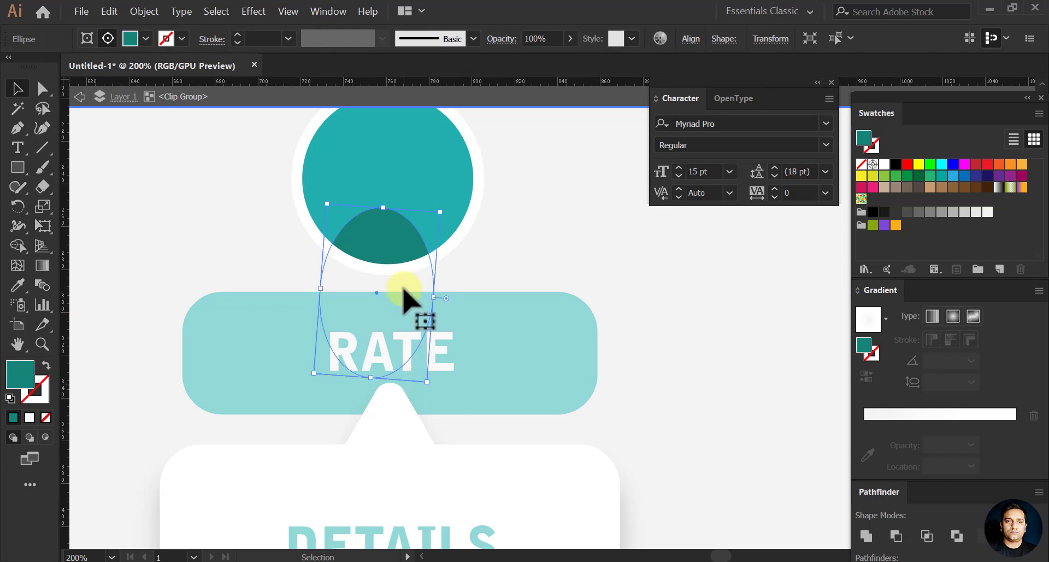
drag(382, 249, 387, 249)
drag(429, 388, 435, 386)
click(79, 97)
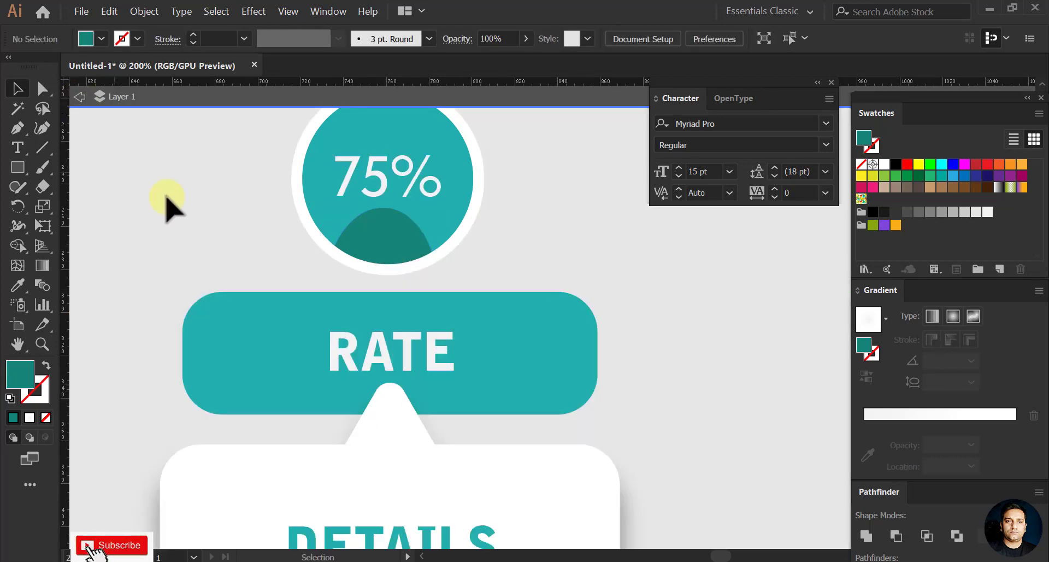
scroll(311, 283, down, 4)
drag(574, 269, 404, 290)
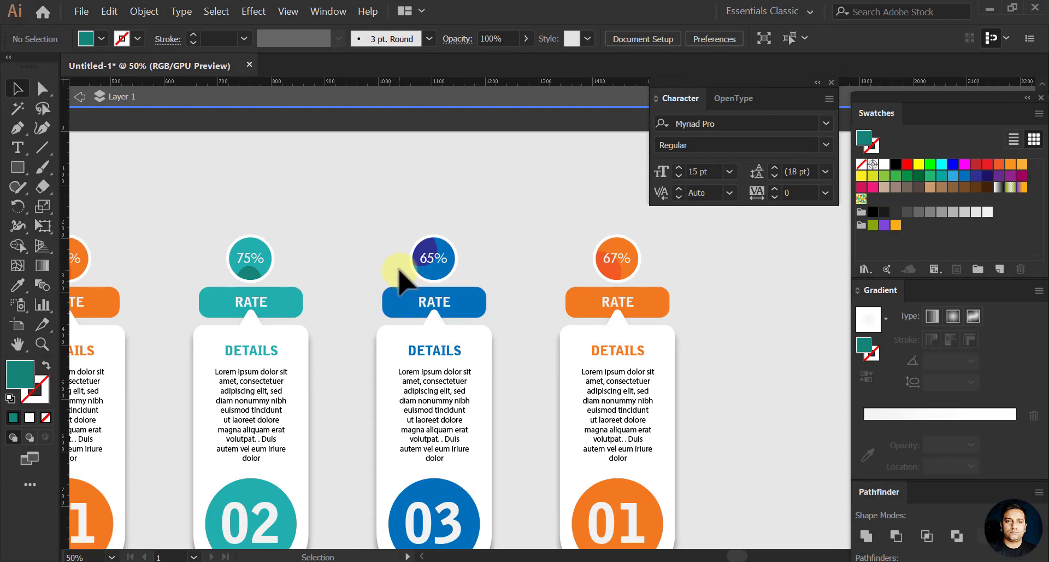
click(63, 98)
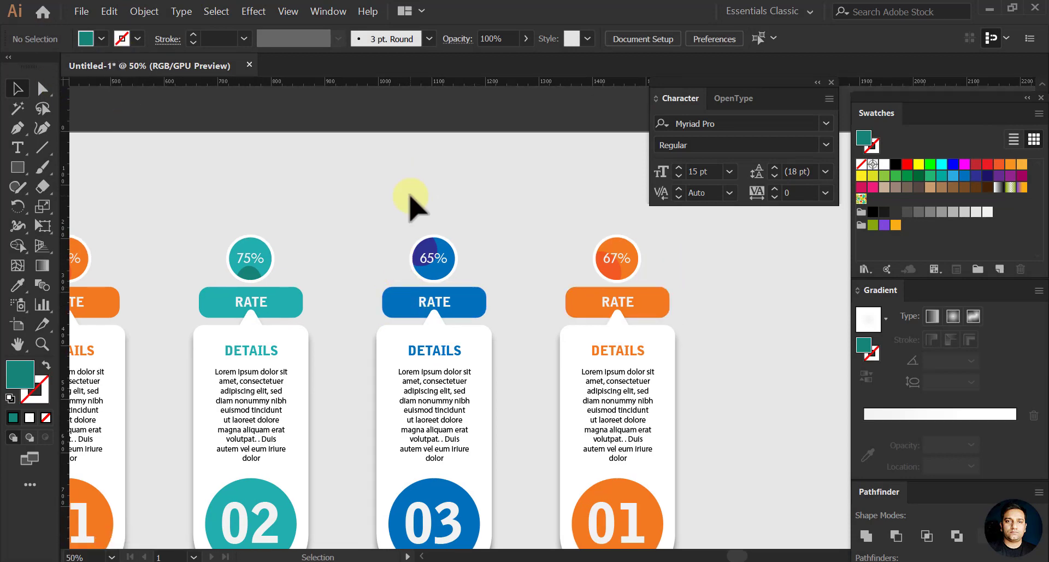
Ungroup the fourth infographic element and fill its RATE header rectangle with the red swatch
click(658, 300)
right_click(663, 323)
click(696, 417)
click(663, 309)
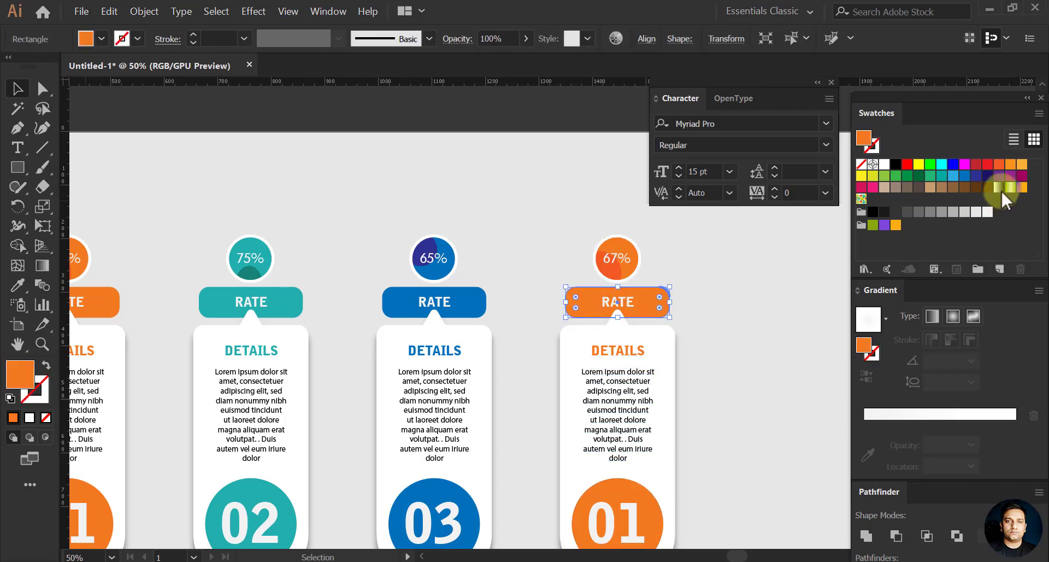
click(981, 165)
Fill the fourth element's number circle and percentage circle with the same red swatch
click(643, 489)
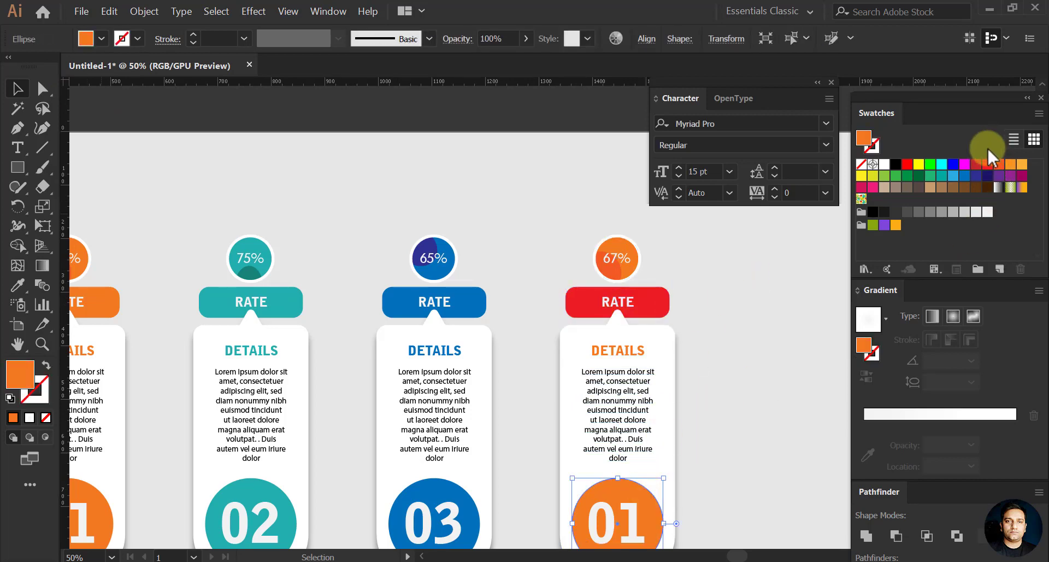
click(986, 164)
click(628, 270)
click(986, 164)
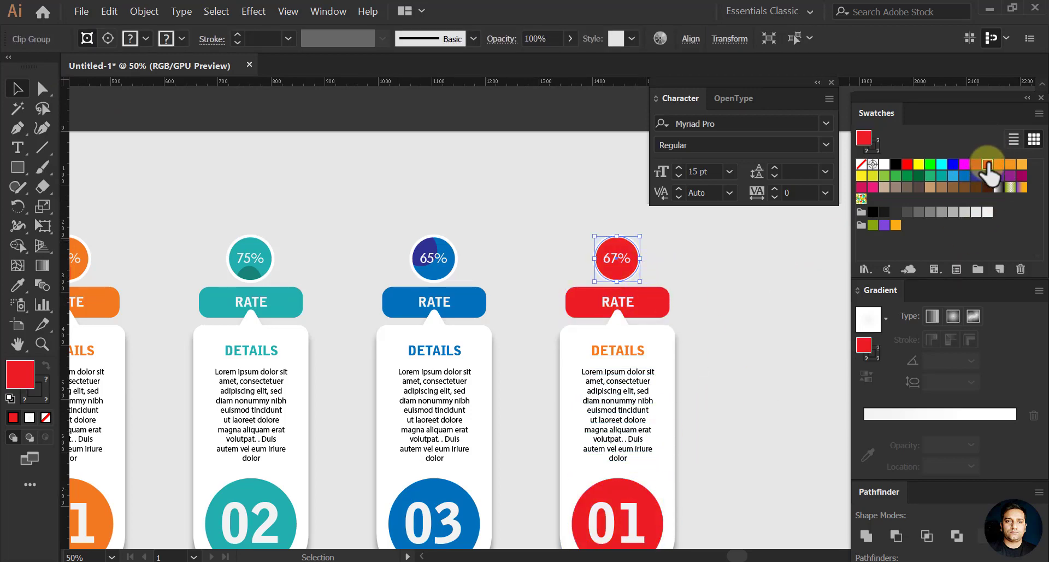
Fill the ellipse inside the fourth percentage circle with dark red, then narrow, tilt and place it over the circle's upper-left edge
double_click(613, 270)
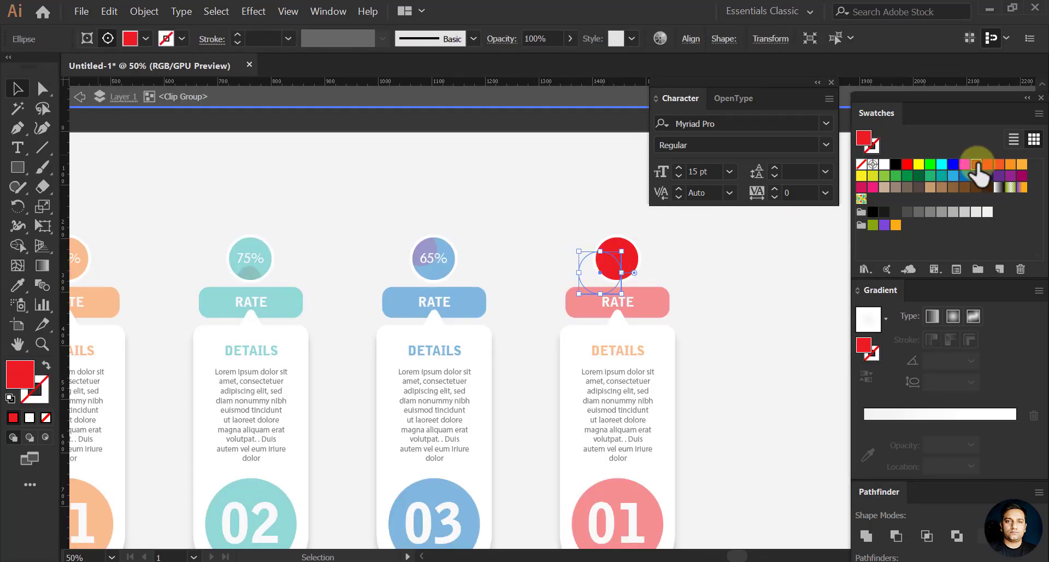
drag(600, 273, 610, 239)
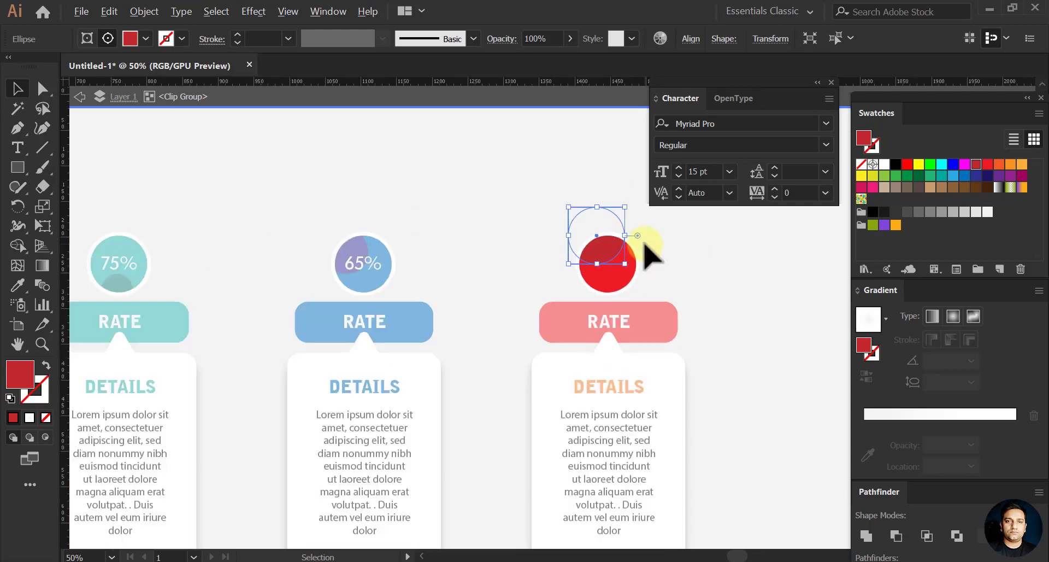
scroll(643, 240, up, 4)
drag(584, 303, 555, 273)
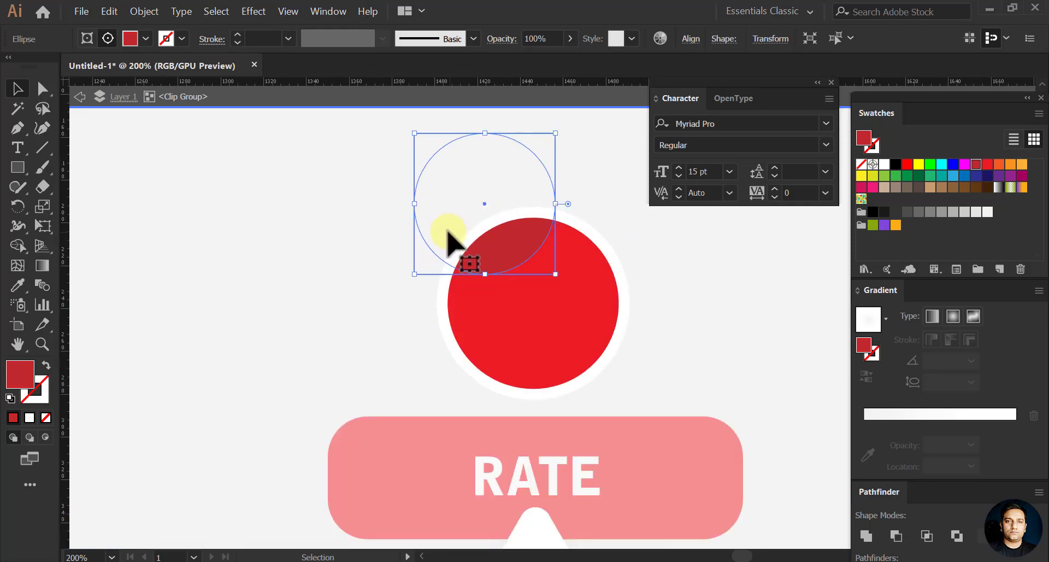
drag(417, 202, 441, 203)
drag(563, 282, 604, 243)
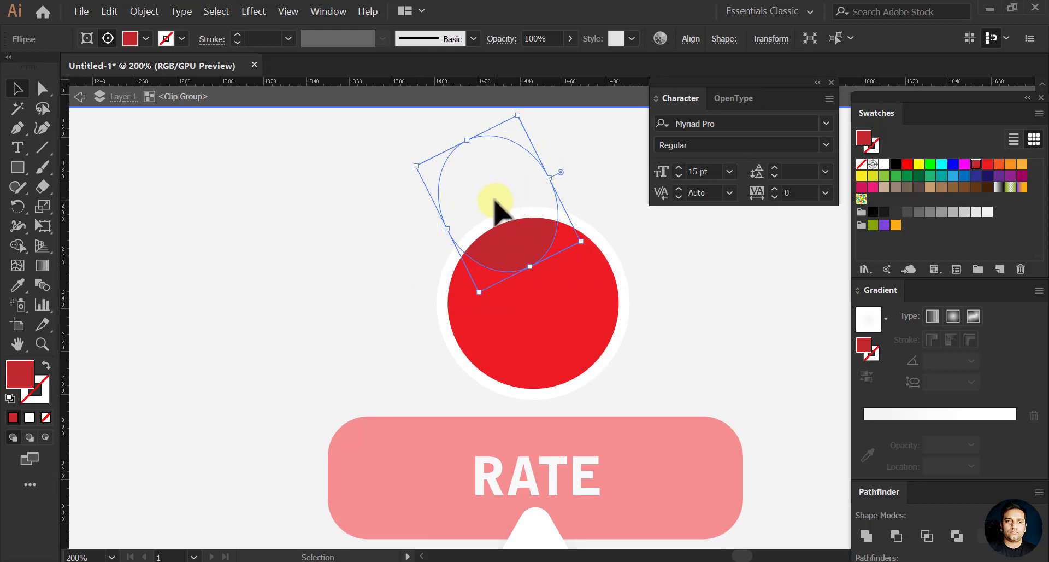
drag(495, 201, 486, 205)
click(81, 98)
Change the fourth element's percentage text to 70% and leave isolation mode
click(519, 309)
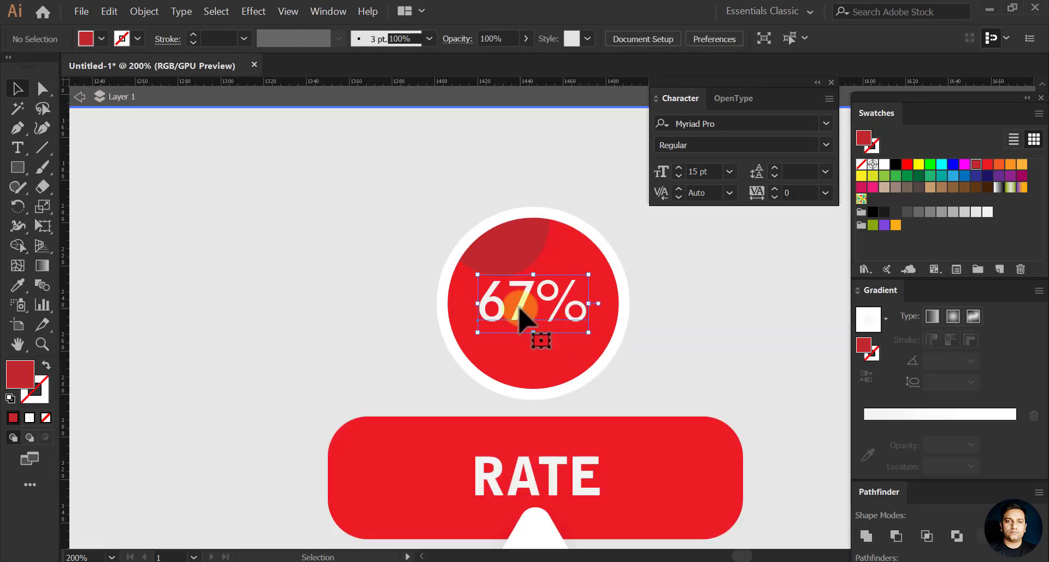
double_click(481, 297)
text(7)
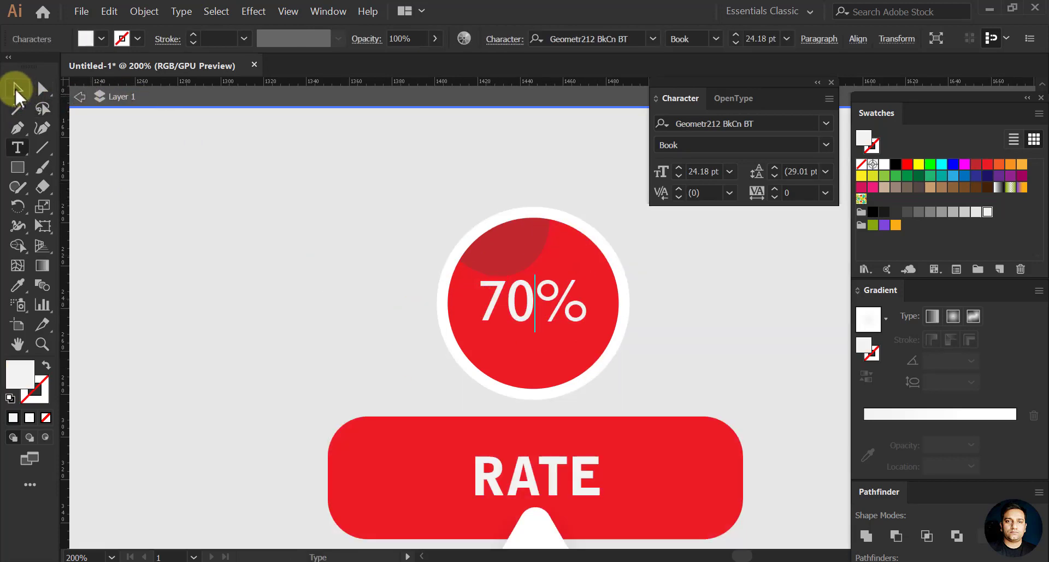
click(17, 90)
click(80, 98)
click(171, 208)
Fill the fourth element's DETAILS heading with the red swatch
scroll(325, 301, down, 4)
key(space)
drag(443, 417, 586, 320)
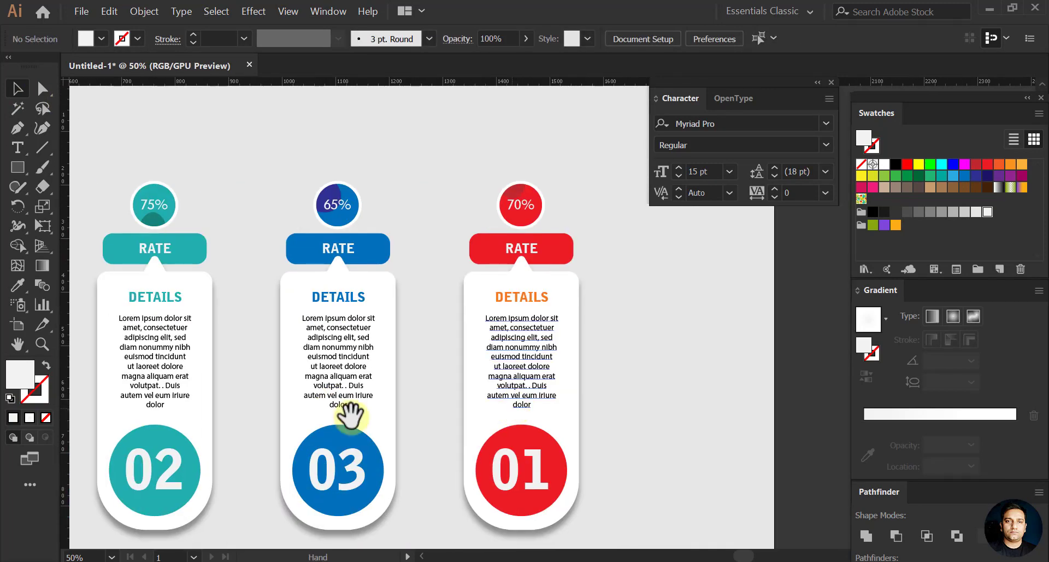
drag(350, 416, 534, 391)
click(618, 319)
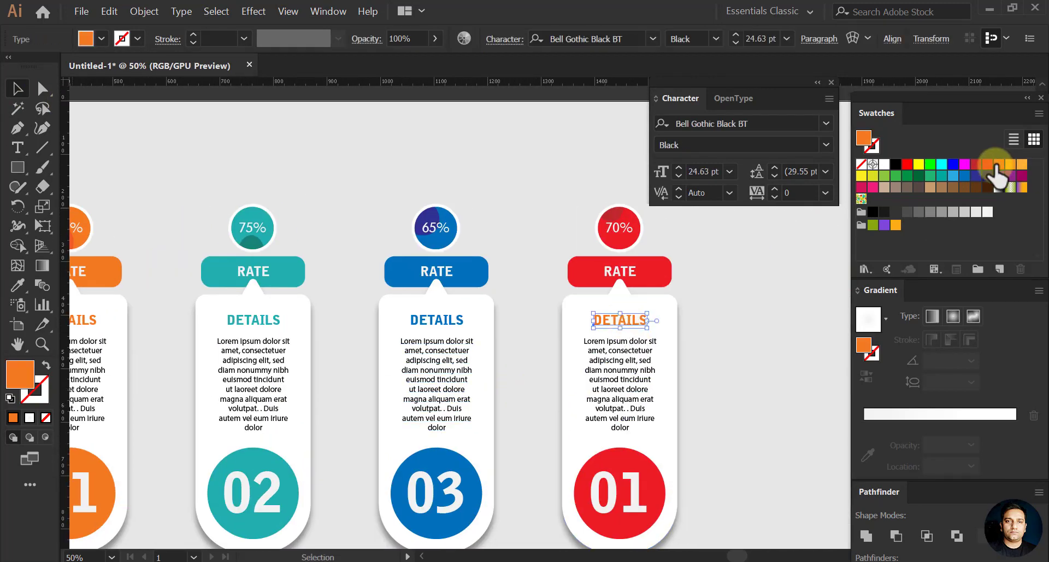
click(988, 164)
click(832, 305)
Change the fourth element's number text to 04 and deselect it
key(space)
drag(761, 312, 780, 255)
click(653, 454)
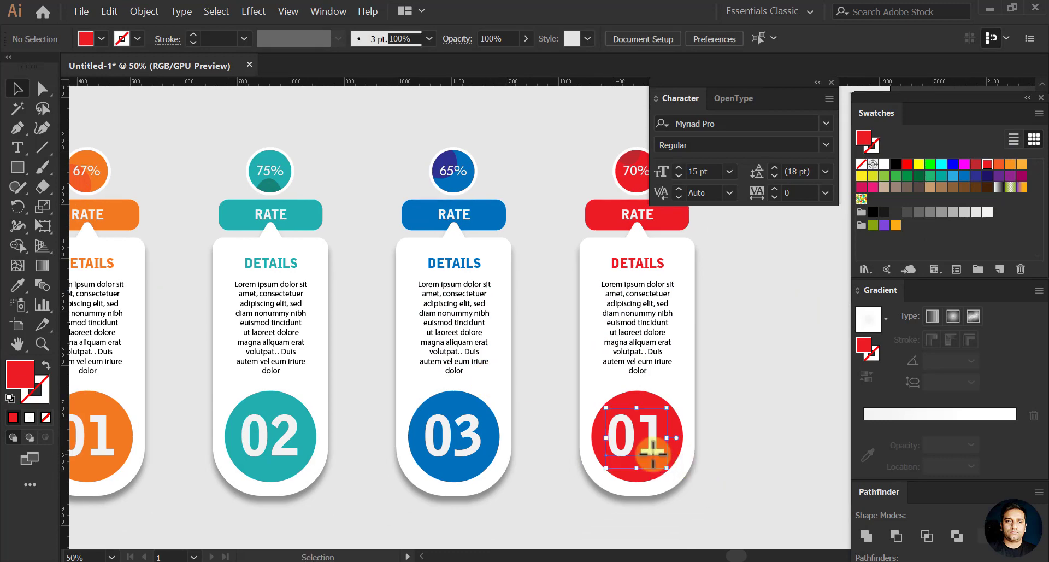
double_click(653, 453)
drag(645, 429, 668, 435)
click(16, 98)
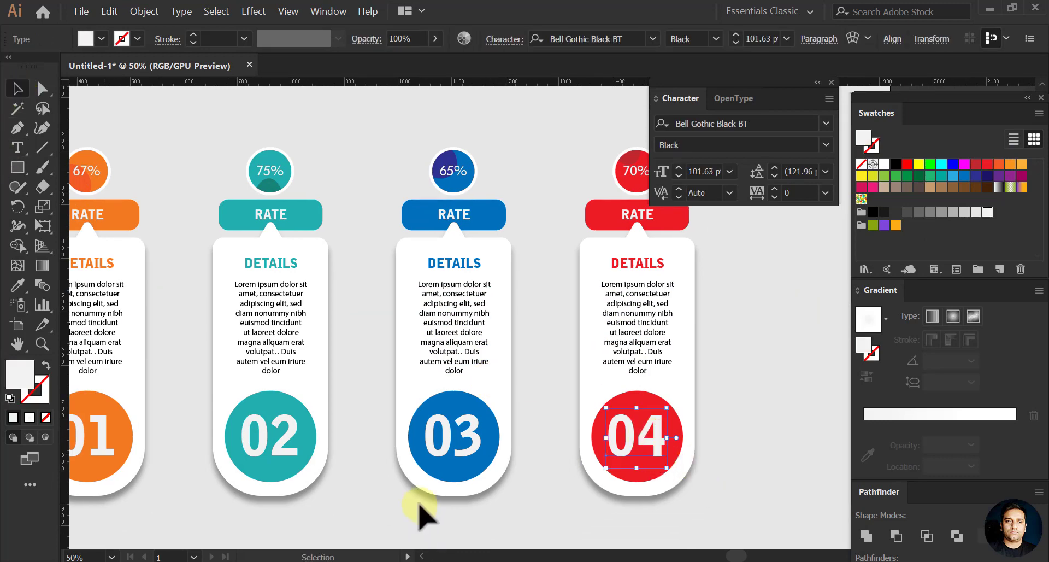
click(421, 504)
Group all four infographic elements together and move the group slightly lower and to the right on the artboard
scroll(438, 429, down, 3)
scroll(438, 428, up, 1)
drag(382, 458, 397, 442)
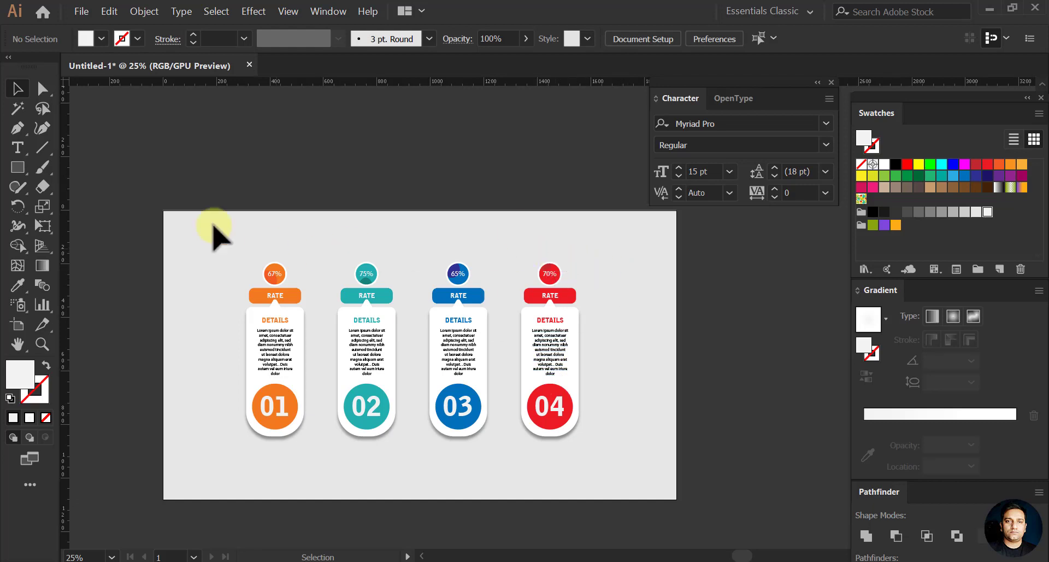
drag(214, 226, 619, 442)
right_click(551, 365)
click(585, 438)
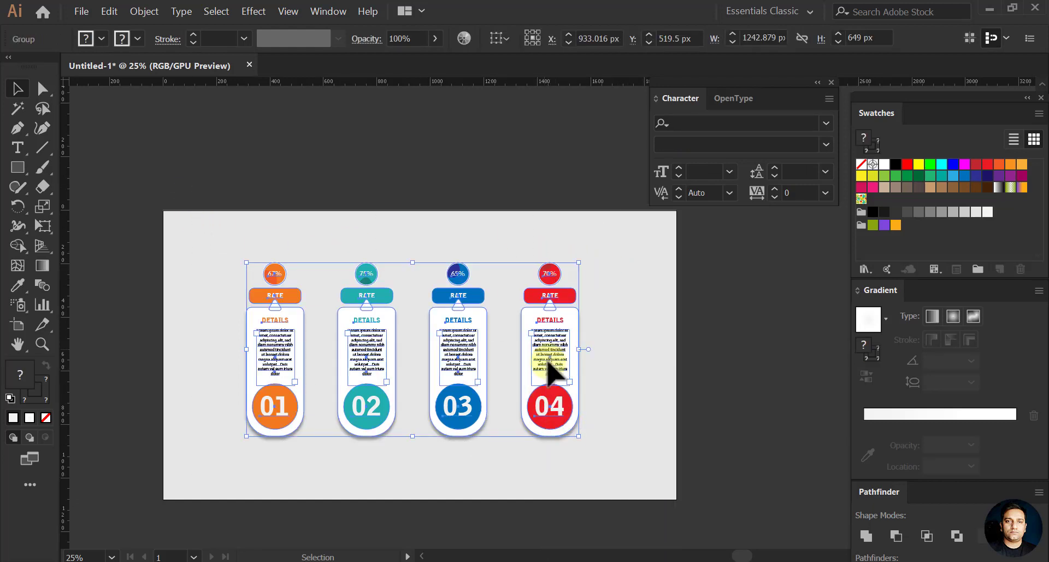
drag(548, 361, 562, 389)
click(645, 348)
Unlock the locked background rectangle
right_click(645, 349)
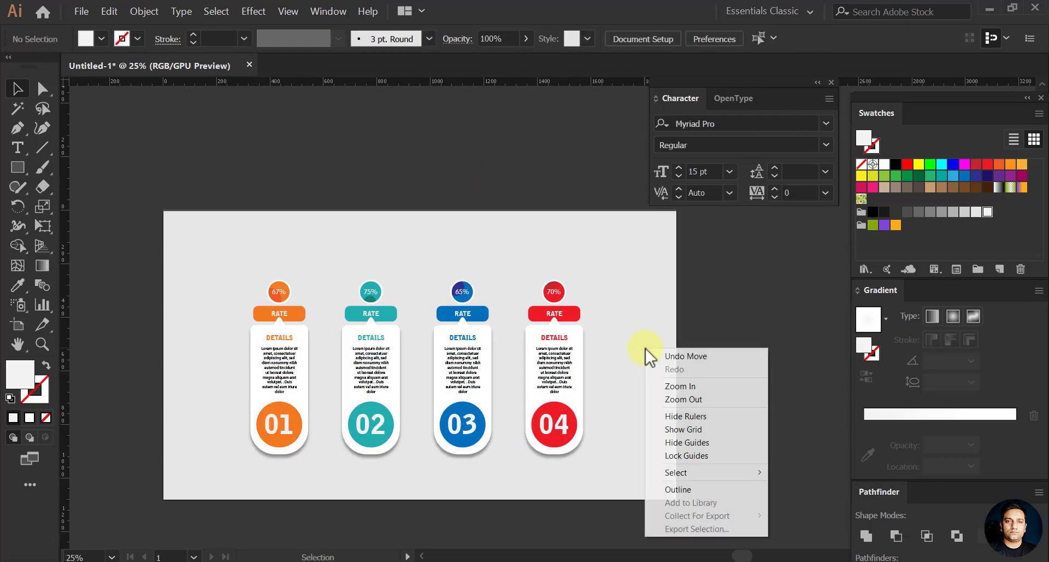
click(609, 277)
click(145, 11)
click(225, 110)
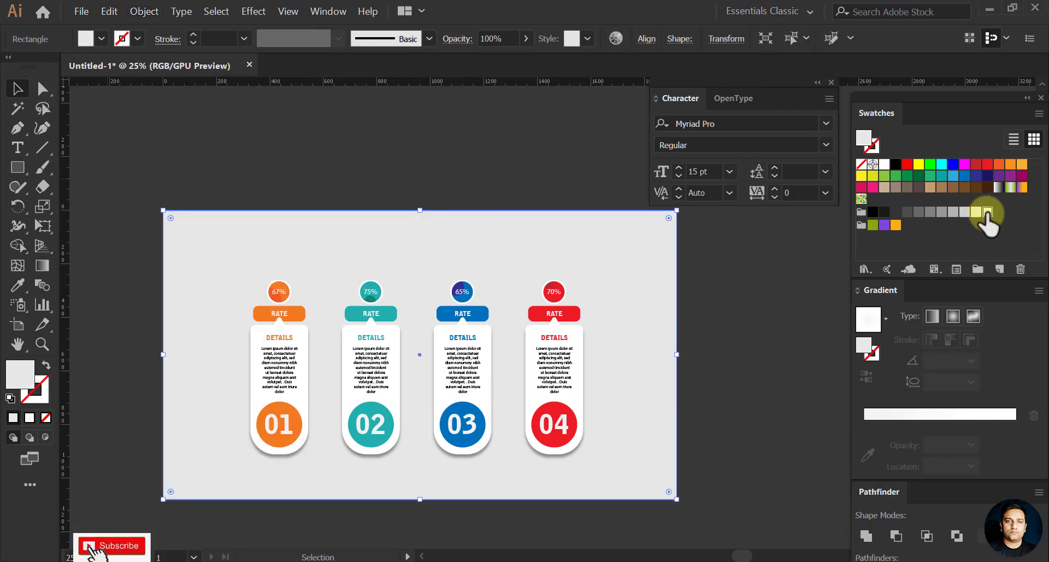
Fill the background rectangle with a gray of C 0, M 0, Y 0 and K 10 percent
click(988, 212)
double_click(16, 379)
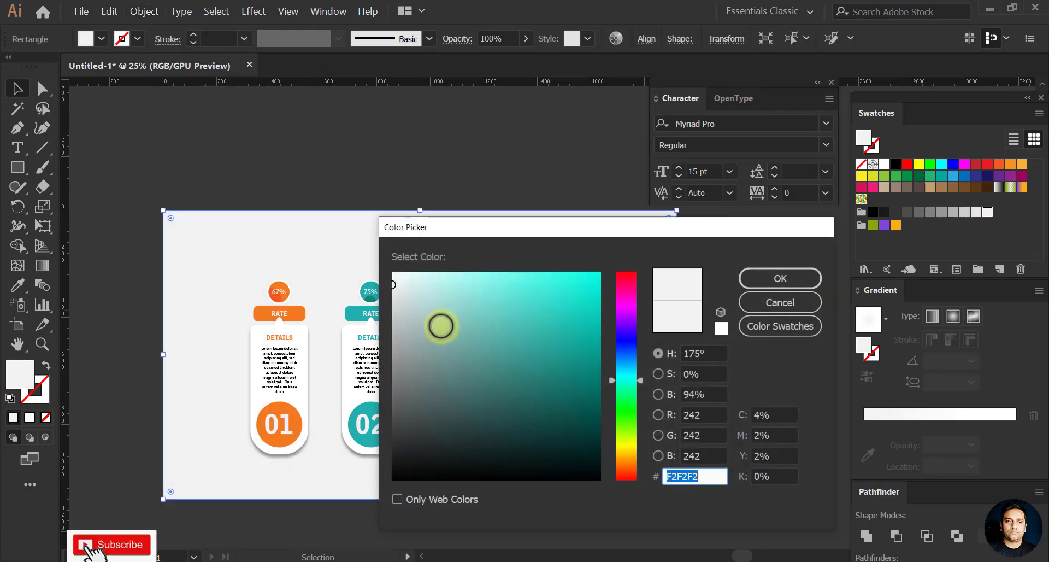
click(772, 457)
text(0)
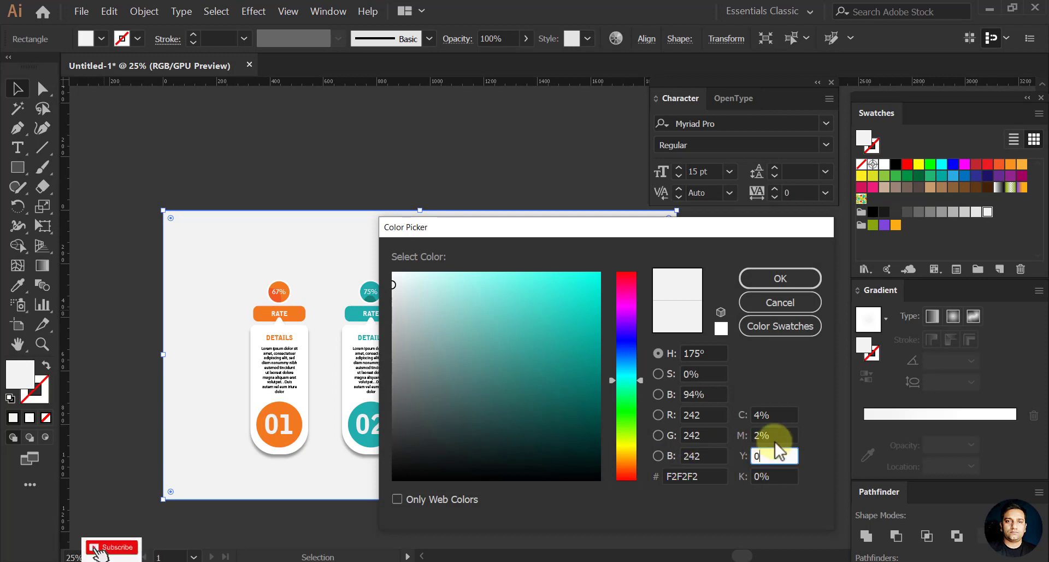
drag(775, 437, 745, 437)
text(0)
drag(776, 417, 749, 419)
text(0)
drag(787, 476, 748, 473)
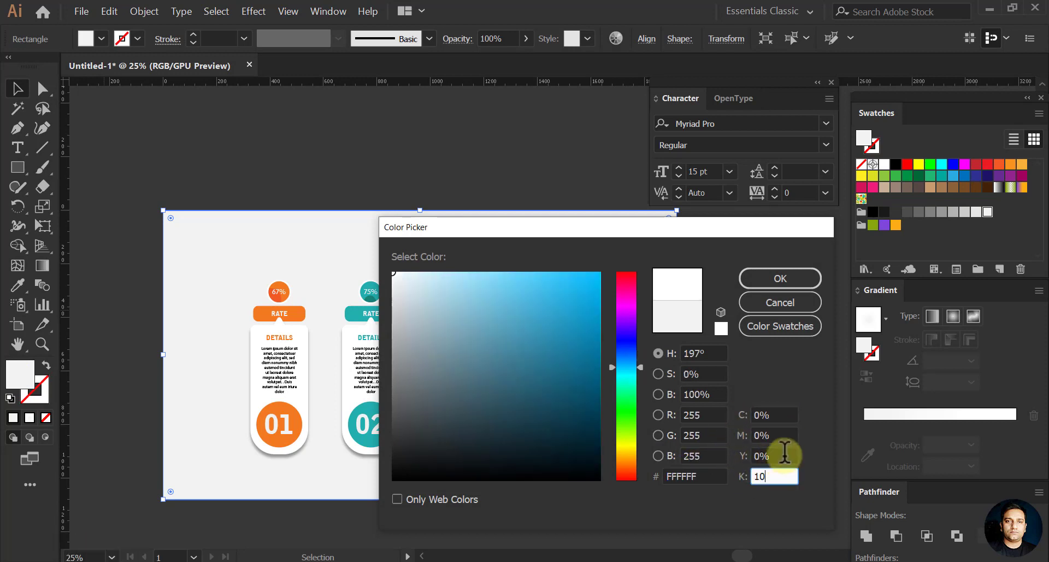
text(10)
key(Tab)
click(781, 279)
Apply the radial gradient to the background rectangle, extend its outer stop to 97.06% and color that stop white
click(903, 416)
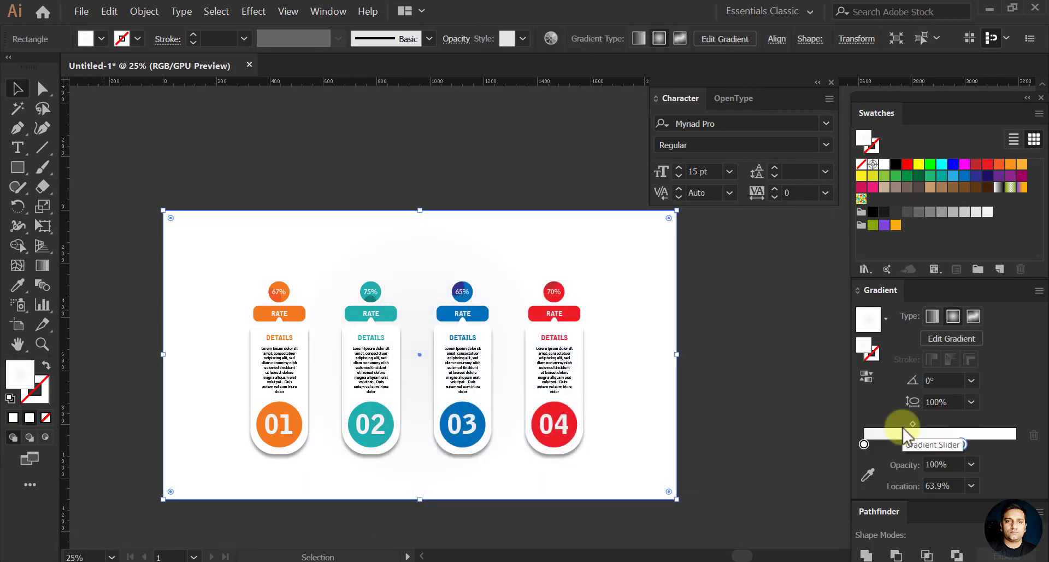
drag(961, 444, 1006, 444)
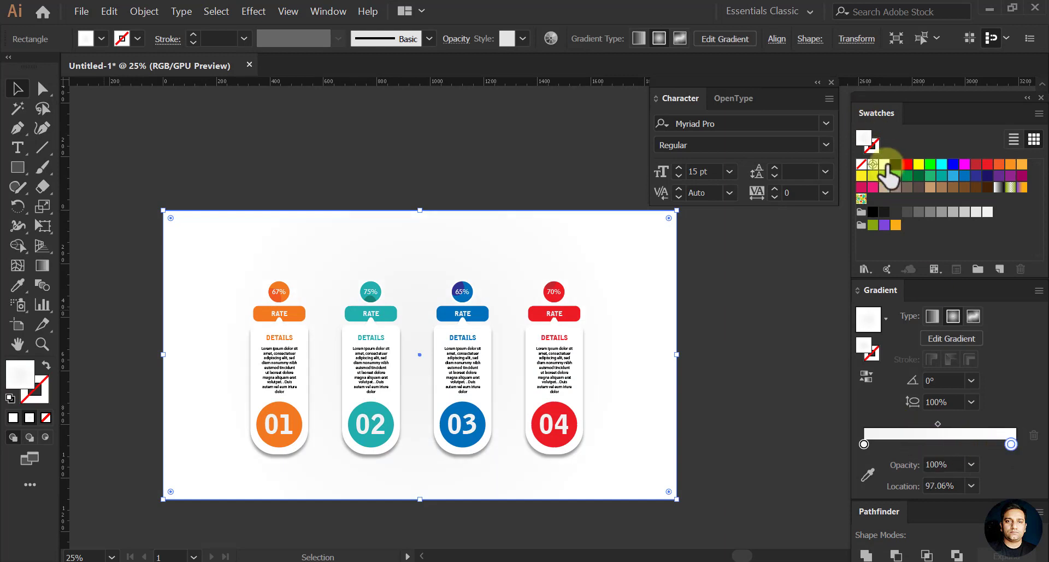
drag(886, 165, 1011, 445)
Color the starting stop of the background gradient with the light gray swatch E6E6E6
double_click(865, 443)
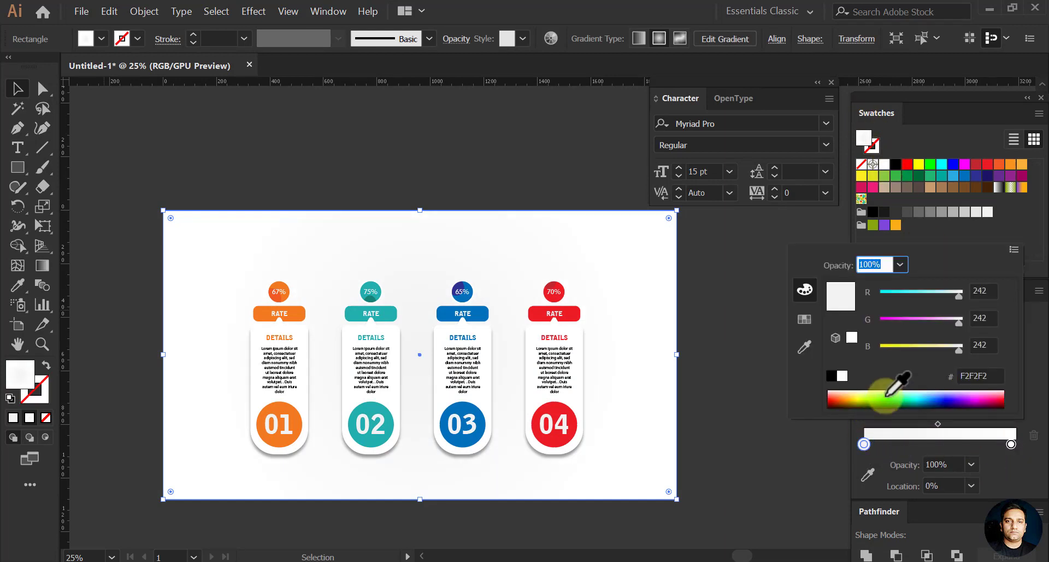
click(863, 447)
double_click(863, 443)
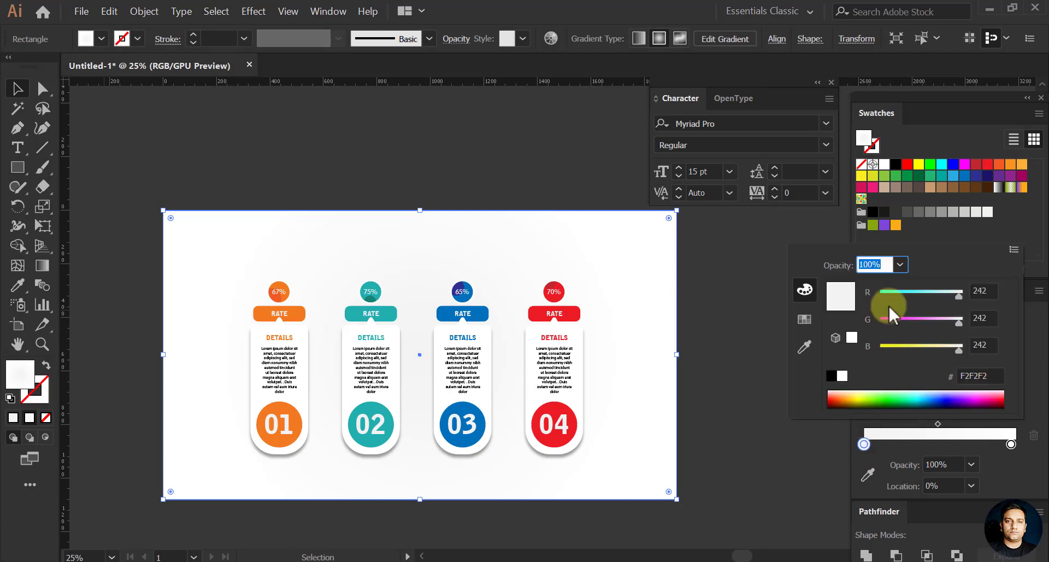
click(805, 320)
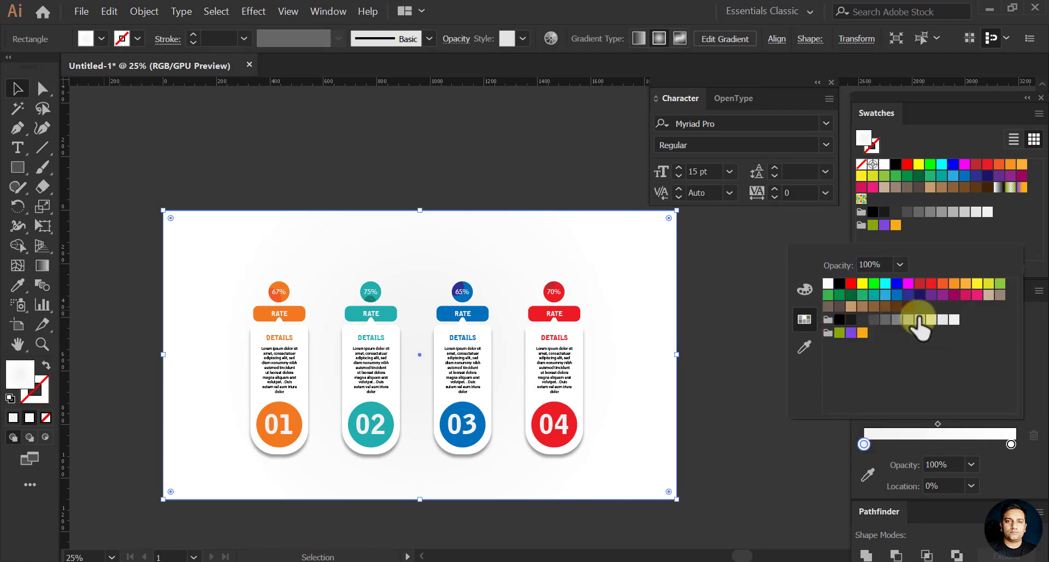
click(942, 320)
click(806, 289)
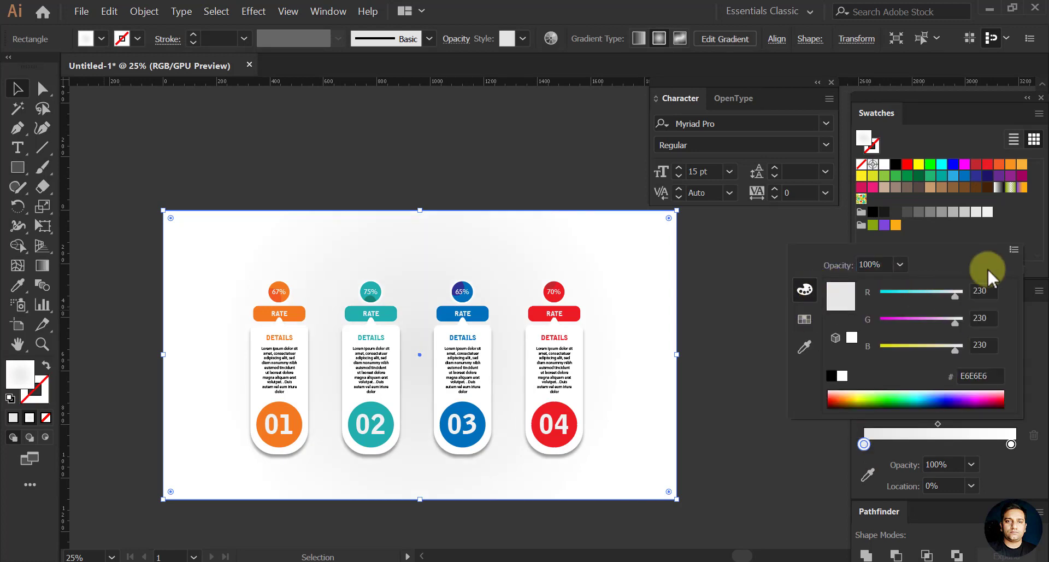
click(1014, 250)
click(943, 266)
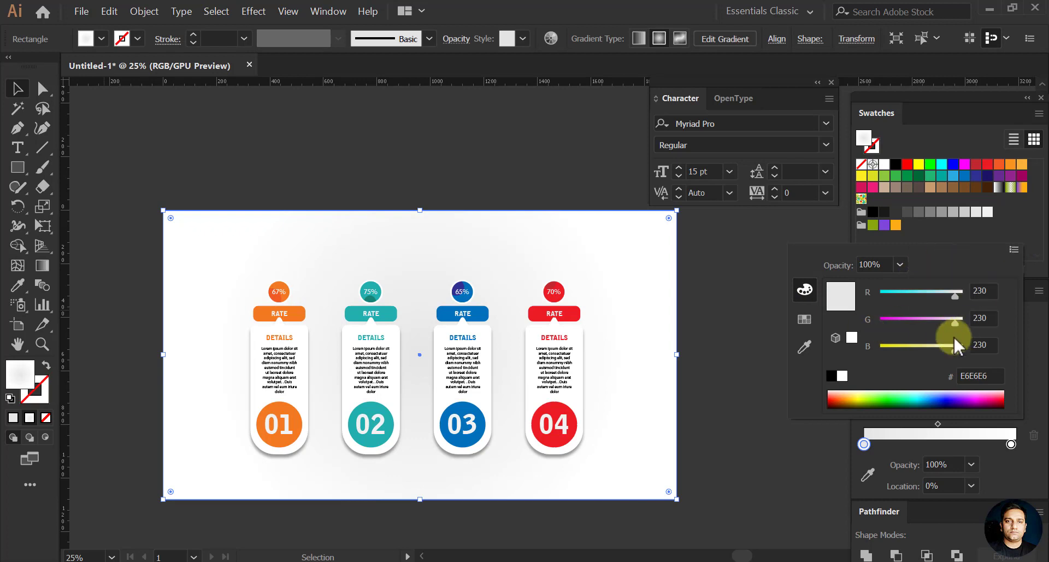
click(986, 211)
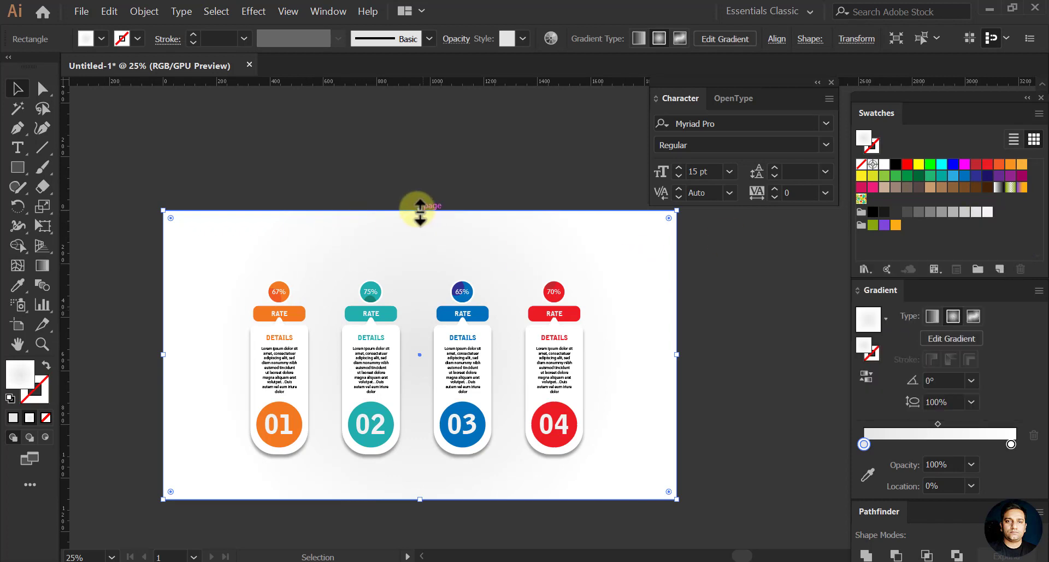
Shorten the gradient rectangle from its upper edge so it covers about the lower 44% of the artboard
drag(420, 210, 656, 375)
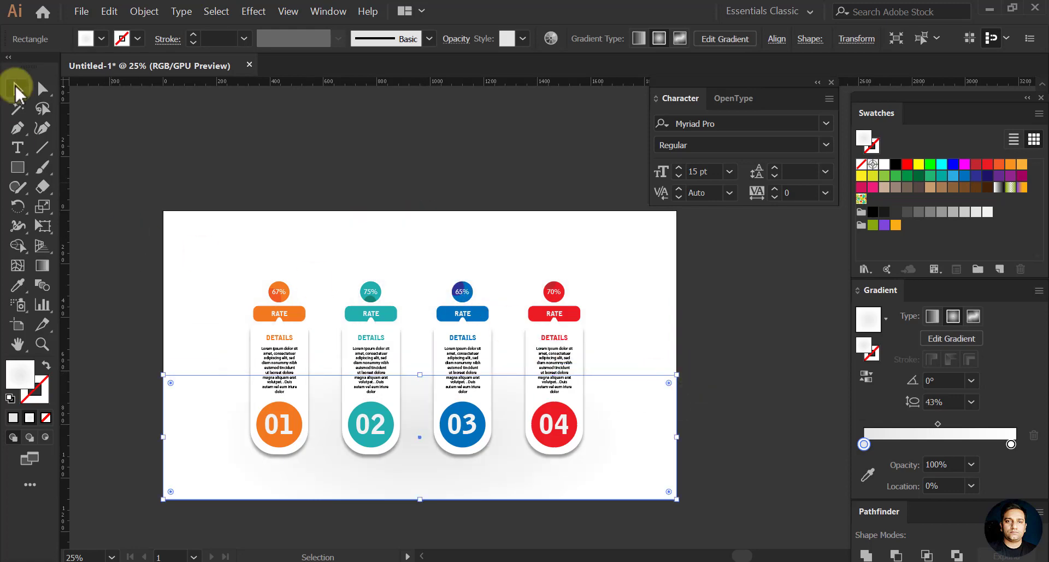
click(382, 245)
scroll(553, 344, up, 2)
scroll(563, 372, down, 1)
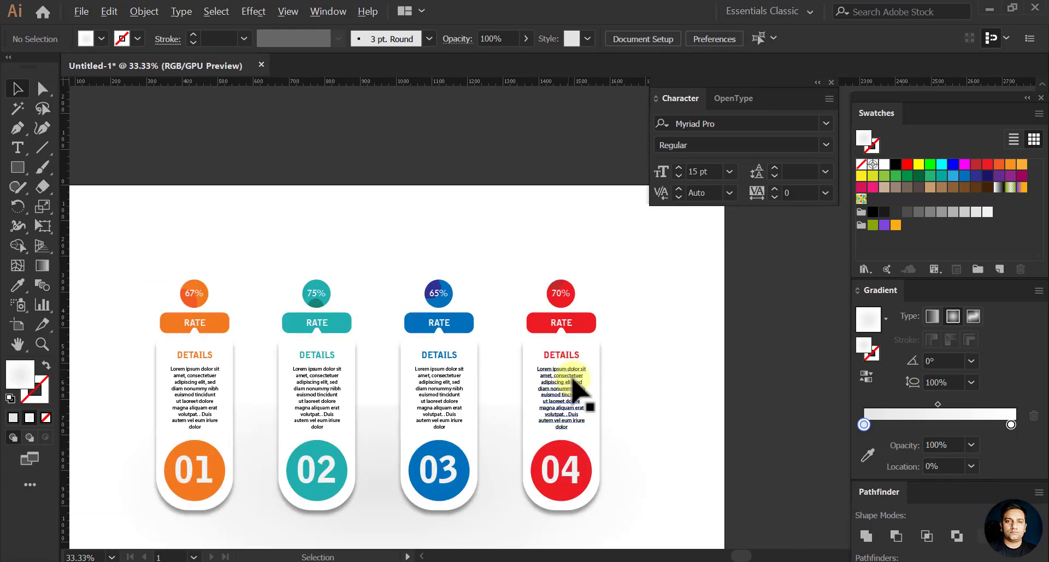
drag(390, 351, 464, 271)
click(398, 380)
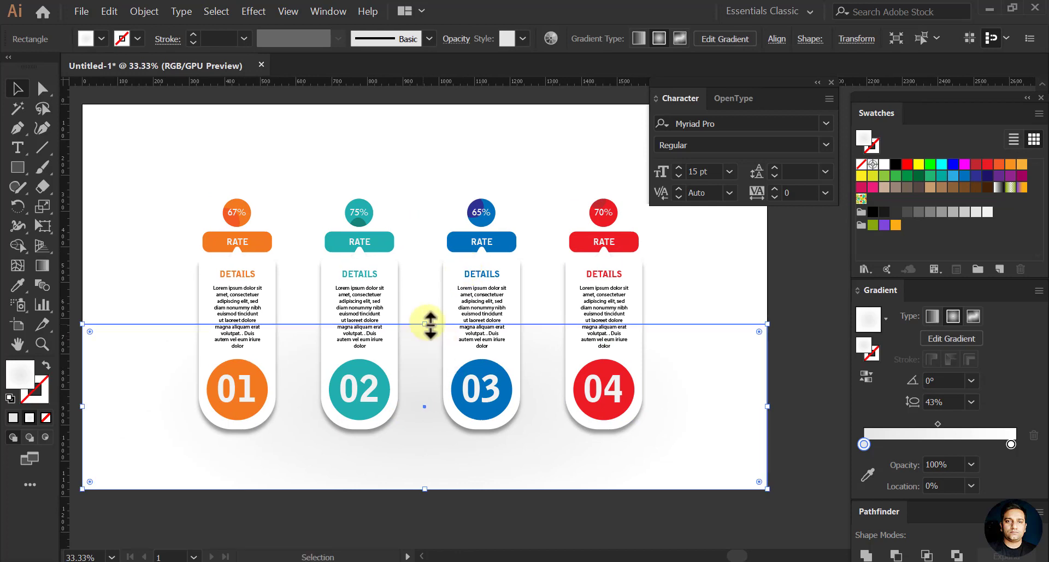
drag(425, 324, 425, 318)
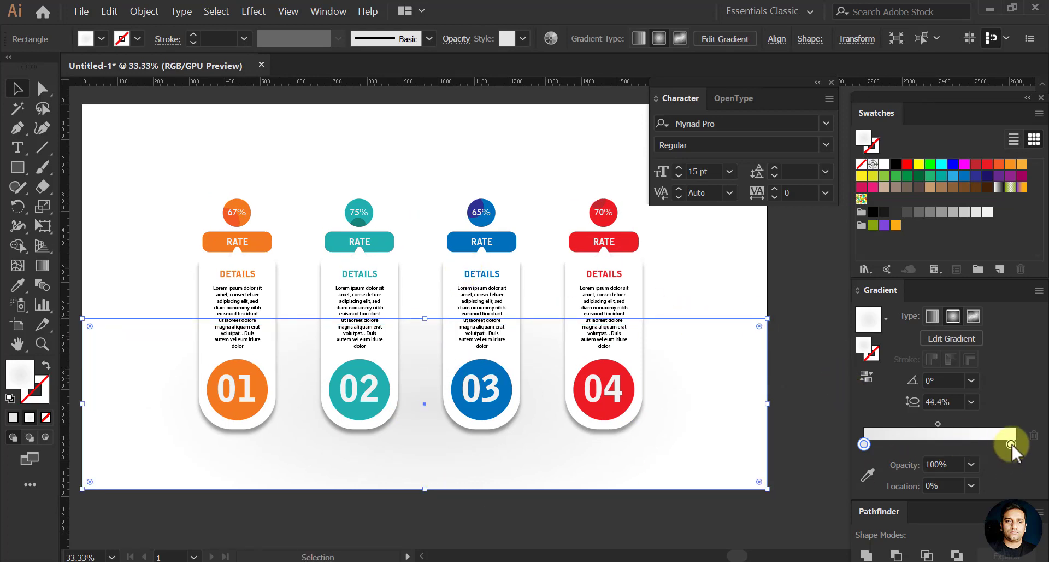
Reverse the rectangle's gradient stops, placing white at 2.18% and light gray at 100%, and deselect the rectangle
drag(933, 445, 921, 444)
drag(1005, 442, 1015, 444)
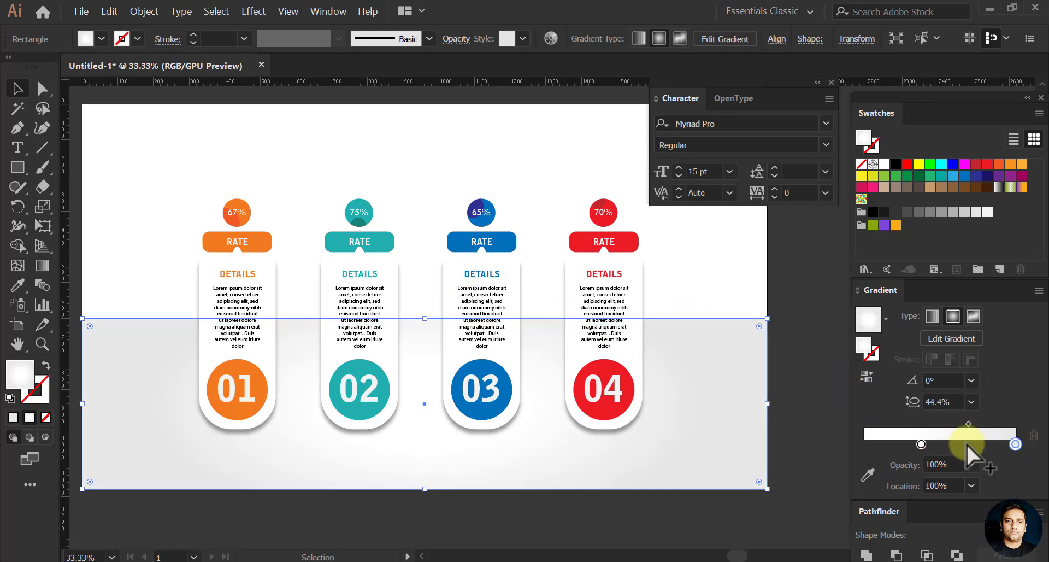
click(1015, 444)
drag(885, 165, 883, 387)
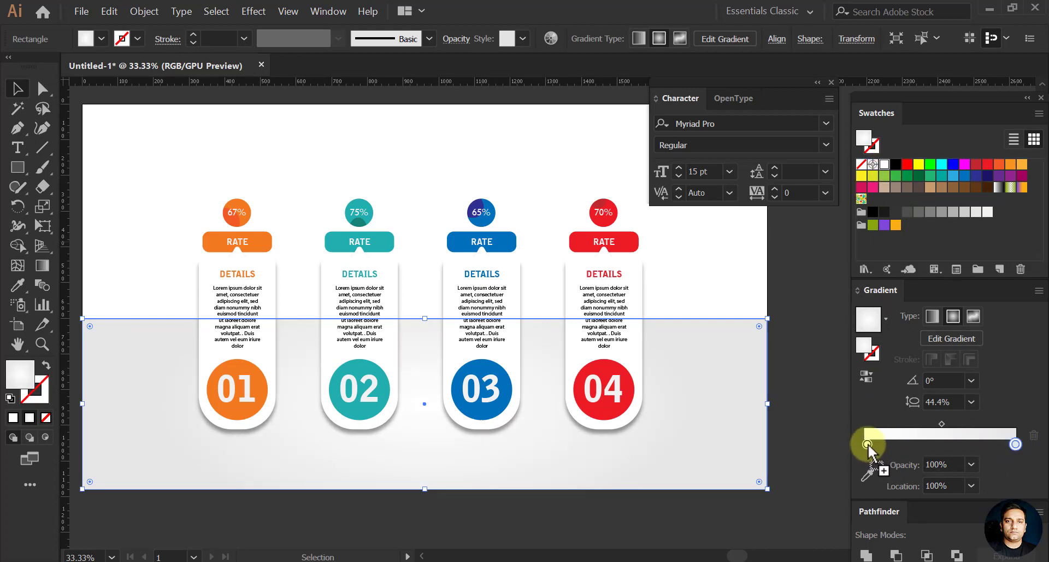
click(773, 357)
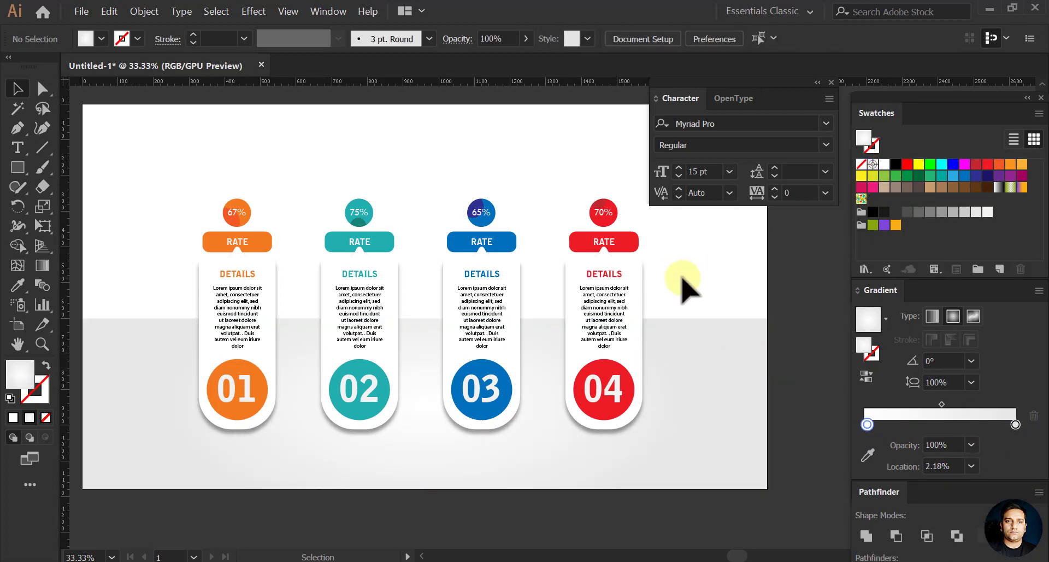
Change the lower rectangle's gradient to linear at a -90° angle and deselect it
click(105, 346)
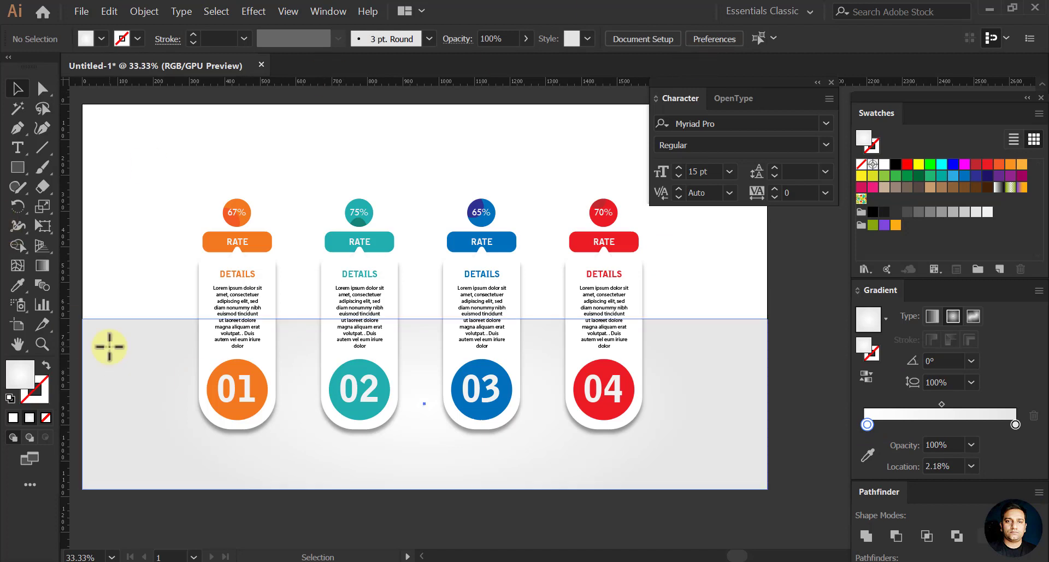
click(932, 316)
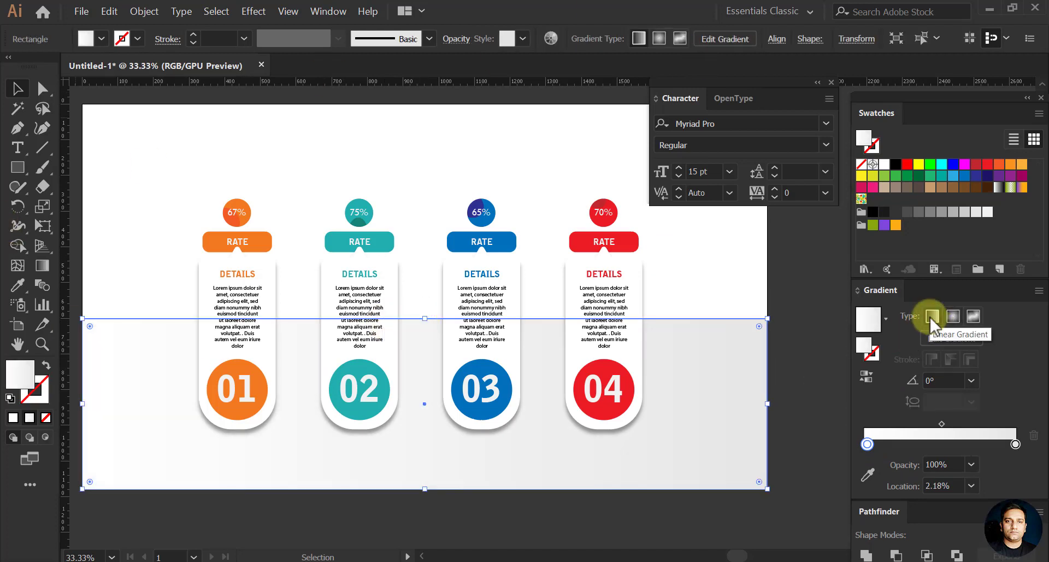
click(971, 381)
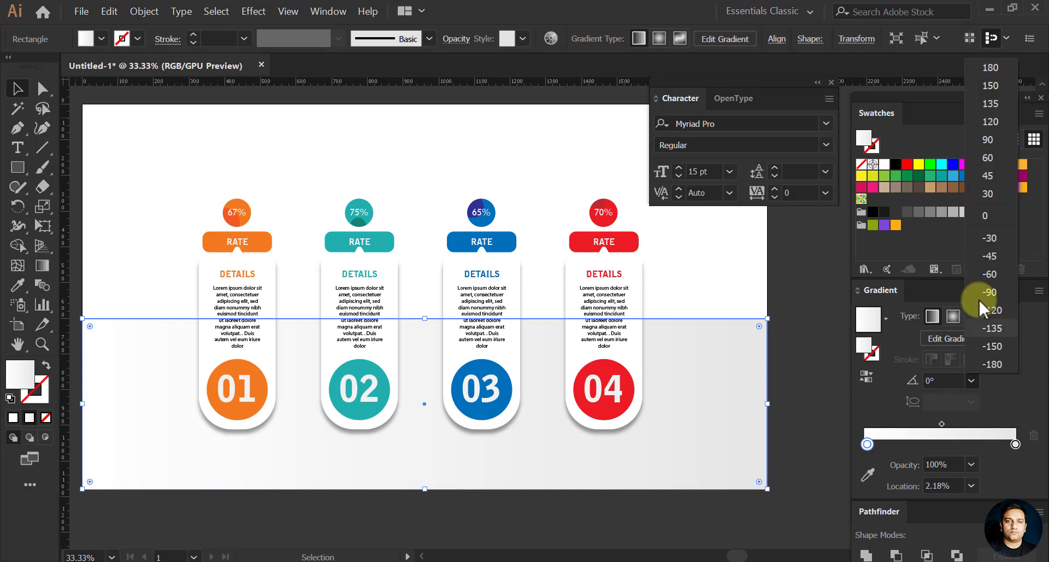
click(988, 140)
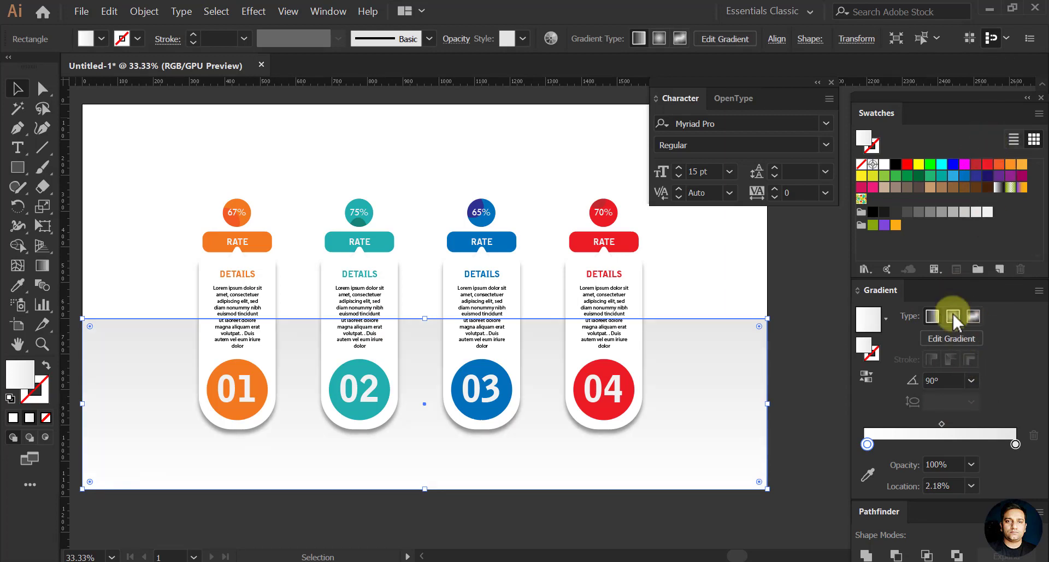
click(971, 381)
click(998, 296)
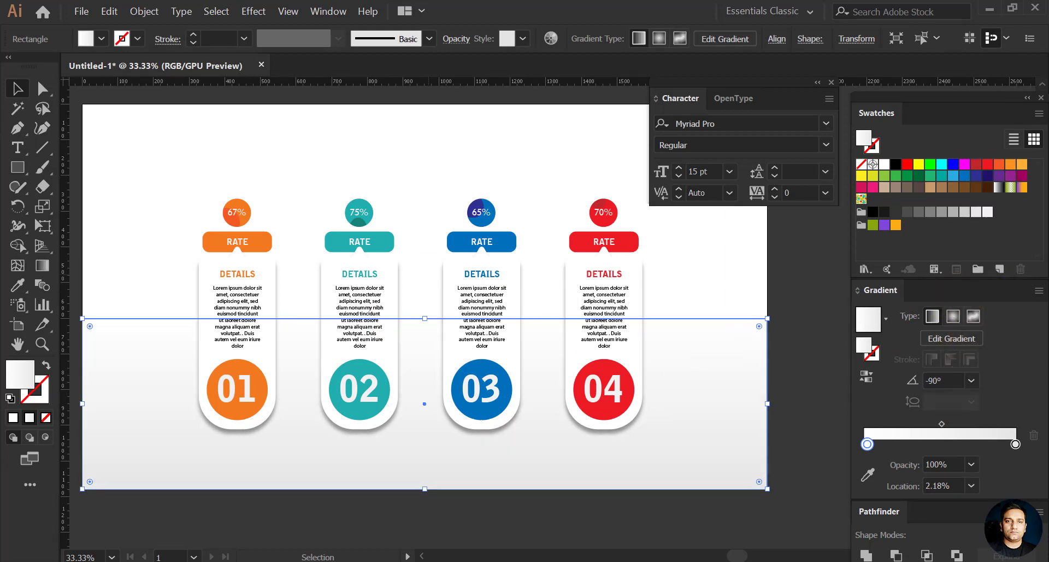
click(177, 210)
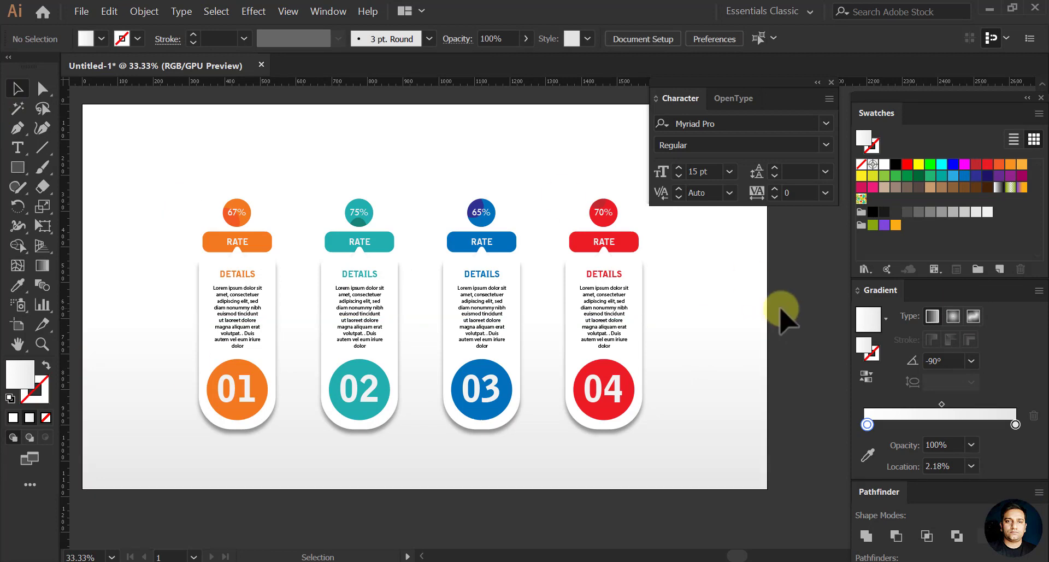
Lock the gradient rectangle on the lower part of the artboard
click(339, 320)
scroll(339, 321, down, 1)
right_click(604, 421)
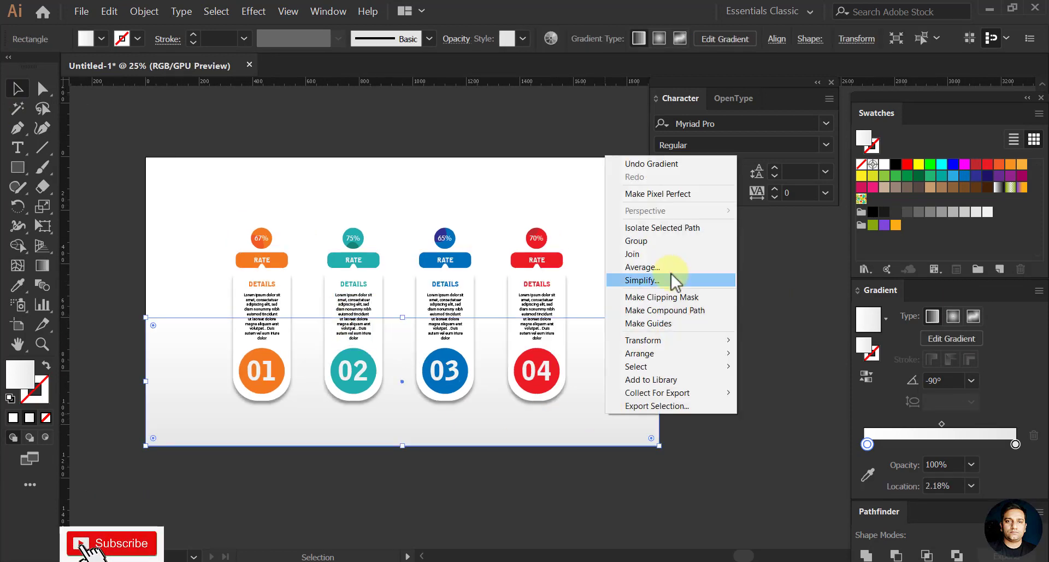
click(550, 409)
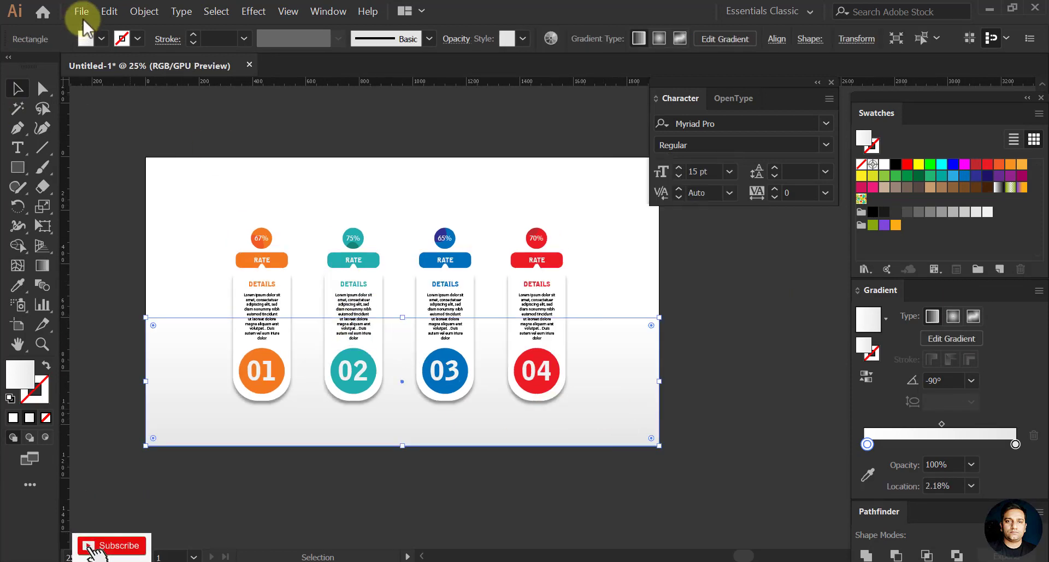
click(132, 12)
click(162, 109)
Move the group of four elements slightly up and enlarge it proportionally to about 1431 by 731 px
click(243, 271)
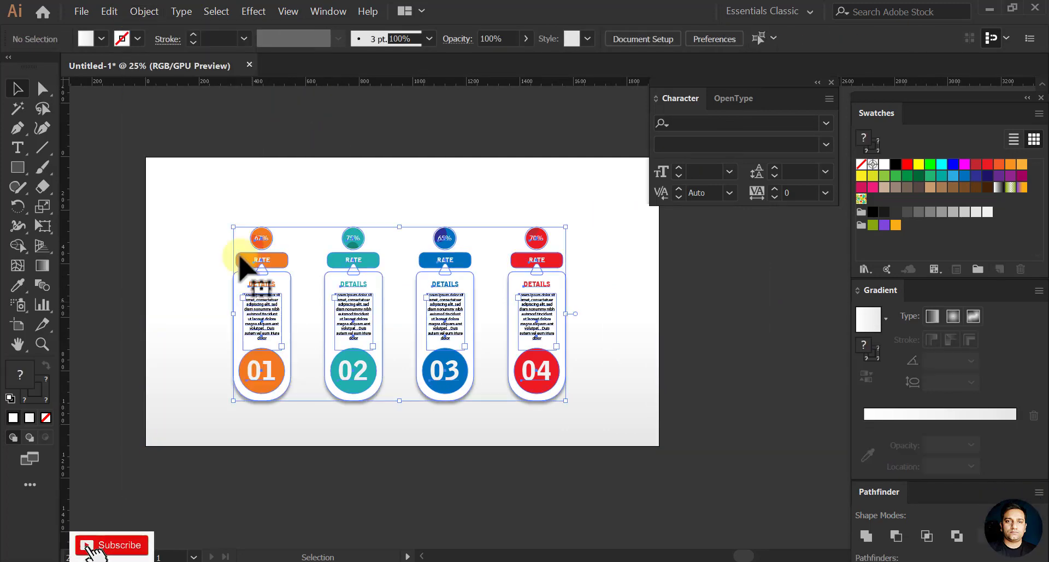
drag(357, 323, 358, 316)
drag(232, 388, 206, 398)
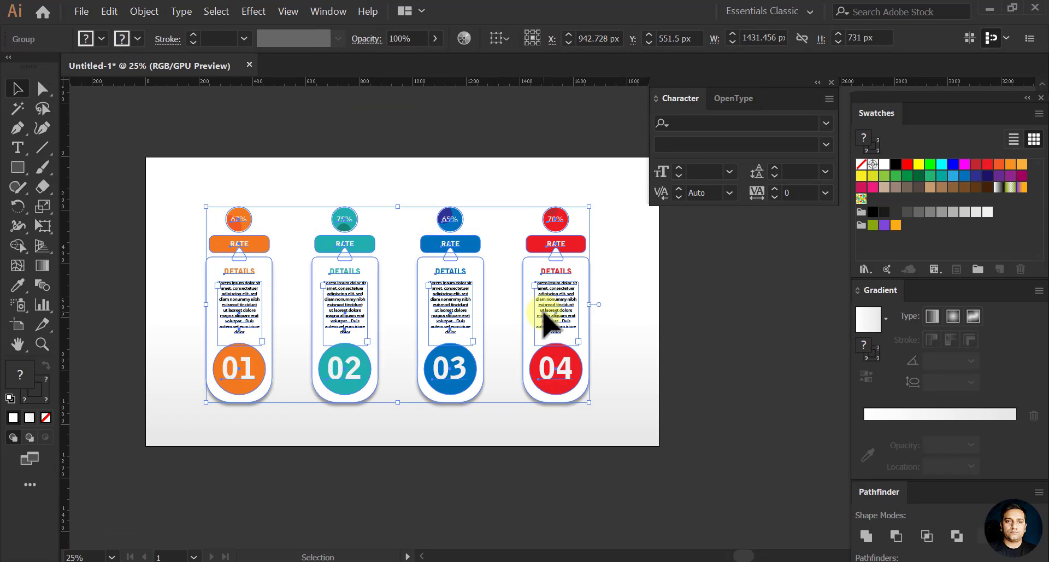
click(632, 350)
Fine-tune the enlarged group's vertical position so it sits slightly lower on the artboard, and deselect it
click(580, 329)
key(Up)
key(Up)
key(Up)
key(Up)
key(Up)
key(Up)
key(Up)
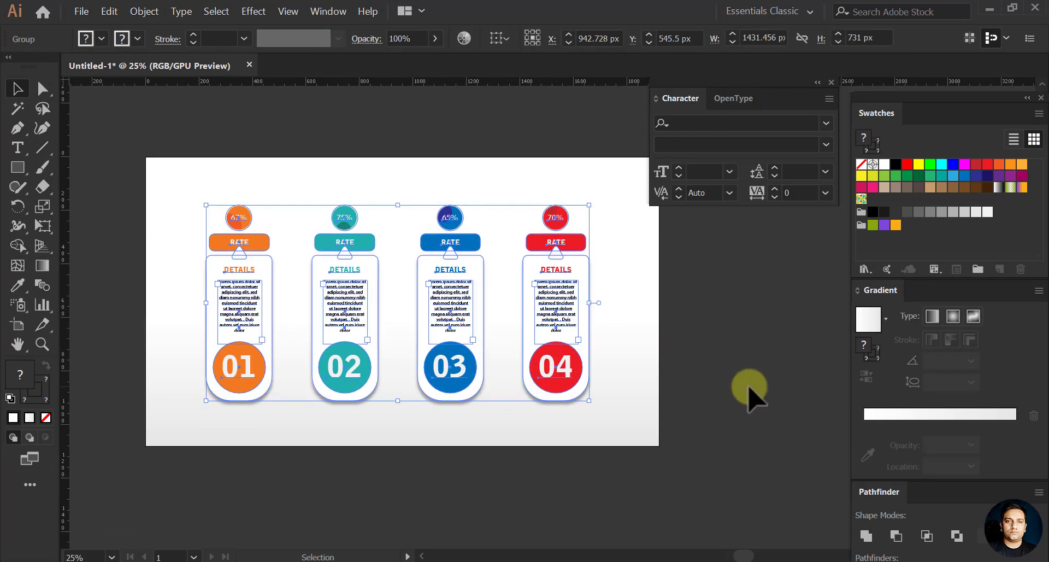
click(749, 387)
drag(465, 321, 465, 330)
click(498, 356)
Add the title INFOGRAPHICS above the elements in Bell Gothic Black BT at 60 pt
key(space)
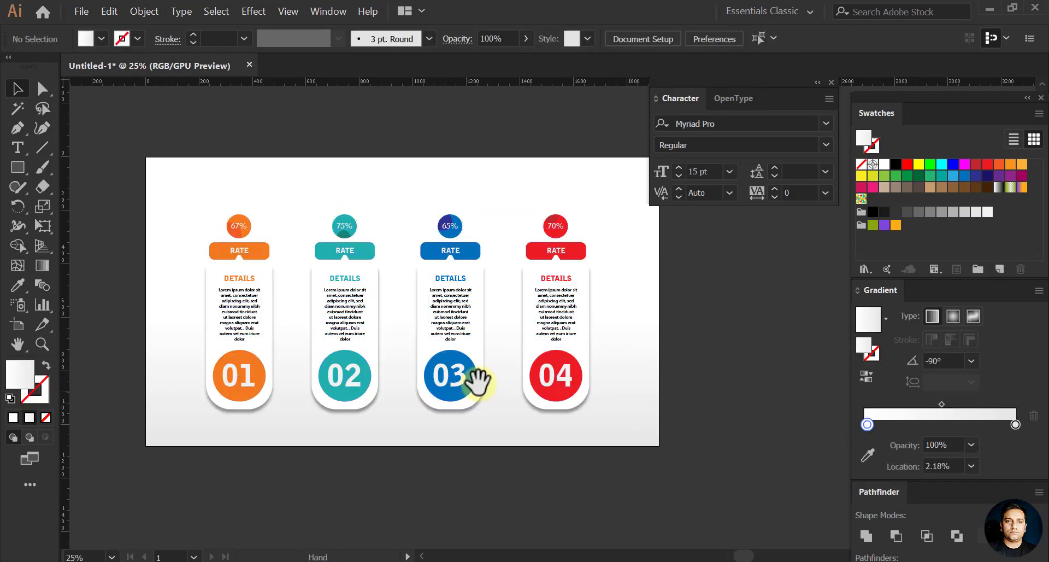
drag(378, 316, 376, 353)
click(18, 148)
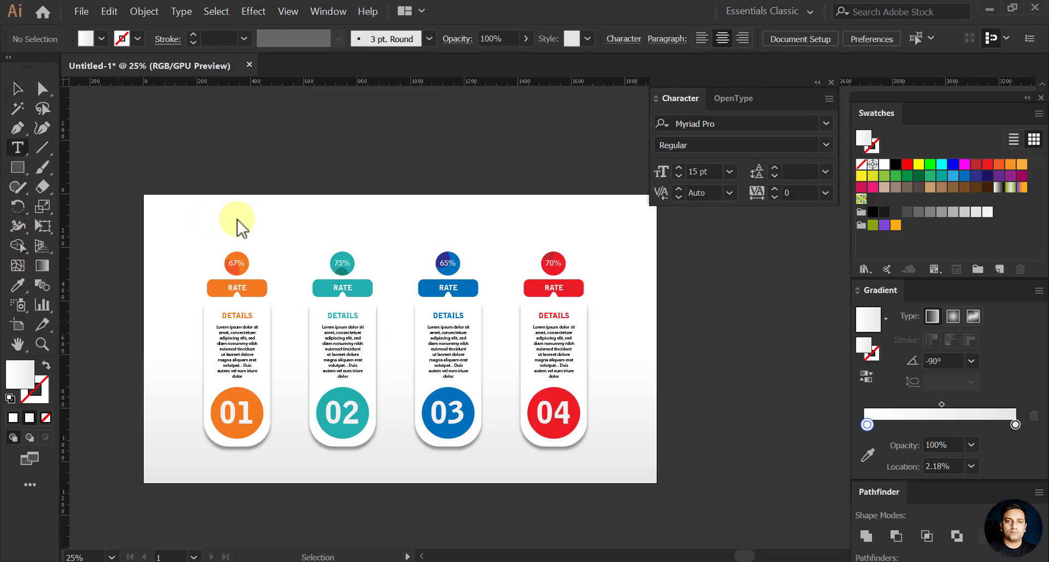
click(227, 217)
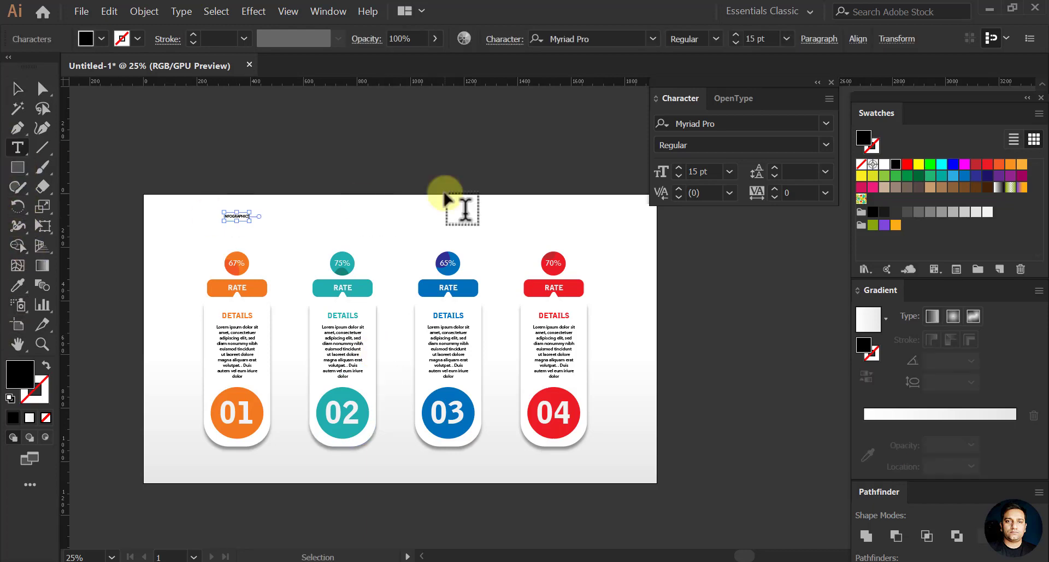
click(825, 123)
click(736, 232)
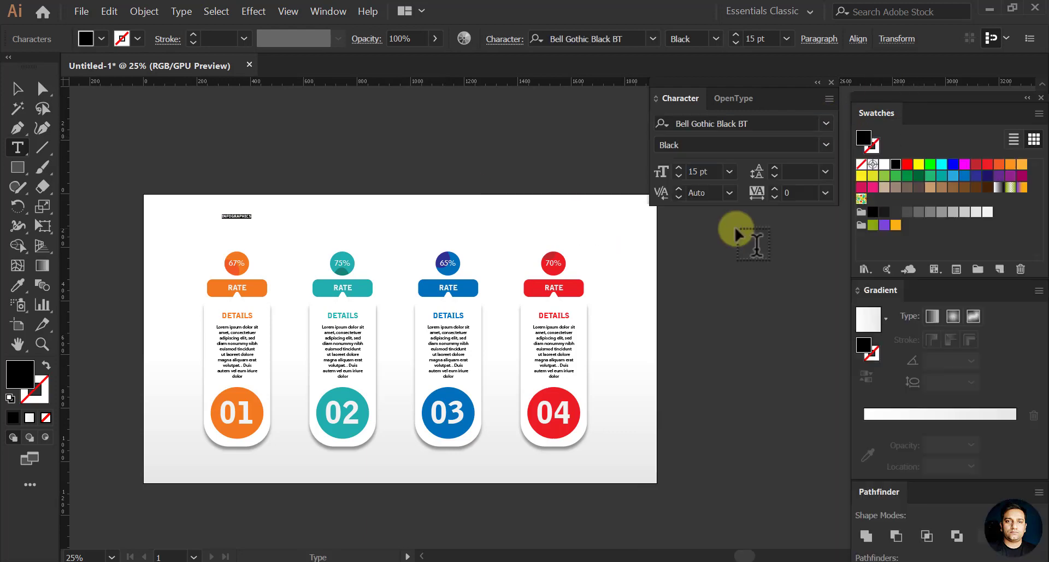
click(729, 172)
click(755, 448)
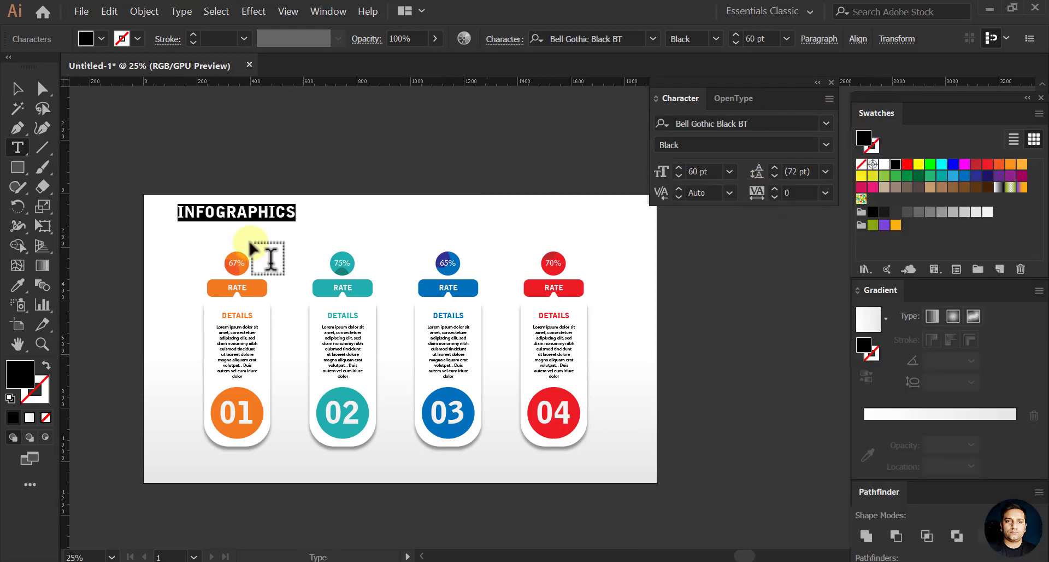
Move the INFOGRAPHICS title to the center above the elements, enlarged to about 87 pt and filled with dark blue
click(18, 89)
drag(263, 218, 455, 221)
scroll(388, 243, up, 2)
scroll(393, 238, down, 1)
click(976, 176)
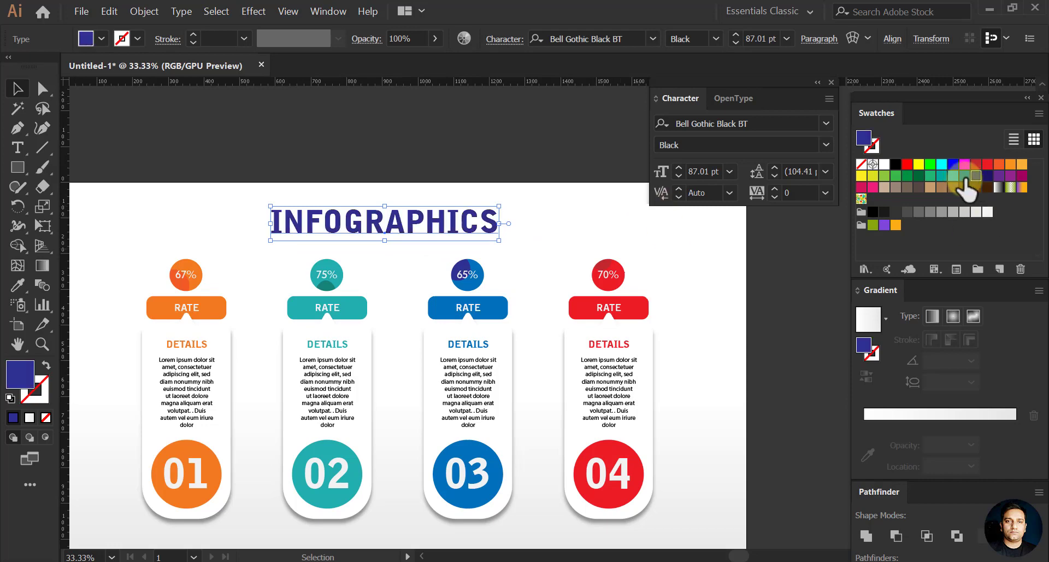
Recolor the INFOGRAPHICS title with a custom muted dark teal-blue fill and deselect it
click(965, 175)
double_click(24, 381)
drag(548, 335, 552, 380)
click(780, 278)
click(562, 232)
scroll(397, 212, down, 1)
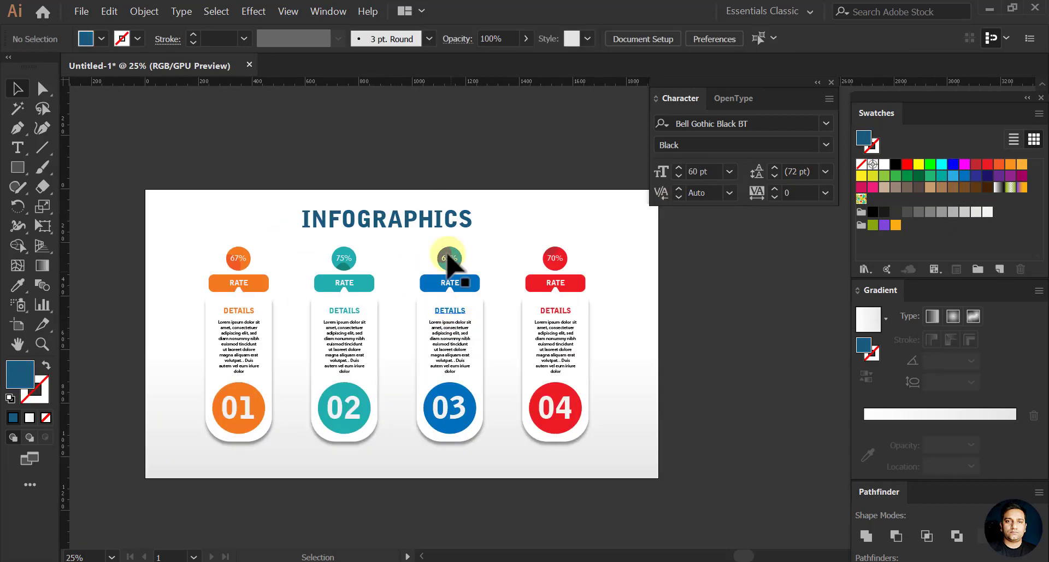
Shrink the INFOGRAPHICS title slightly and center it horizontally with the four elements, shifting the whole layout slightly down
click(449, 221)
drag(473, 234, 458, 232)
drag(181, 209, 633, 481)
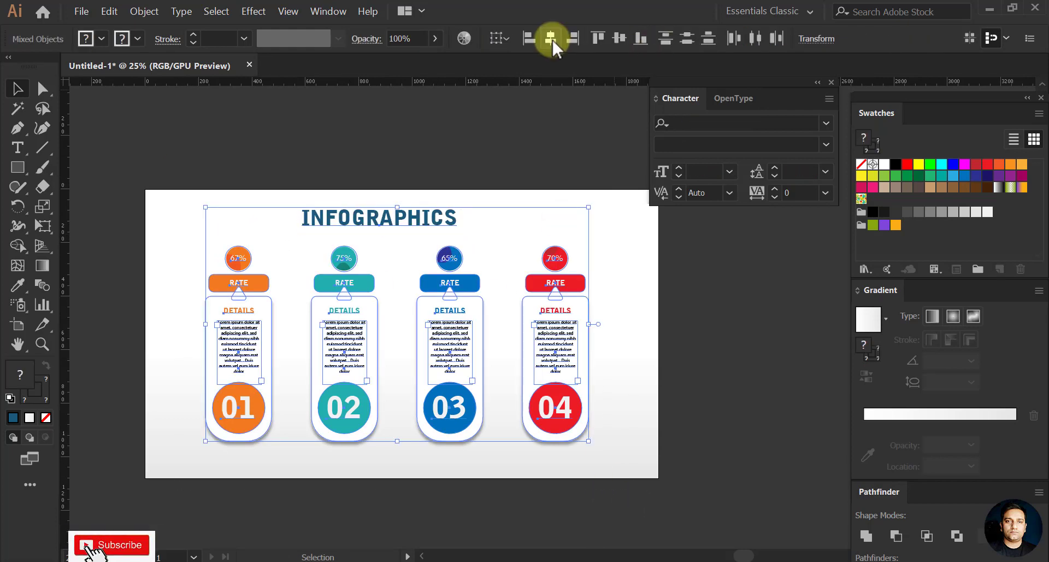
click(551, 40)
drag(554, 383, 551, 388)
Unlock all objects and place a vertical guide at the artboard's horizontal center
click(144, 11)
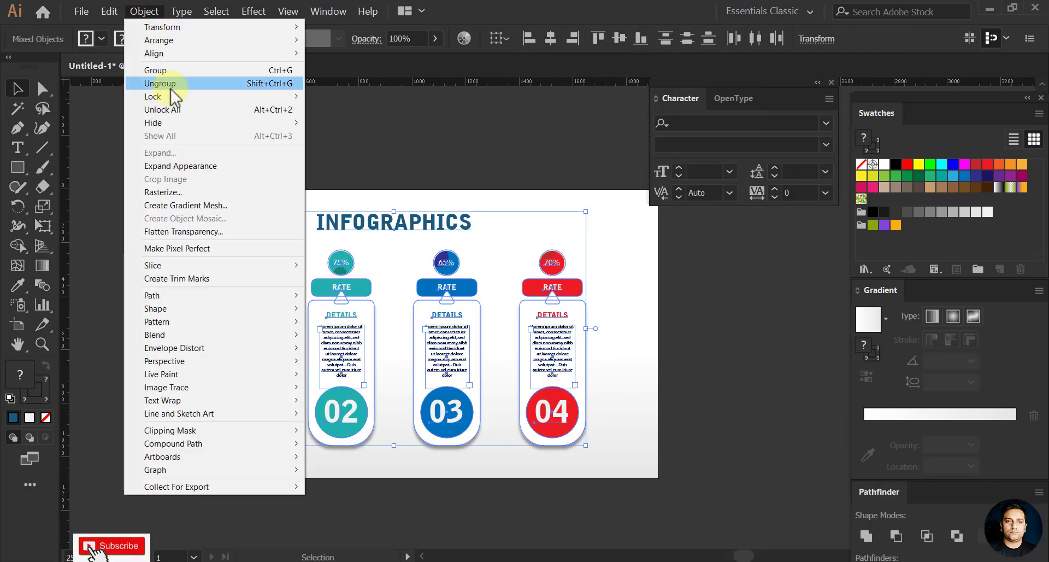
click(231, 109)
drag(65, 439, 402, 414)
Center the title and the group of four elements on each other and nudge both right onto the vertical guide
click(310, 357)
shift+click(395, 224)
click(551, 38)
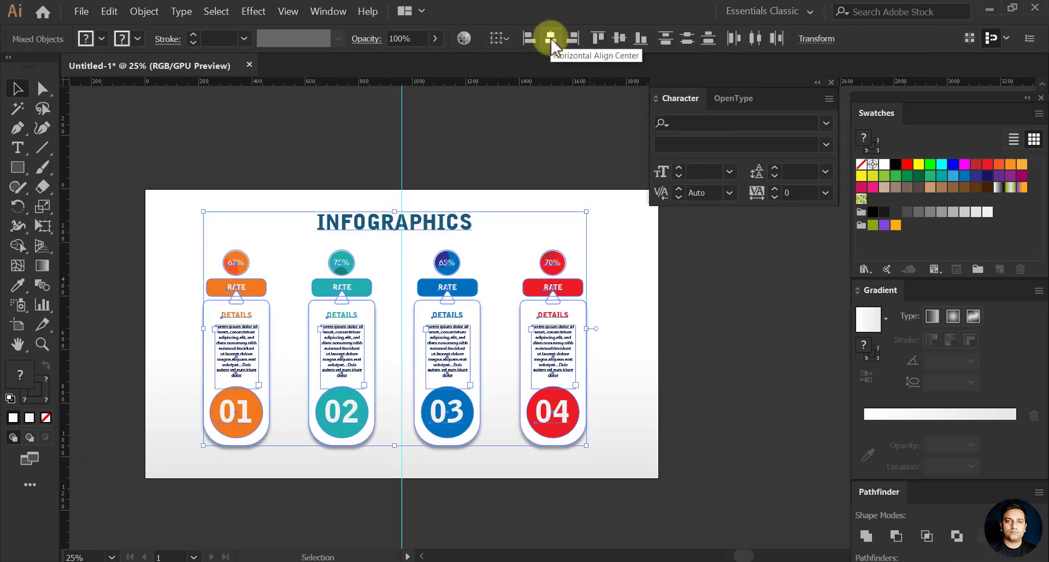
key(shift+Right)
key(shift+Right)
key(shift+Right)
key(shift+Right)
key(shift+Right)
click(491, 139)
Nudge the group of four elements slightly down and reduce the INFOGRAPHICS title to about 63 pt around its center
click(356, 337)
key(shift+Down)
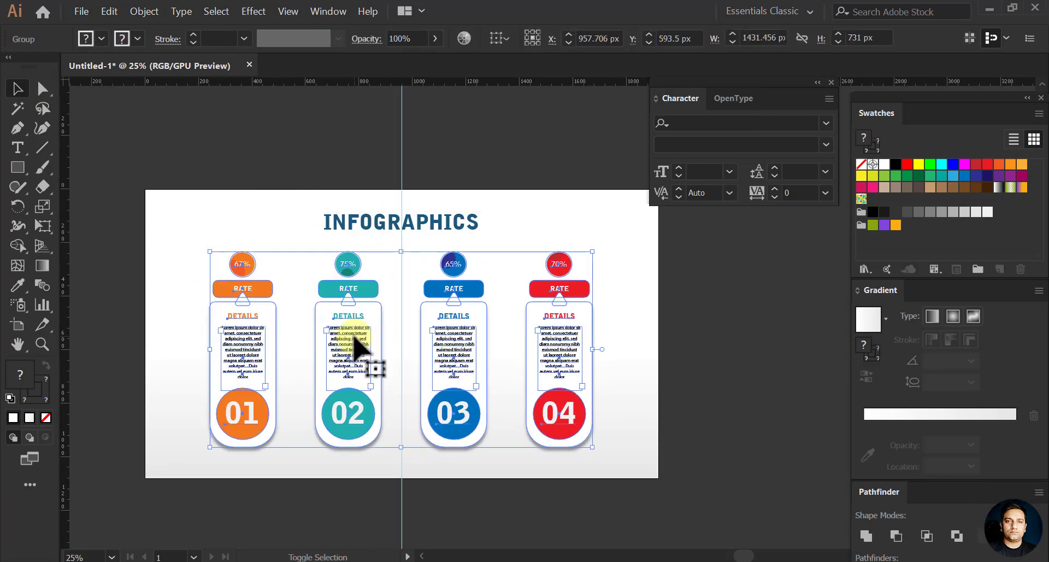
click(412, 222)
mouse_move(481, 233)
mouse_down()
mouse_move(445, 224)
mouse_move(466, 234)
mouse_up()
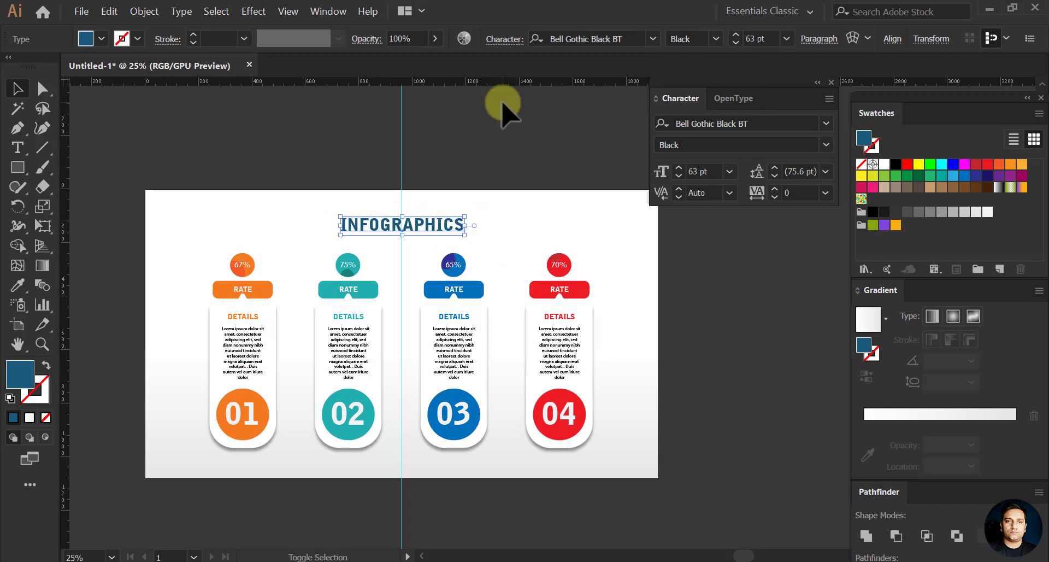
click(749, 347)
key(ctrl+plus)
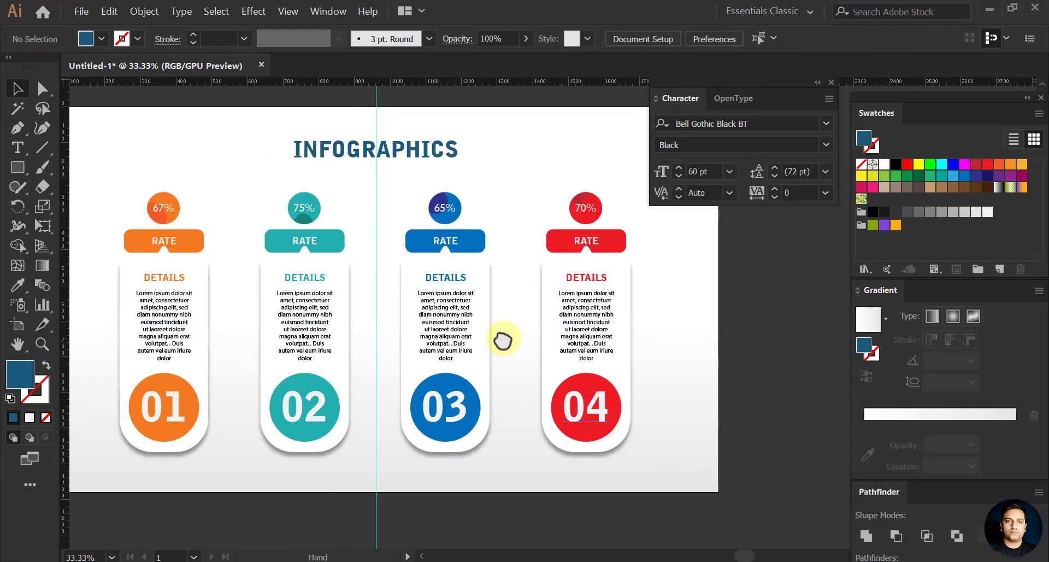
Start a text line beginning with "Grap" below the elements, near the artboard's lower edge
click(17, 147)
click(342, 473)
text(Grap)
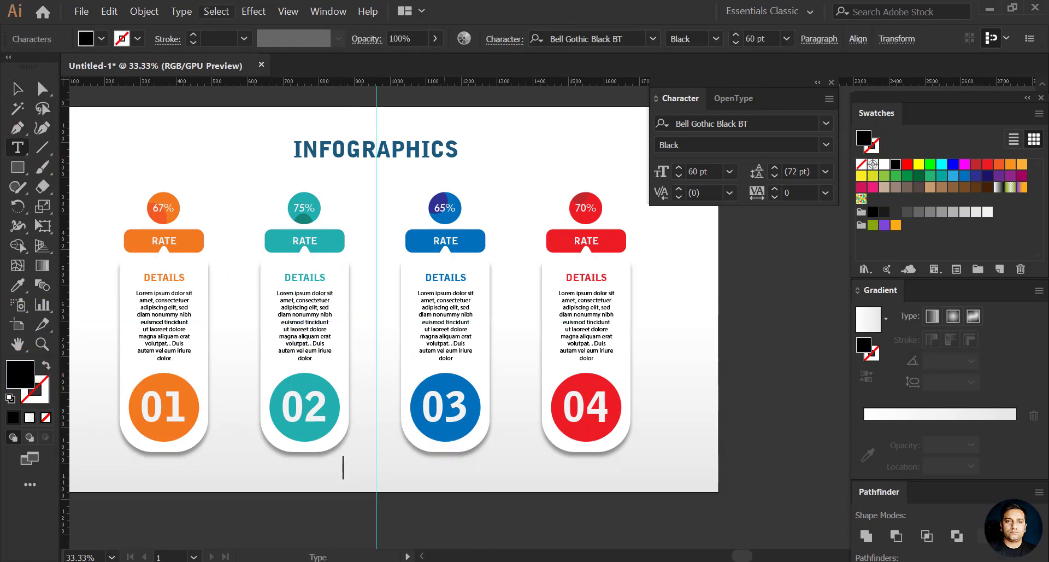